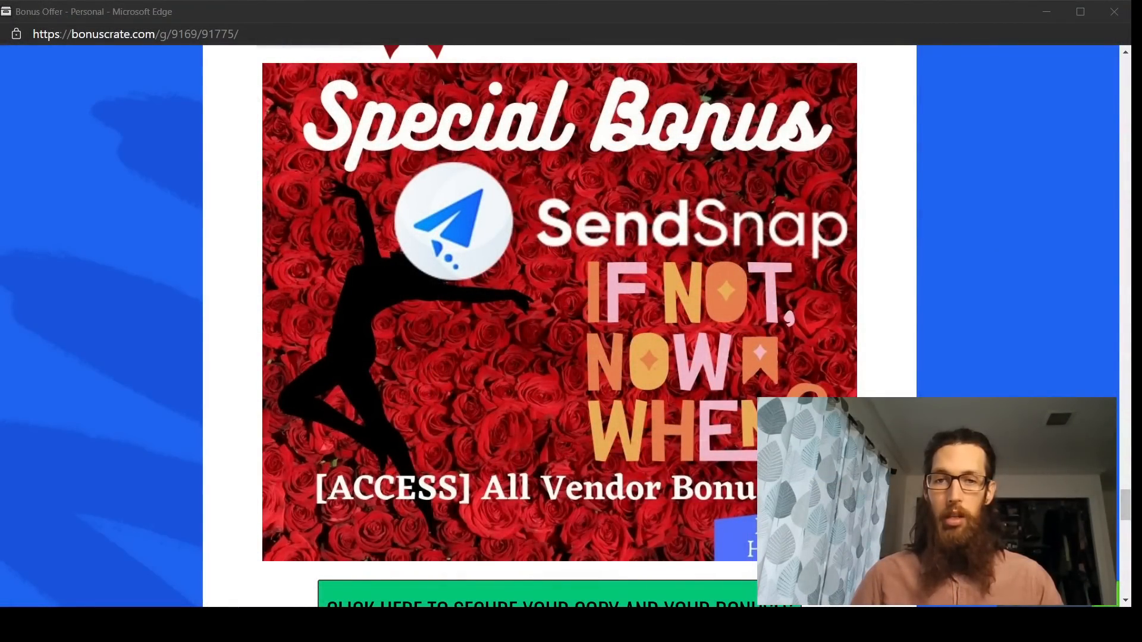
scroll(428, 521, up, 5)
scroll(428, 521, up, 8)
scroll(428, 521, up, 8)
scroll(428, 521, up, 8)
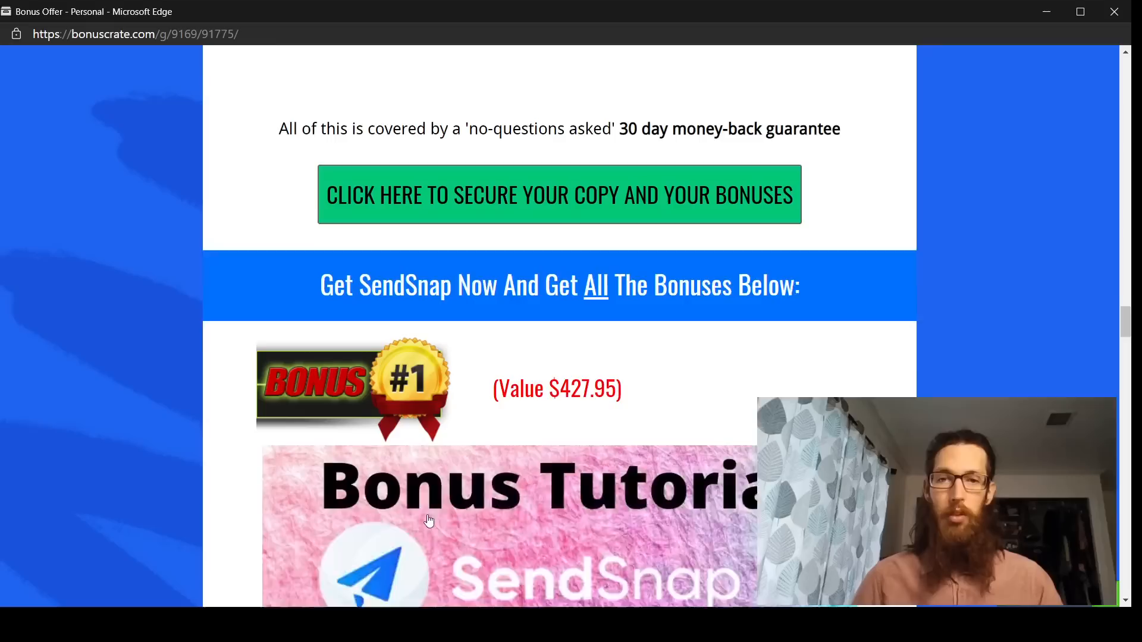
scroll(428, 521, down, 3)
scroll(429, 521, down, 2)
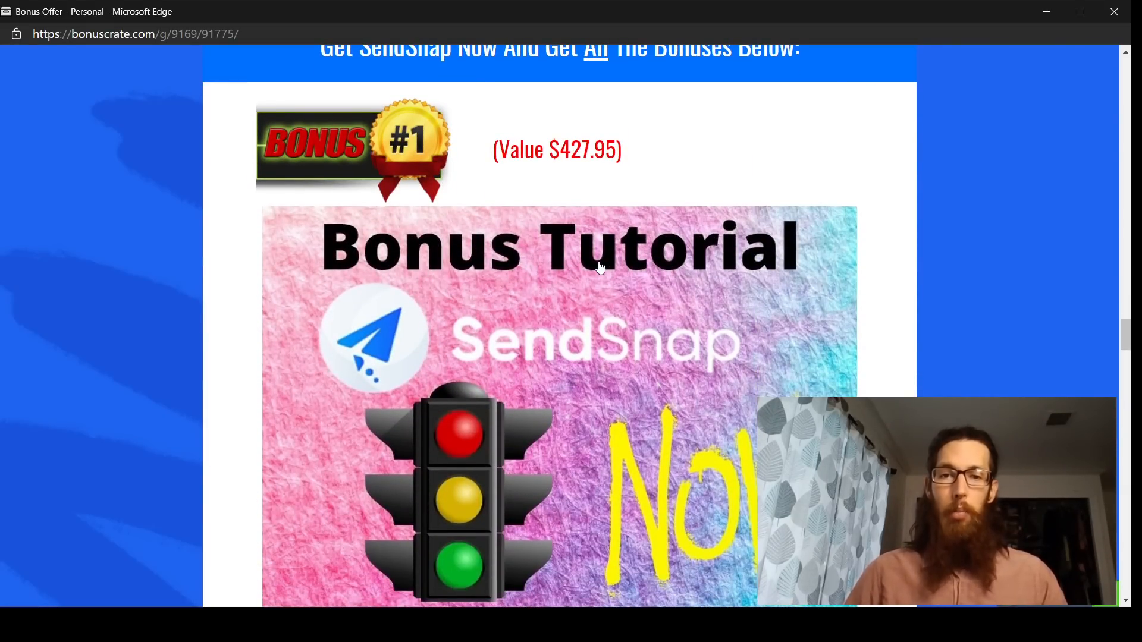
scroll(821, 241, down, 3)
scroll(821, 241, up, 2)
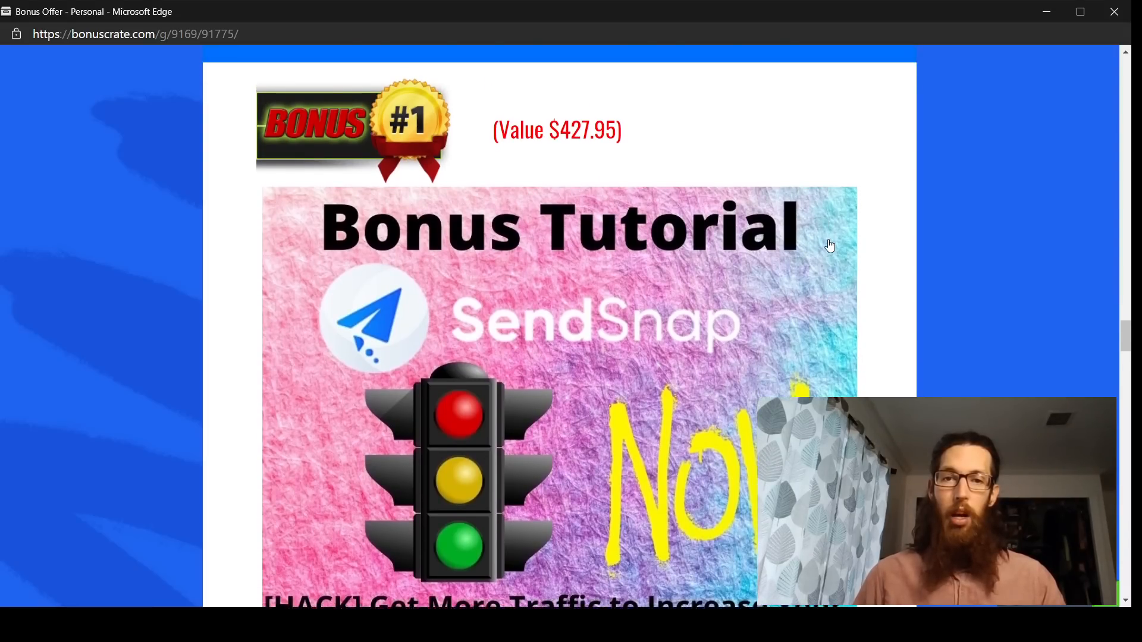
scroll(826, 255, up, 1)
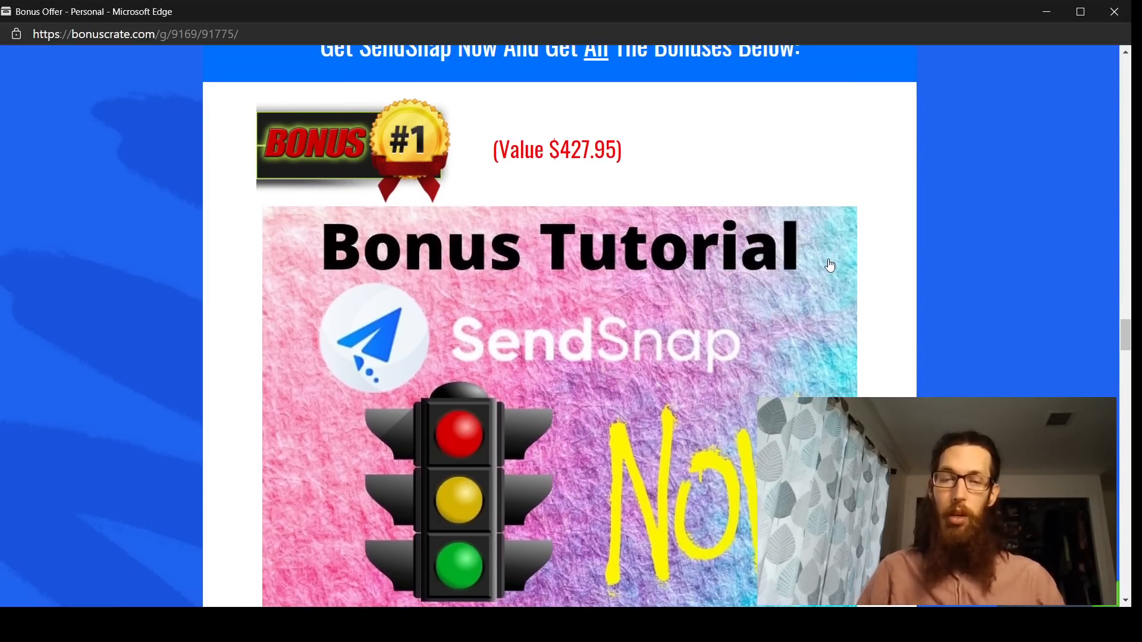
scroll(879, 288, down, 1)
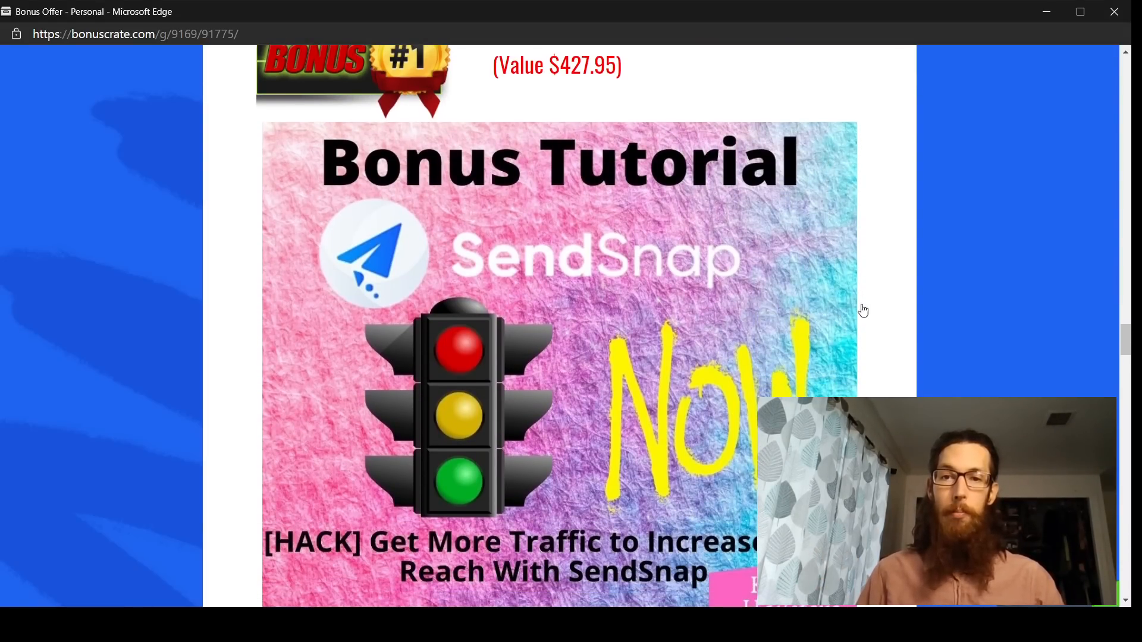
scroll(875, 351, down, 1)
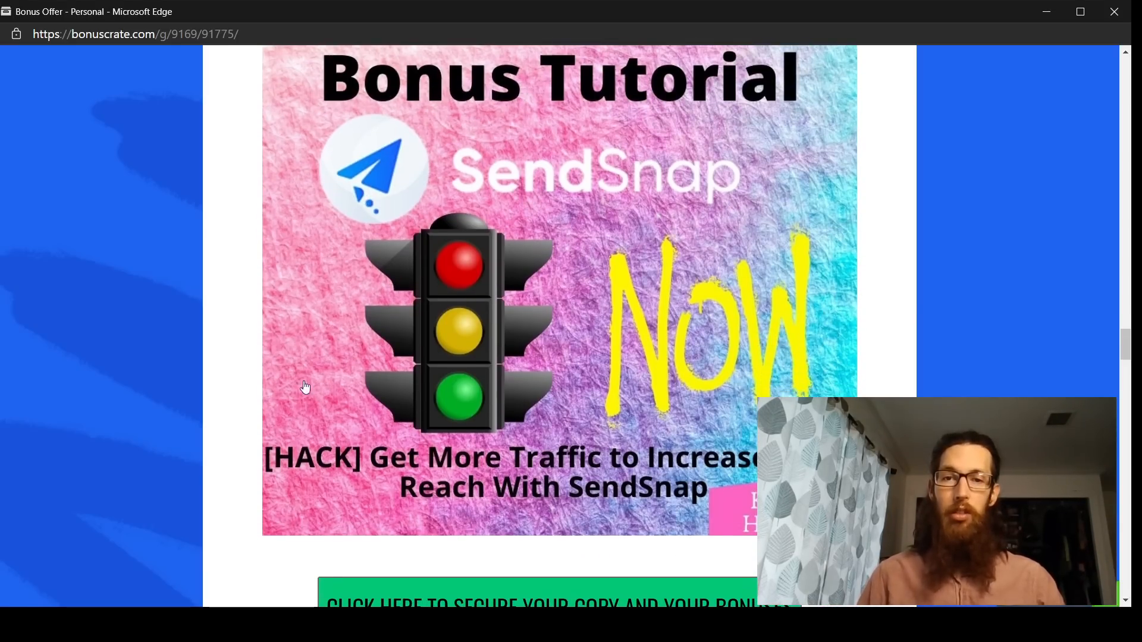
scroll(776, 306, down, 4)
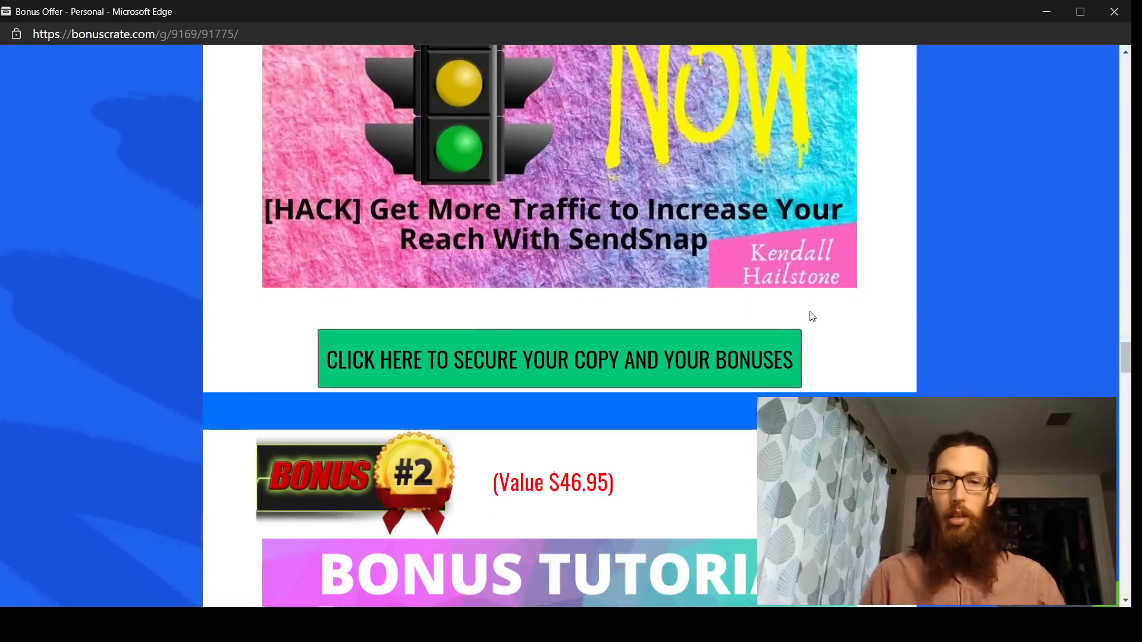
scroll(803, 321, down, 3)
scroll(812, 325, down, 2)
scroll(815, 331, down, 1)
scroll(816, 331, up, 1)
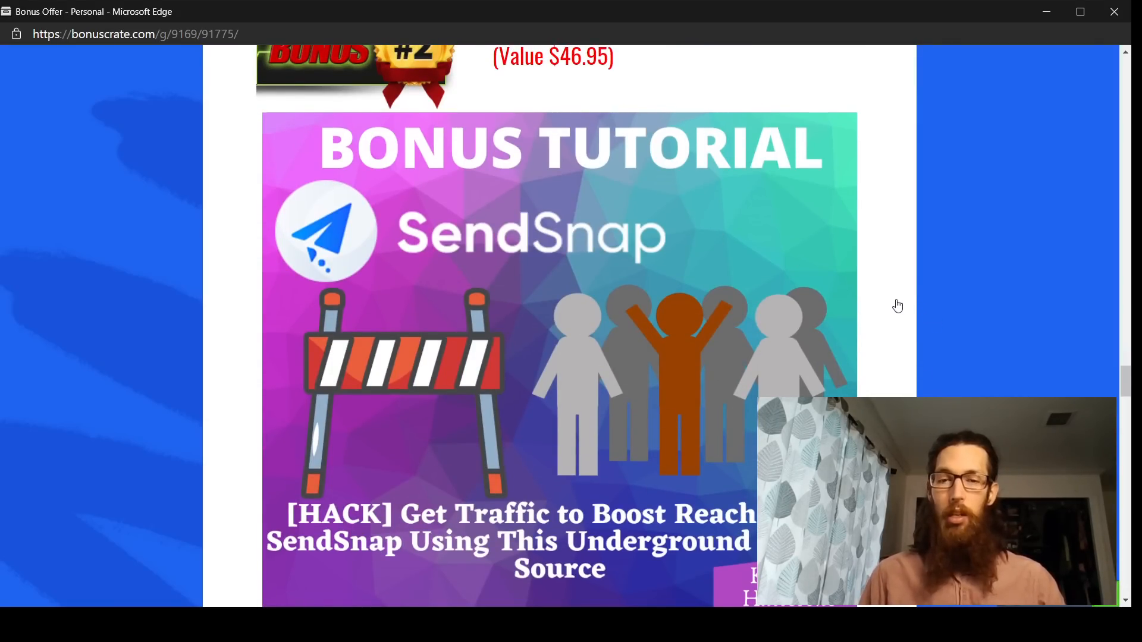
scroll(892, 308, down, 2)
scroll(885, 314, down, 2)
scroll(885, 313, down, 1)
scroll(888, 317, up, 4)
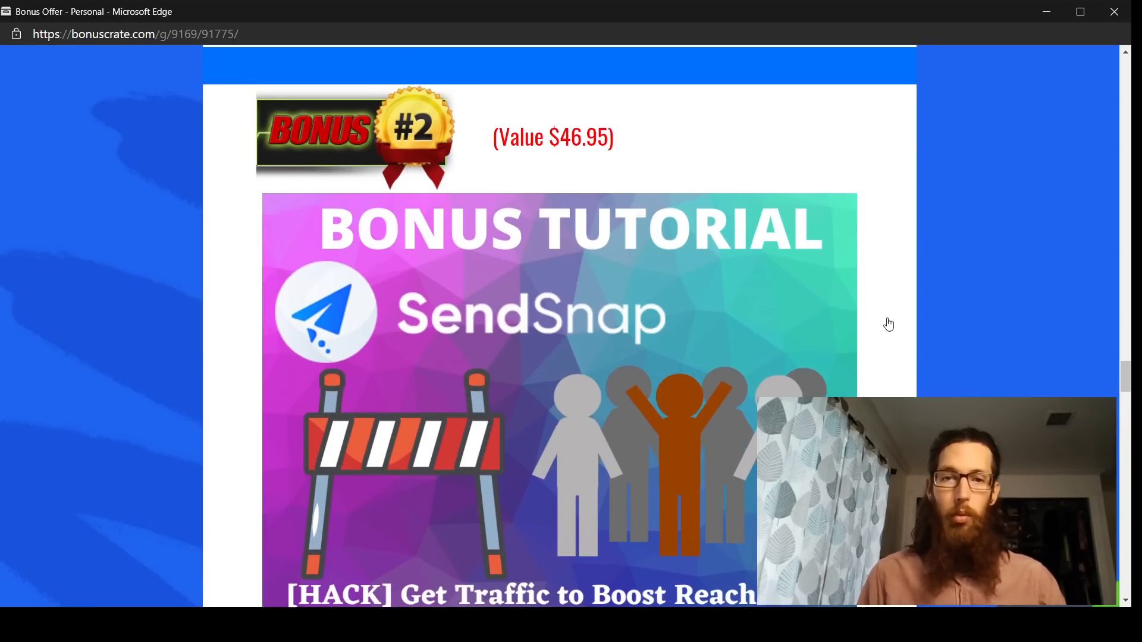
scroll(928, 338, up, 1)
scroll(927, 338, down, 1)
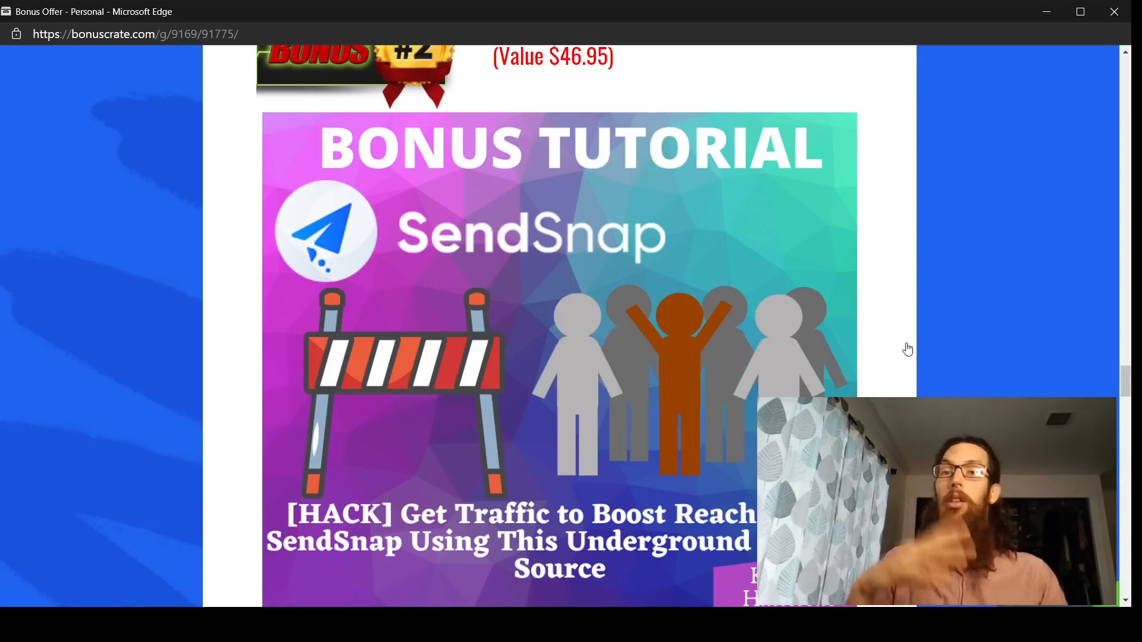
scroll(907, 349, down, 6)
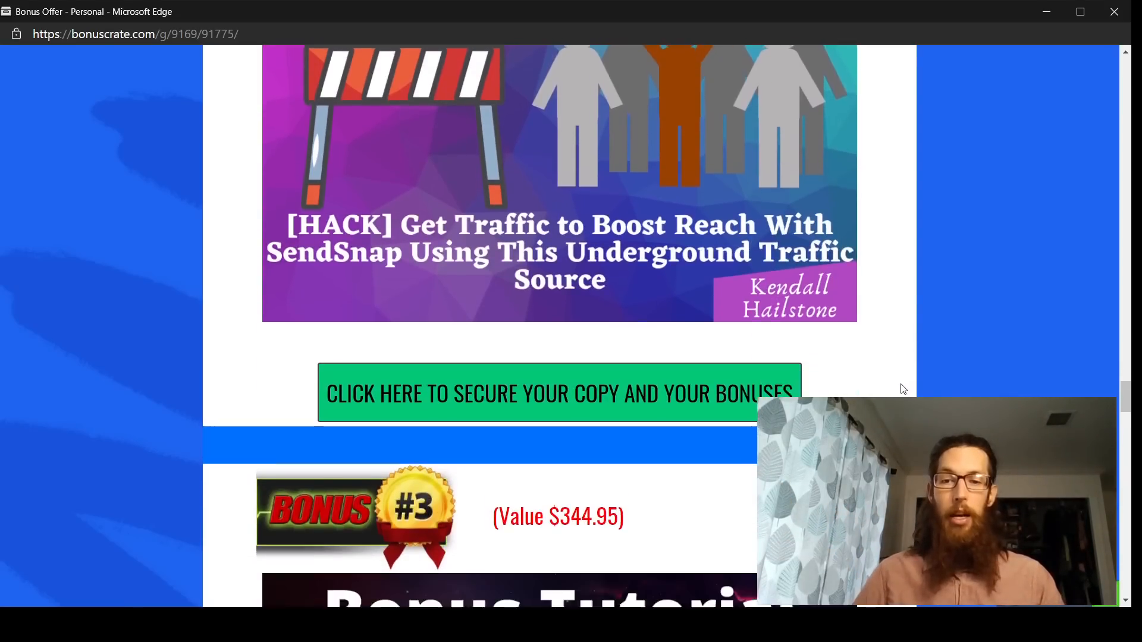
scroll(902, 393, down, 4)
scroll(901, 392, down, 5)
scroll(902, 392, down, 3)
scroll(906, 378, up, 2)
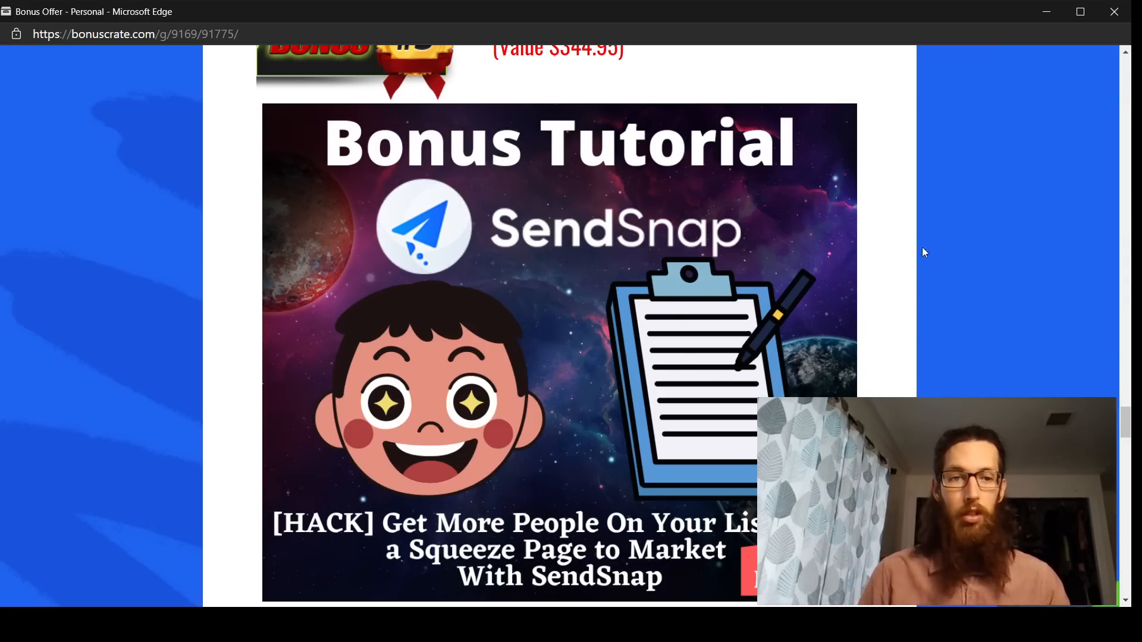
scroll(916, 240, down, 1)
scroll(914, 263, down, 3)
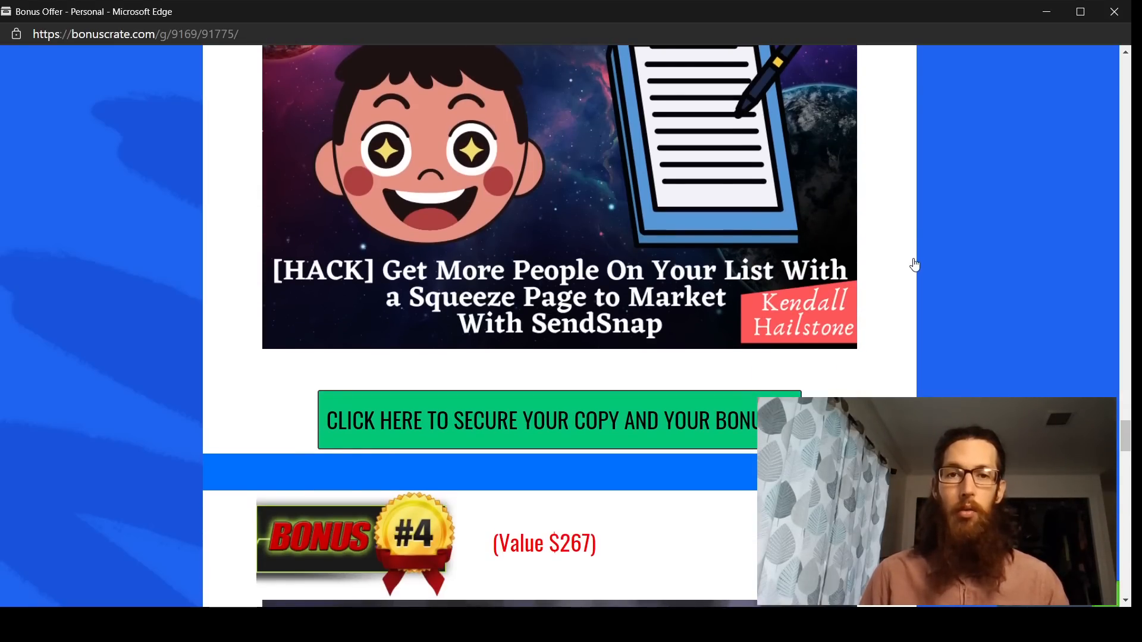
scroll(914, 262, down, 2)
scroll(913, 263, down, 2)
scroll(914, 262, down, 2)
scroll(914, 266, down, 1)
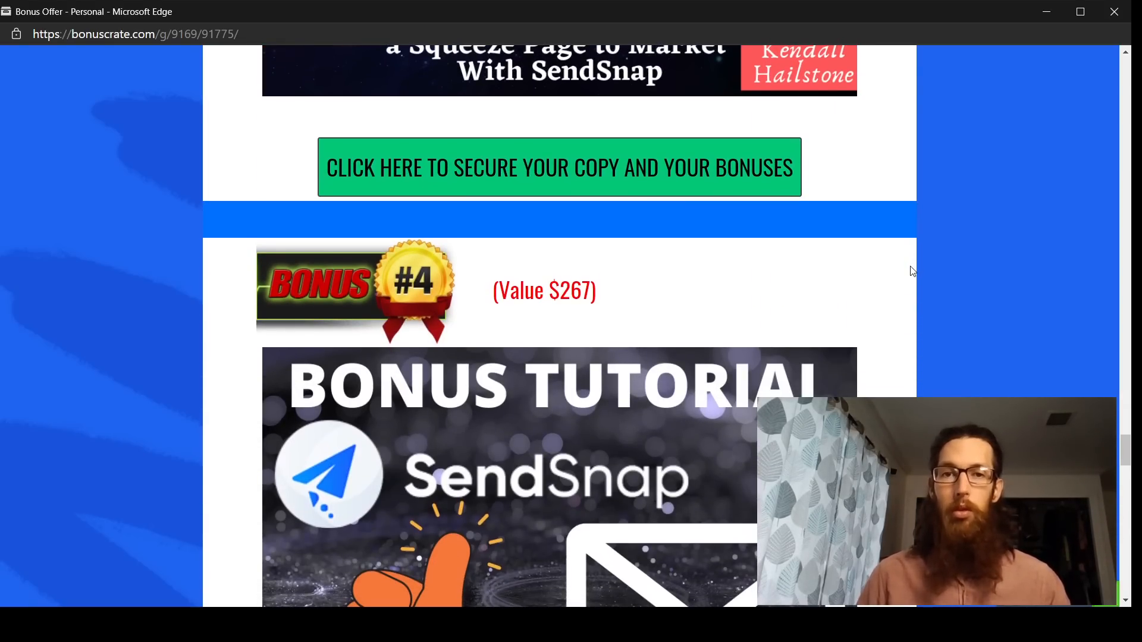
scroll(911, 270, down, 2)
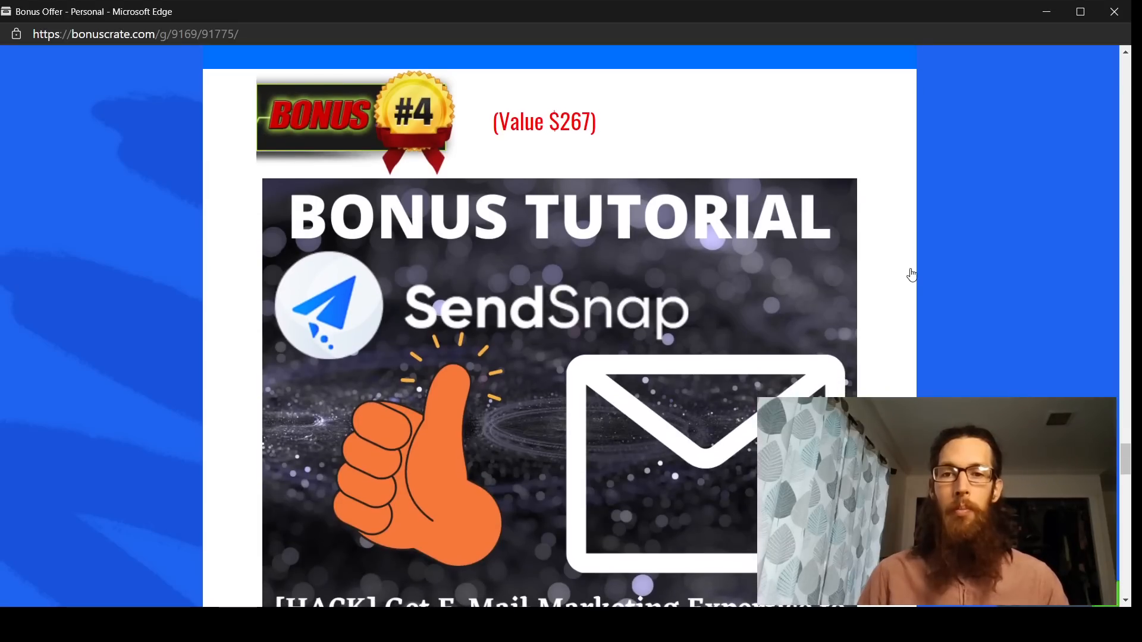
scroll(911, 275, down, 1)
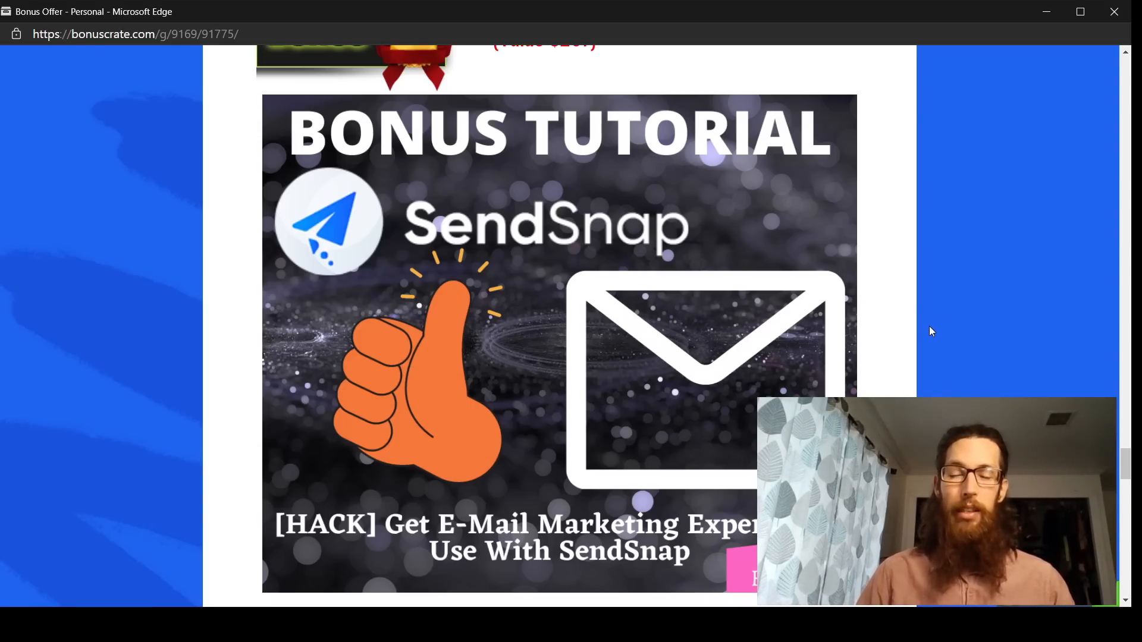
scroll(938, 325, down, 3)
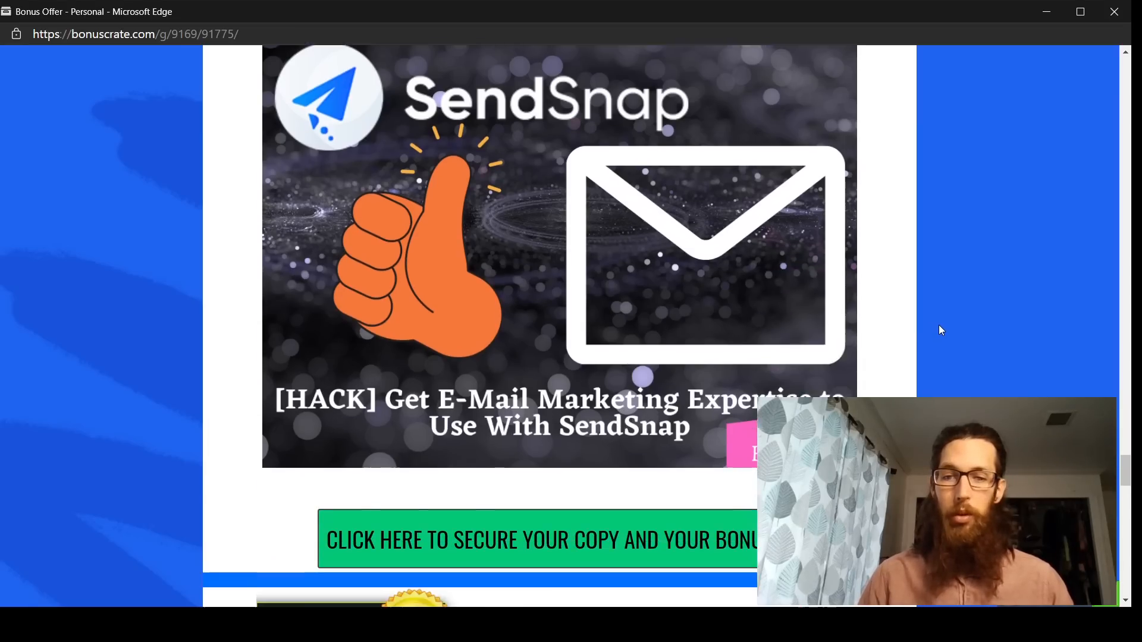
scroll(939, 326, down, 2)
scroll(941, 327, down, 5)
scroll(944, 334, down, 3)
scroll(945, 334, down, 2)
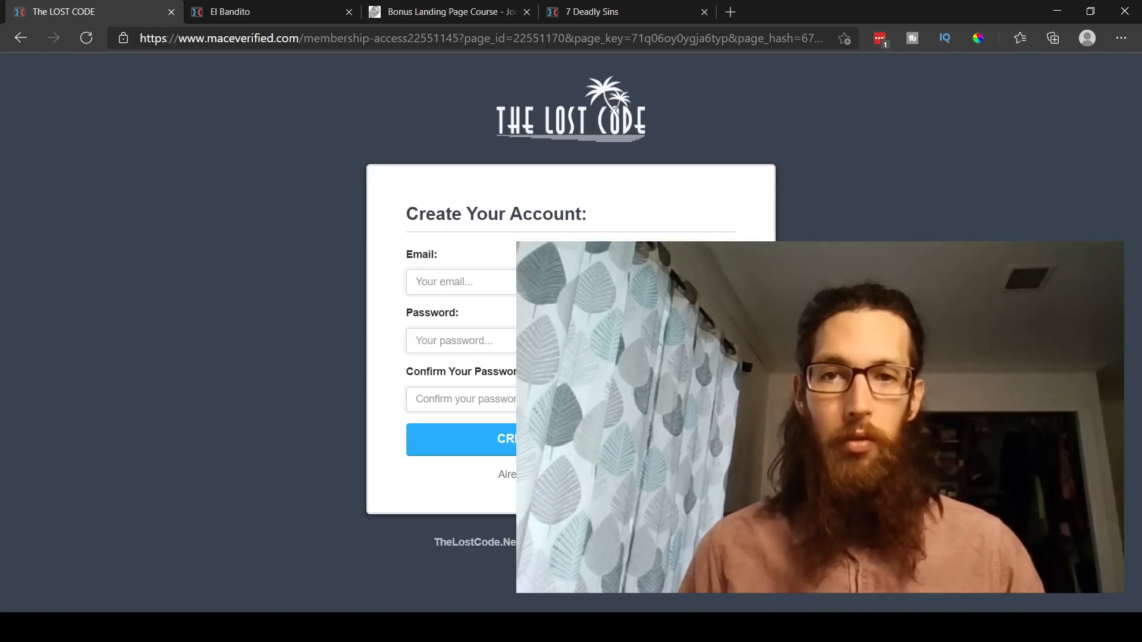
View the El Bandito signup, Bonus Landing Page Course and 7 Deadly Sins of Email Marketing pages
click(241, 7)
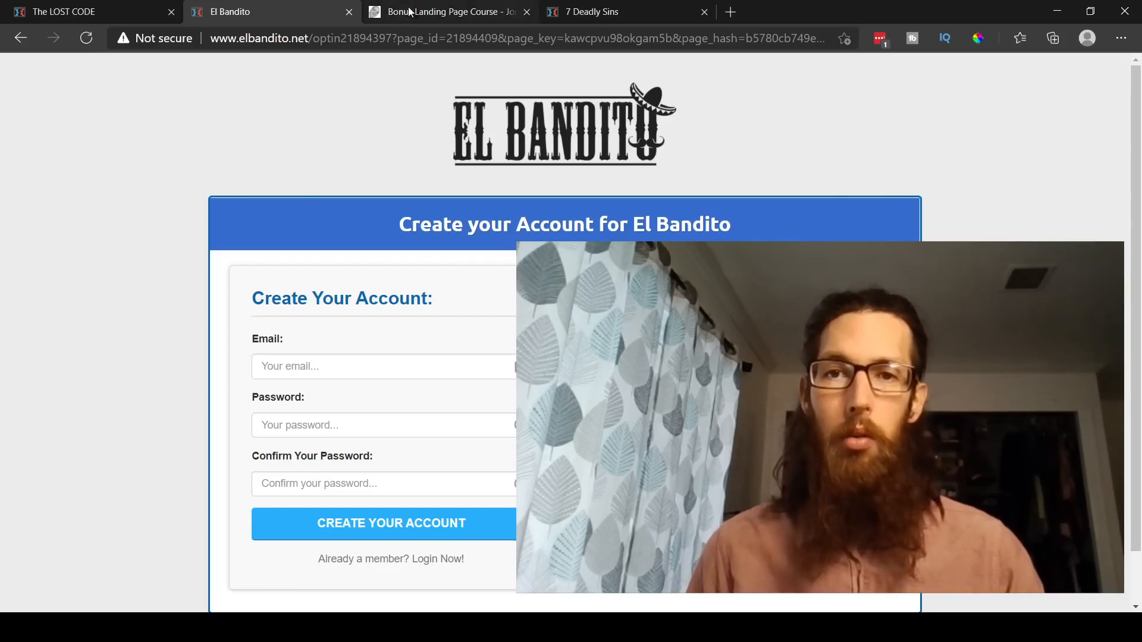
click(446, 11)
scroll(571, 322, down, 2)
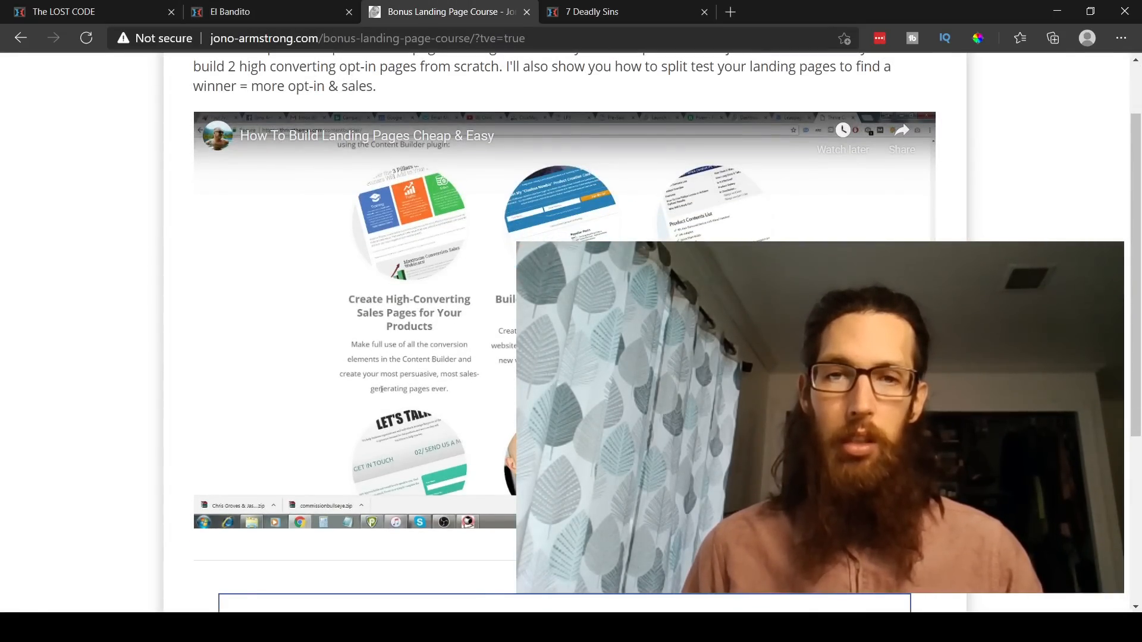
scroll(571, 268, up, 2)
click(622, 12)
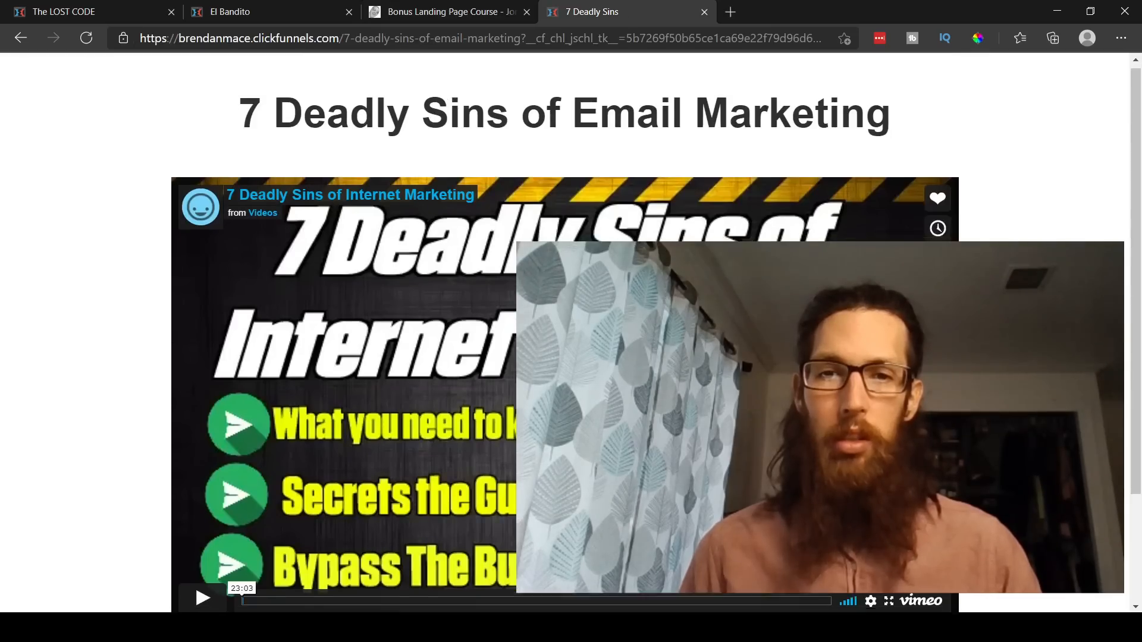
scroll(571, 321, down, 2)
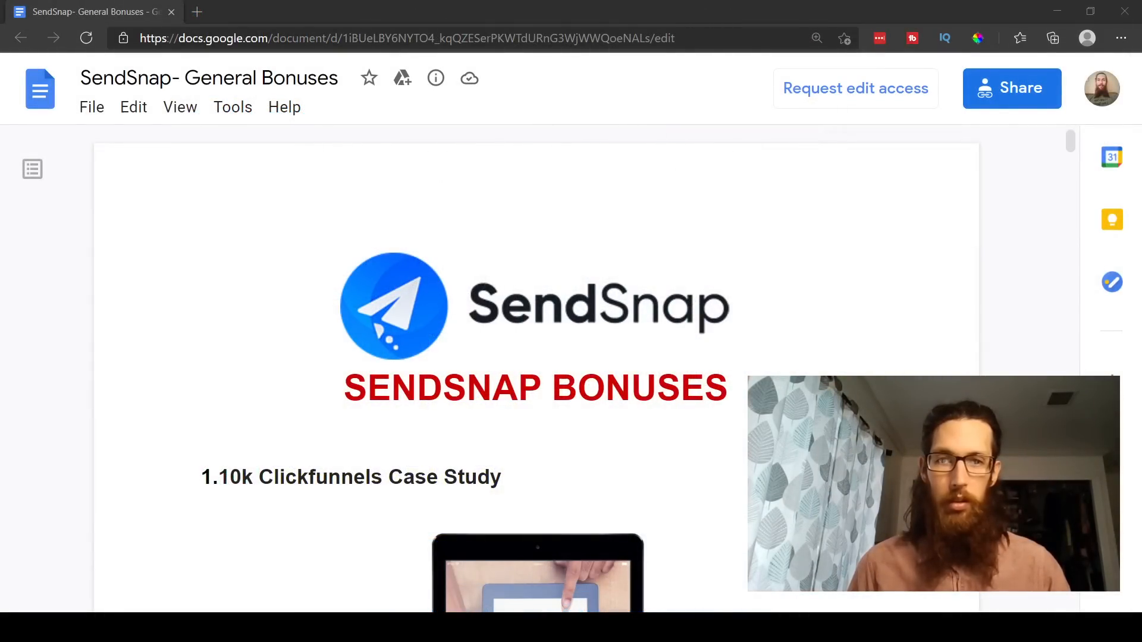
scroll(665, 337, down, 2)
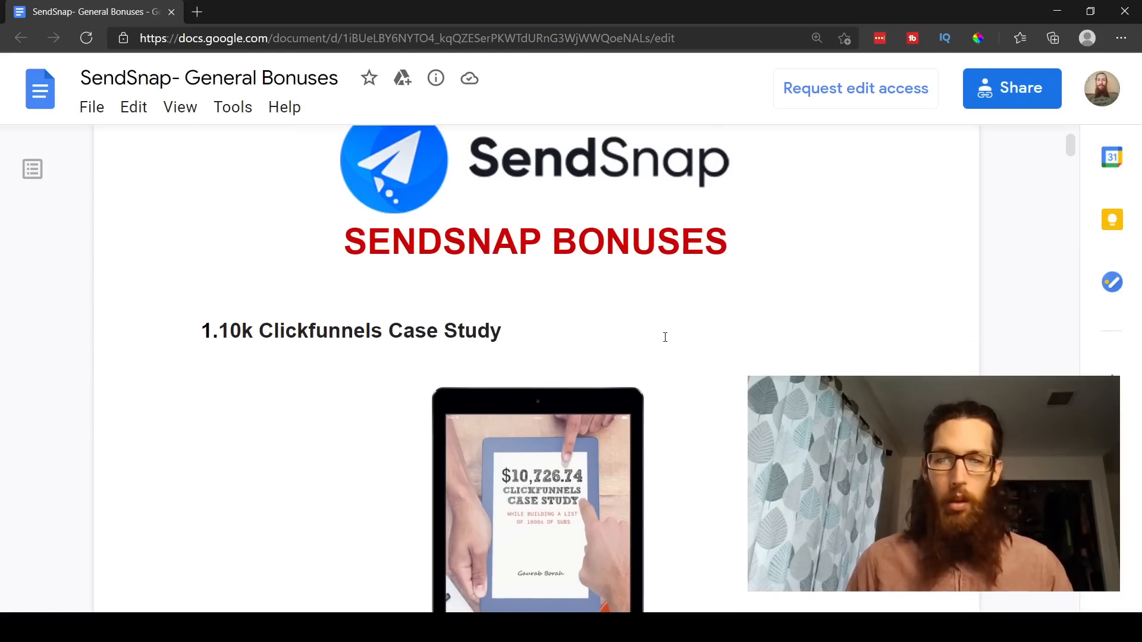
scroll(664, 338, down, 1)
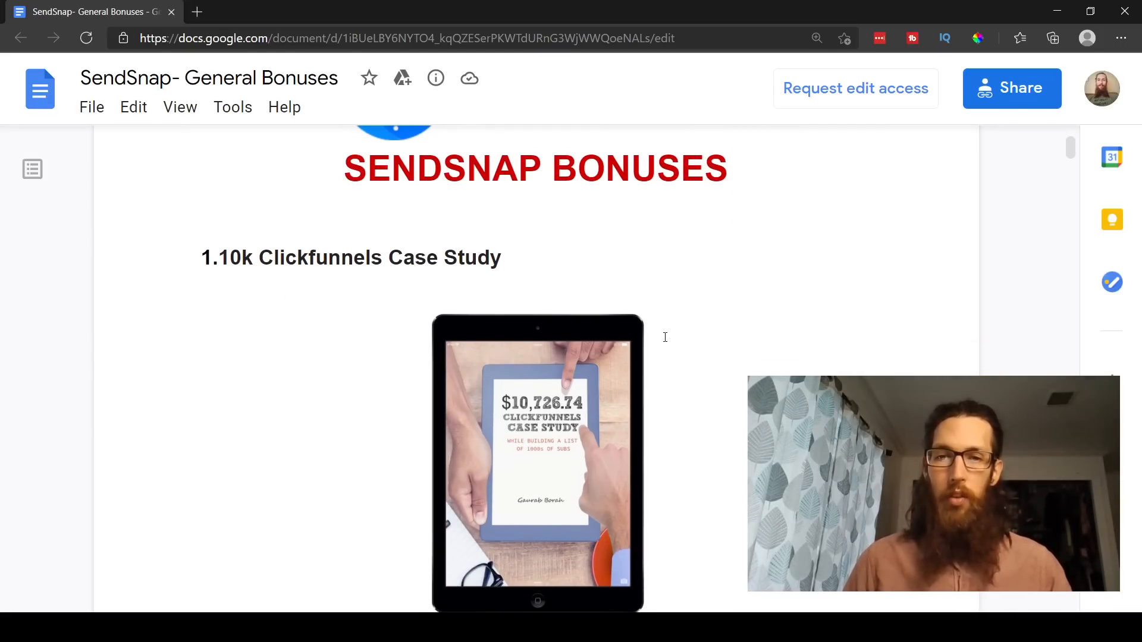
scroll(665, 337, down, 5)
scroll(665, 337, down, 4)
scroll(669, 343, down, 4)
scroll(678, 352, down, 2)
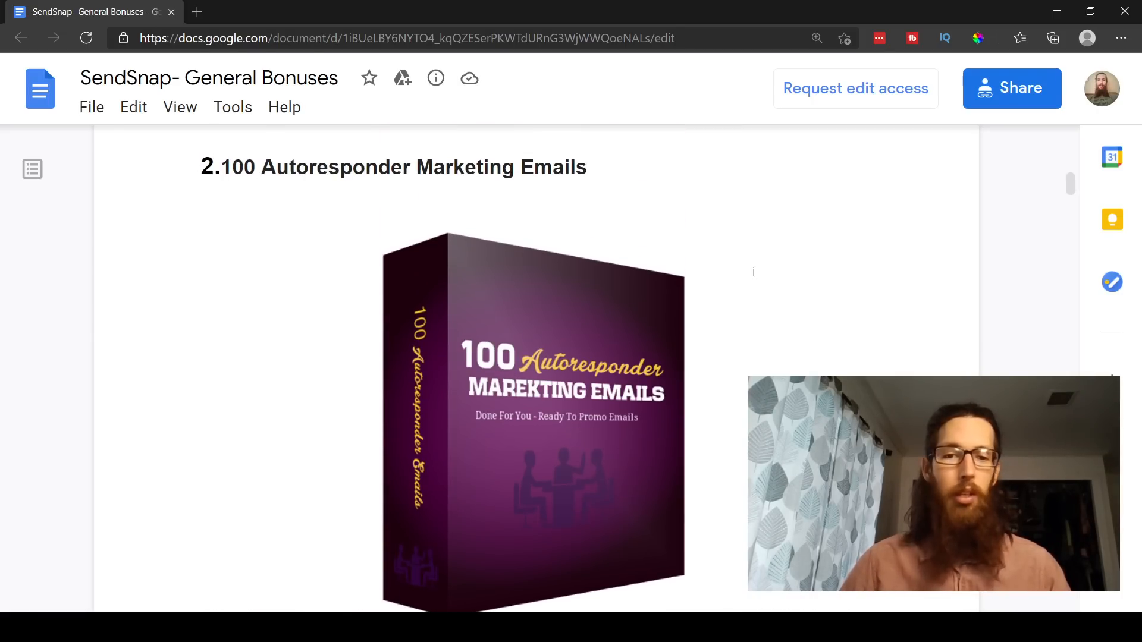
scroll(753, 272, down, 5)
scroll(749, 285, down, 5)
scroll(746, 295, down, 5)
scroll(743, 307, down, 3)
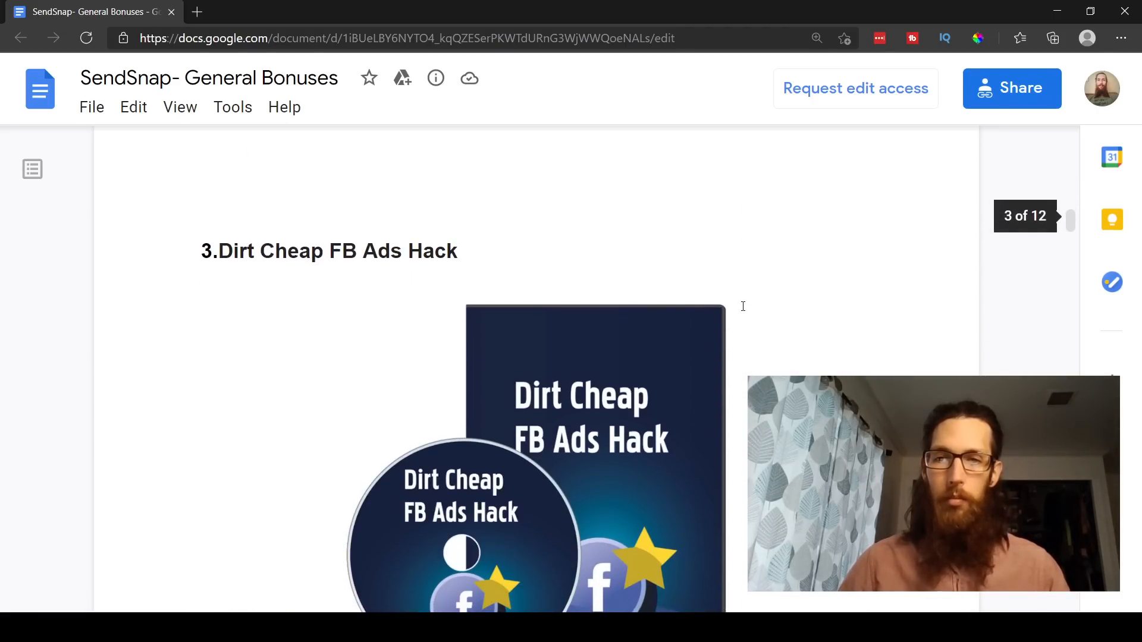
scroll(742, 308, up, 8)
scroll(625, 268, up, 4)
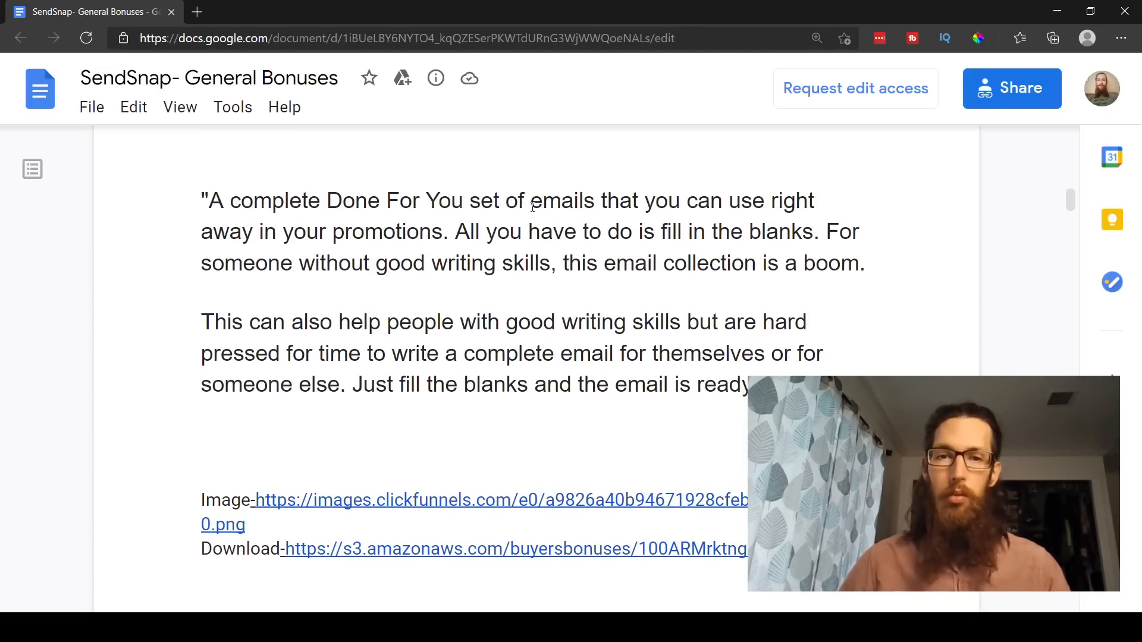
scroll(633, 252, down, 8)
scroll(634, 258, down, 4)
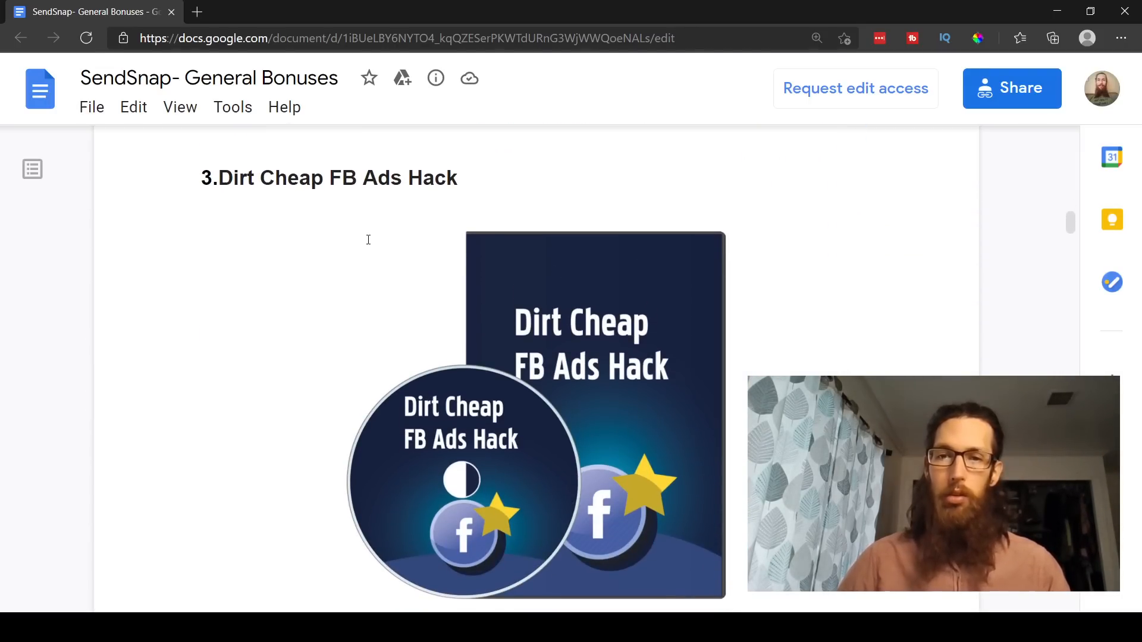
scroll(625, 268, down, 5)
scroll(749, 276, down, 5)
scroll(753, 288, down, 5)
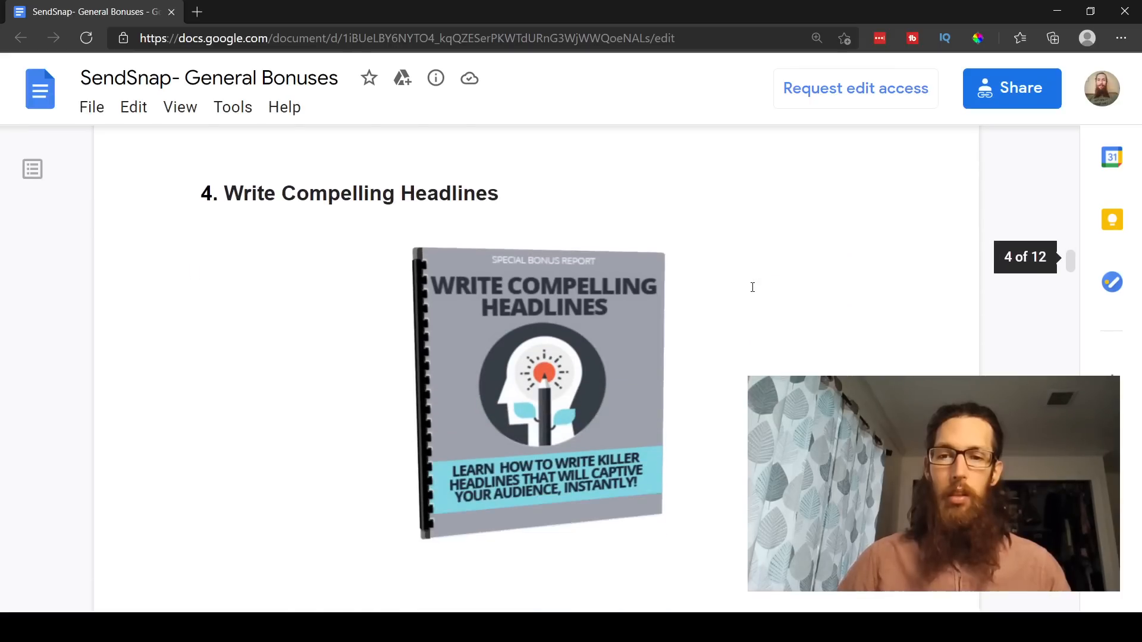
scroll(752, 287, down, 2)
scroll(752, 287, down, 3)
scroll(751, 287, down, 3)
scroll(752, 295, down, 6)
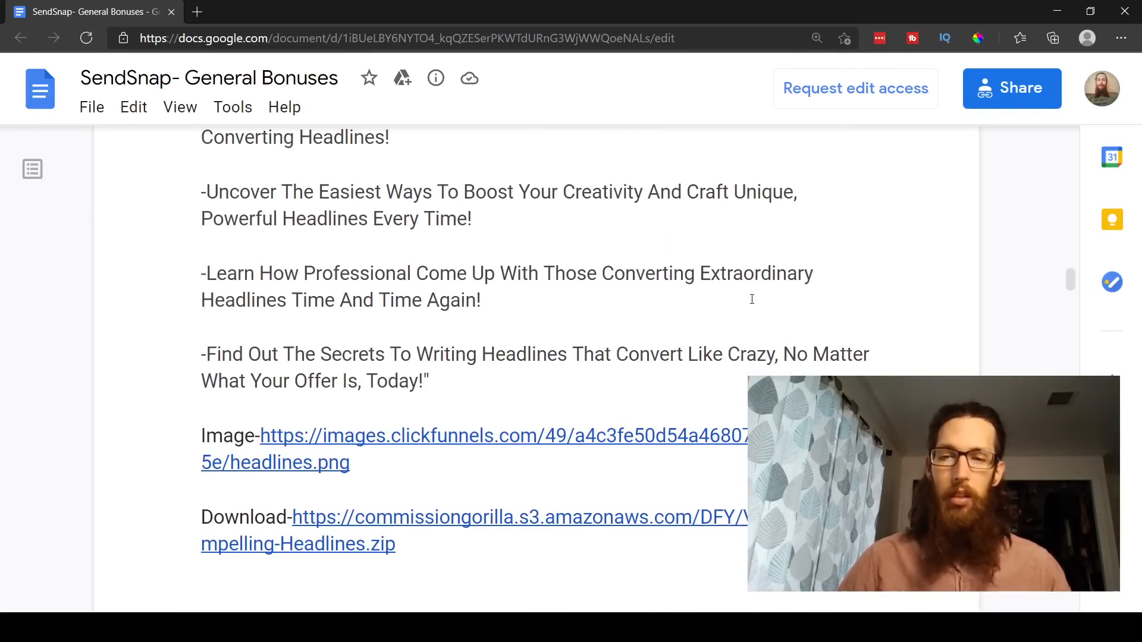
scroll(750, 301, down, 4)
scroll(751, 301, down, 5)
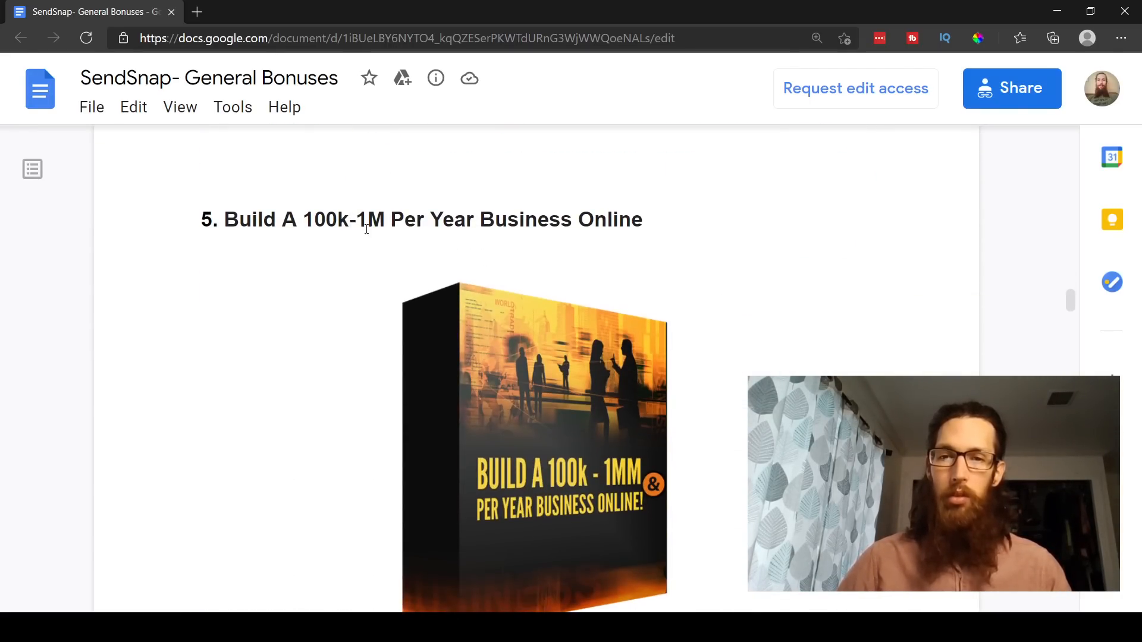
scroll(687, 254, down, 4)
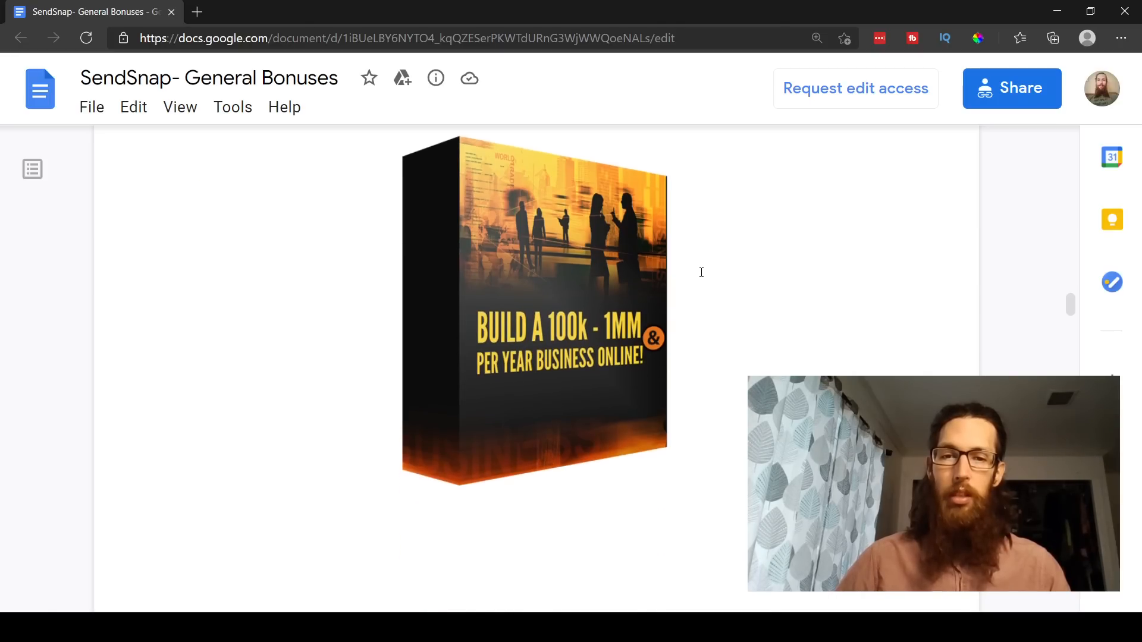
scroll(700, 273, down, 5)
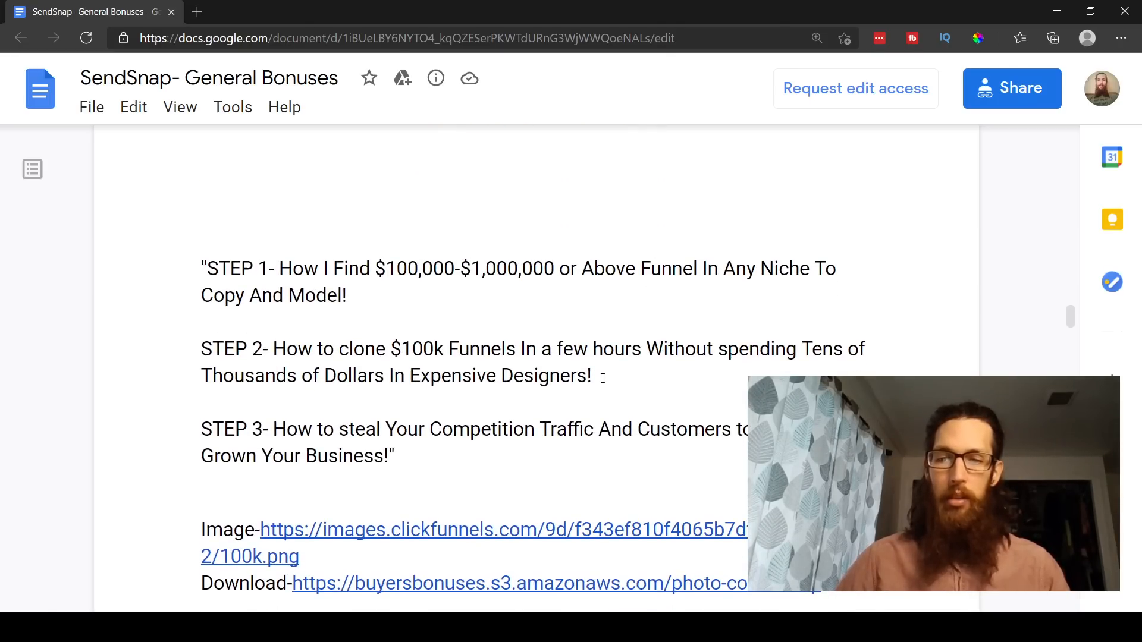
scroll(602, 378, down, 5)
scroll(616, 382, down, 3)
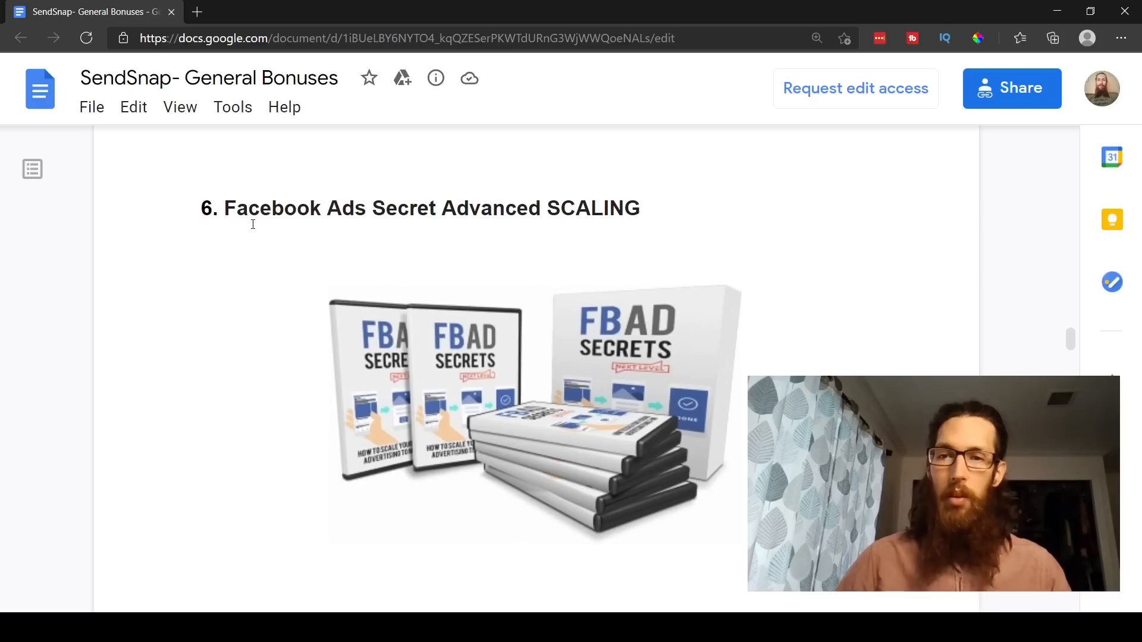
scroll(710, 236, down, 5)
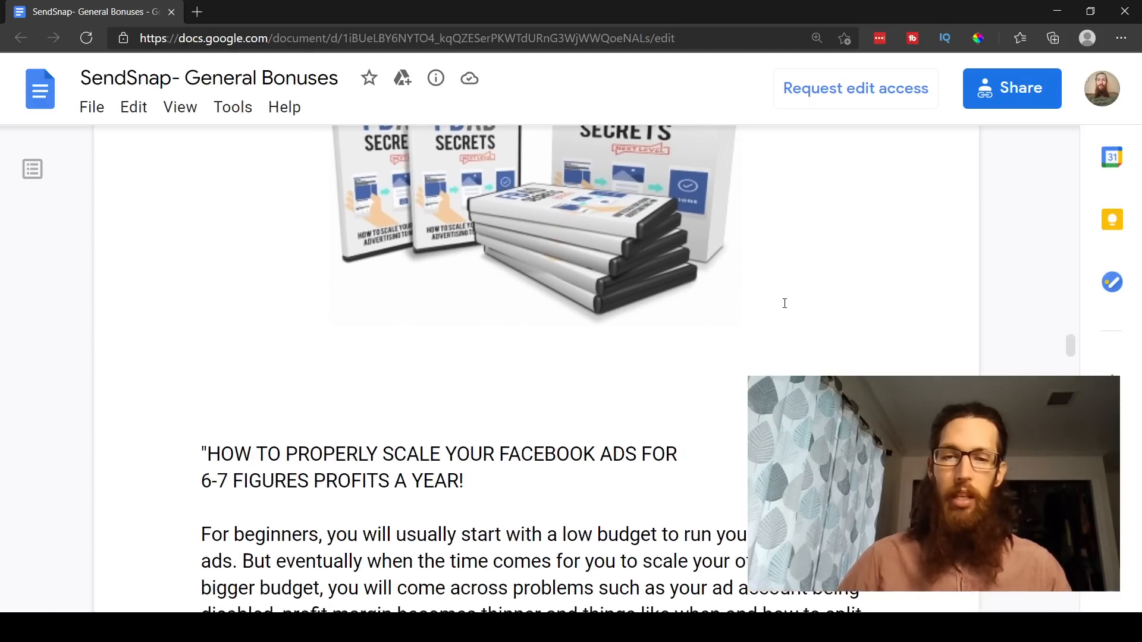
scroll(777, 312, down, 5)
scroll(782, 329, down, 5)
scroll(781, 330, down, 3)
scroll(783, 329, down, 3)
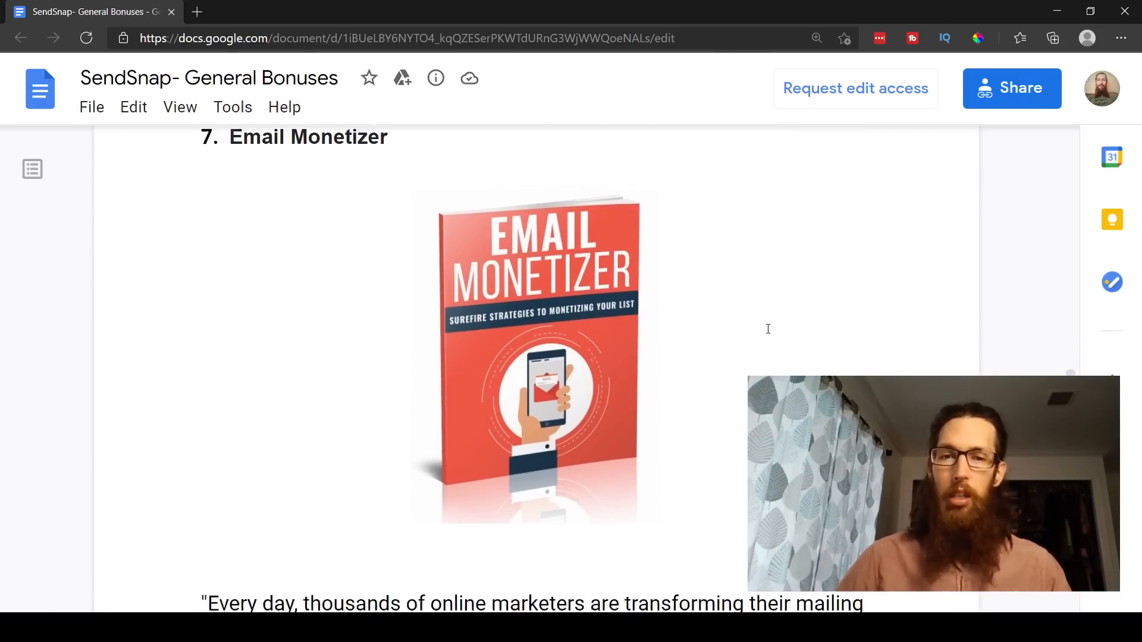
scroll(776, 334, down, 6)
scroll(767, 339, down, 5)
scroll(764, 346, down, 4)
scroll(764, 346, down, 5)
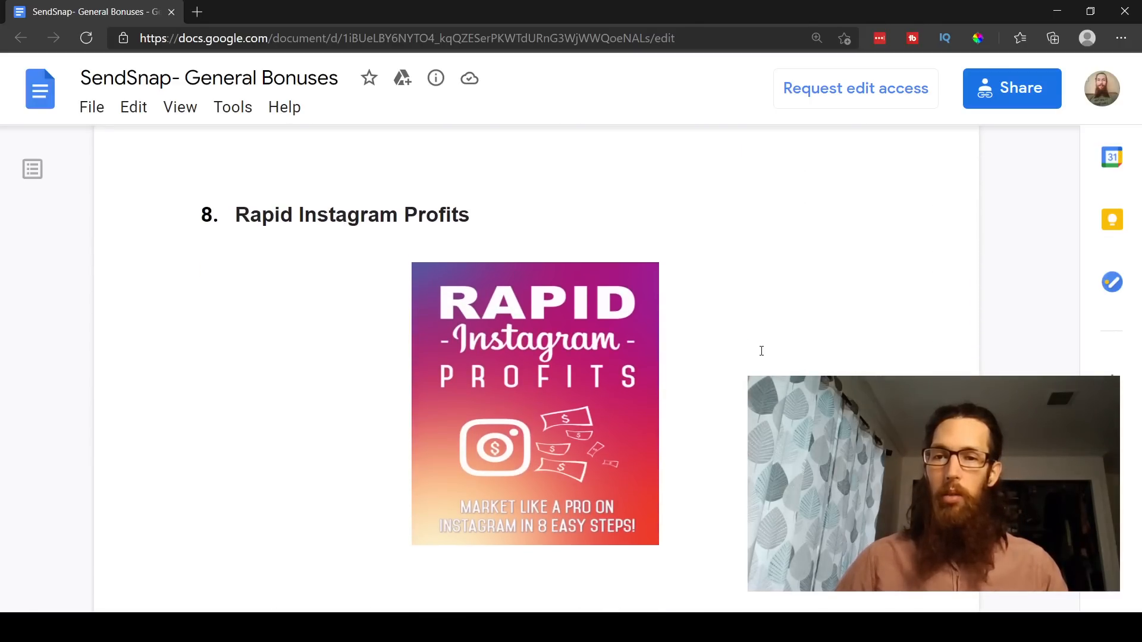
scroll(764, 349, down, 5)
scroll(762, 351, down, 5)
scroll(761, 355, down, 4)
scroll(761, 354, down, 3)
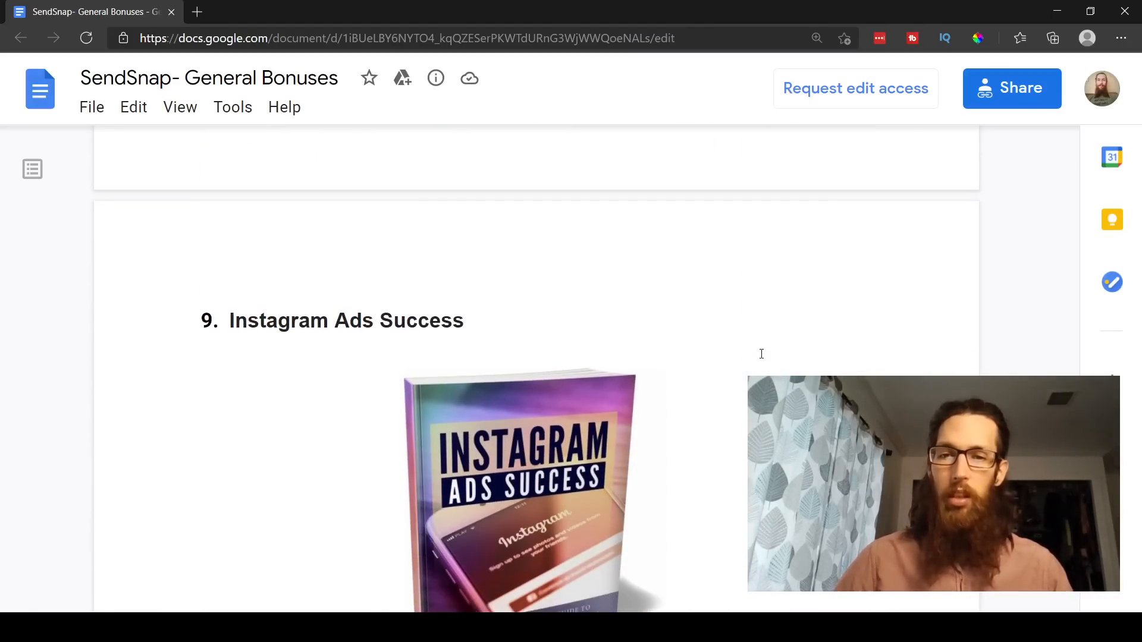
scroll(761, 355, down, 2)
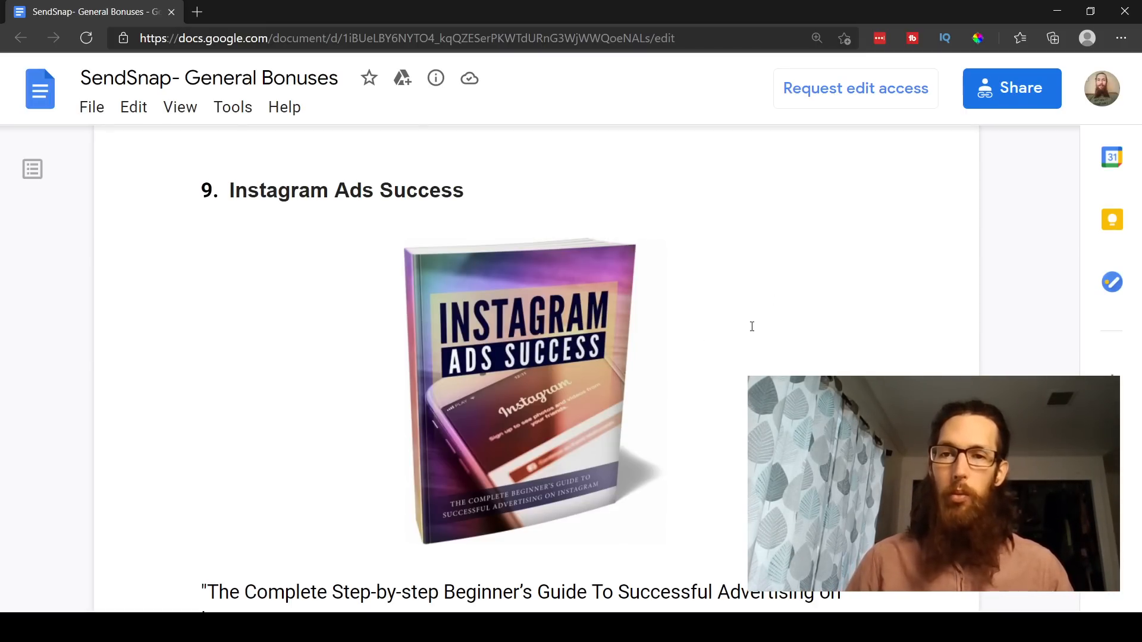
scroll(764, 330, down, 5)
scroll(764, 334, down, 5)
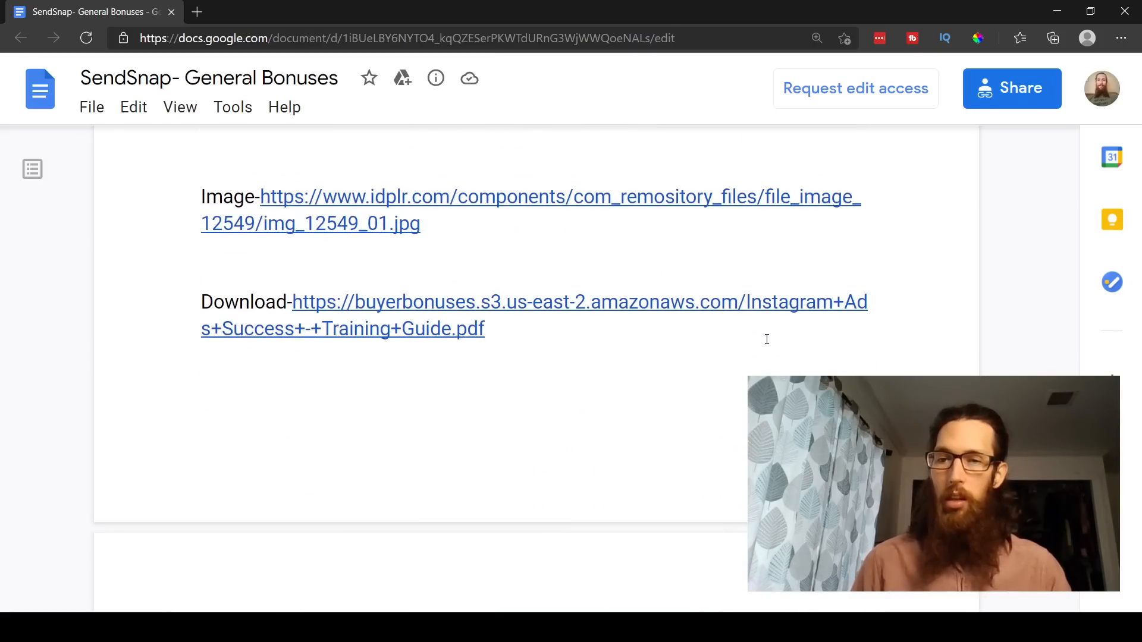
scroll(765, 338, down, 5)
scroll(766, 341, down, 2)
scroll(766, 341, down, 5)
scroll(765, 347, down, 5)
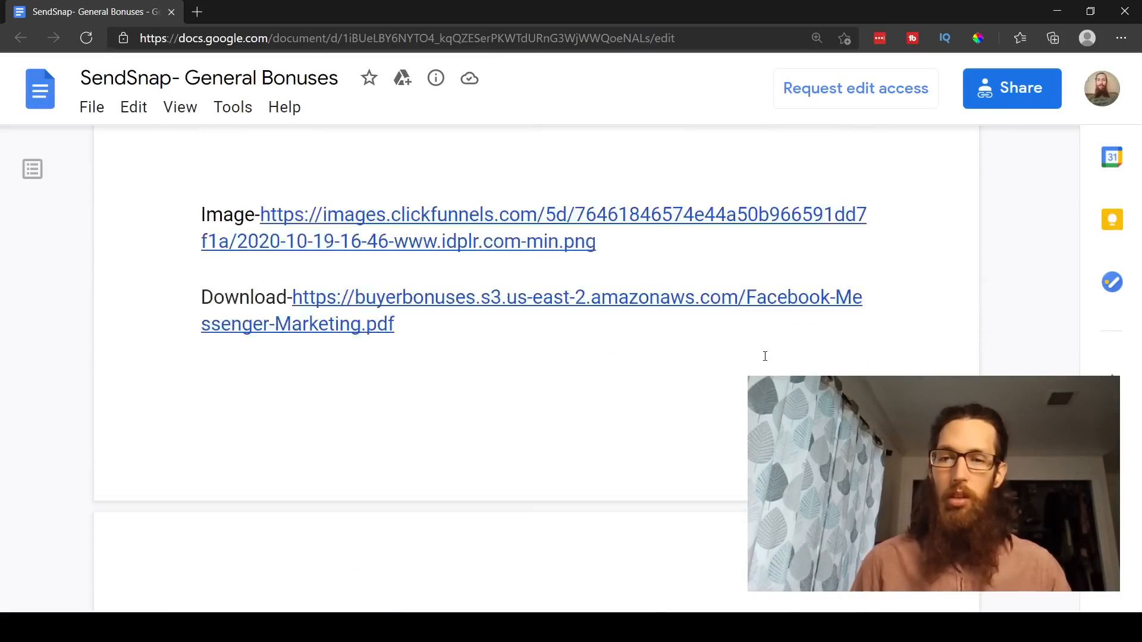
scroll(765, 352, down, 5)
scroll(764, 356, down, 2)
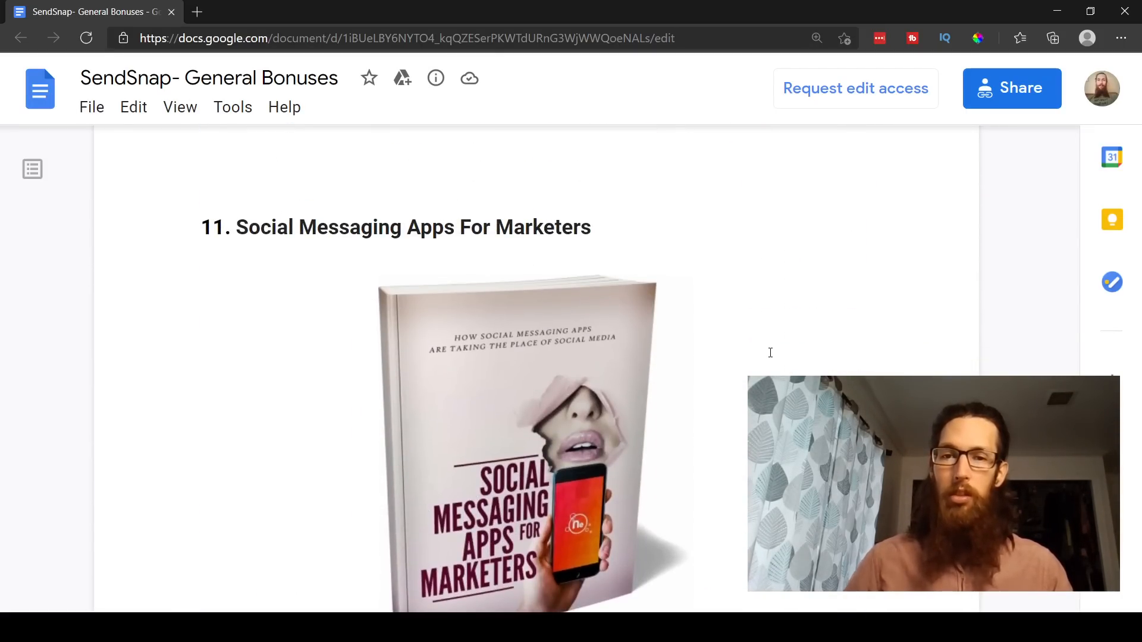
scroll(770, 352, down, 5)
scroll(770, 357, down, 5)
scroll(771, 363, down, 5)
scroll(772, 369, down, 2)
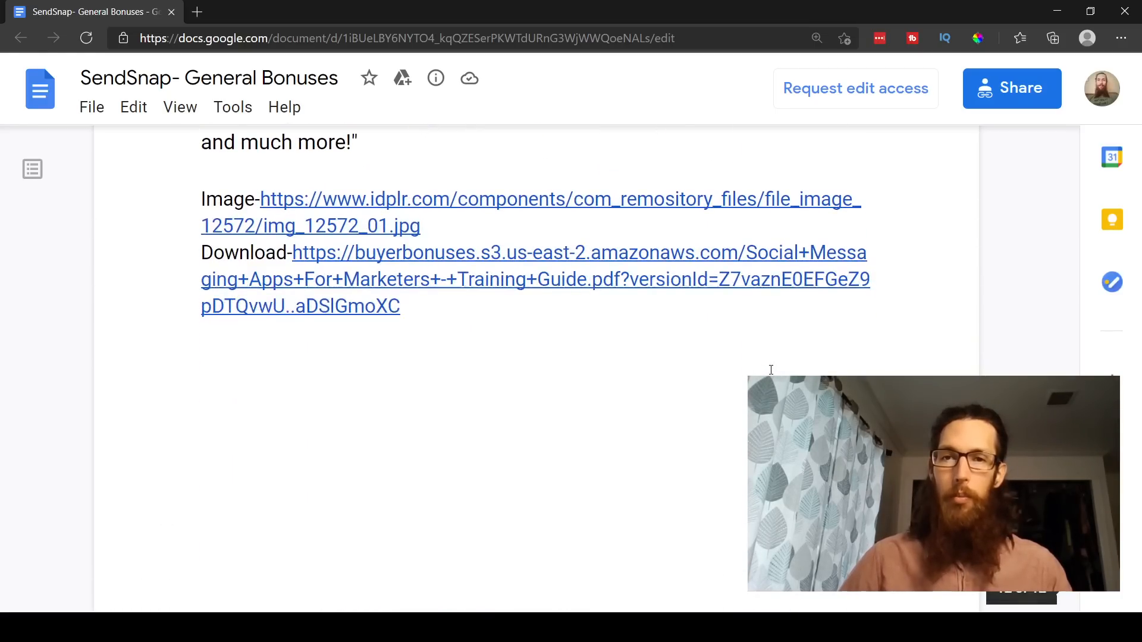
scroll(771, 369, up, 5)
scroll(771, 369, up, 2)
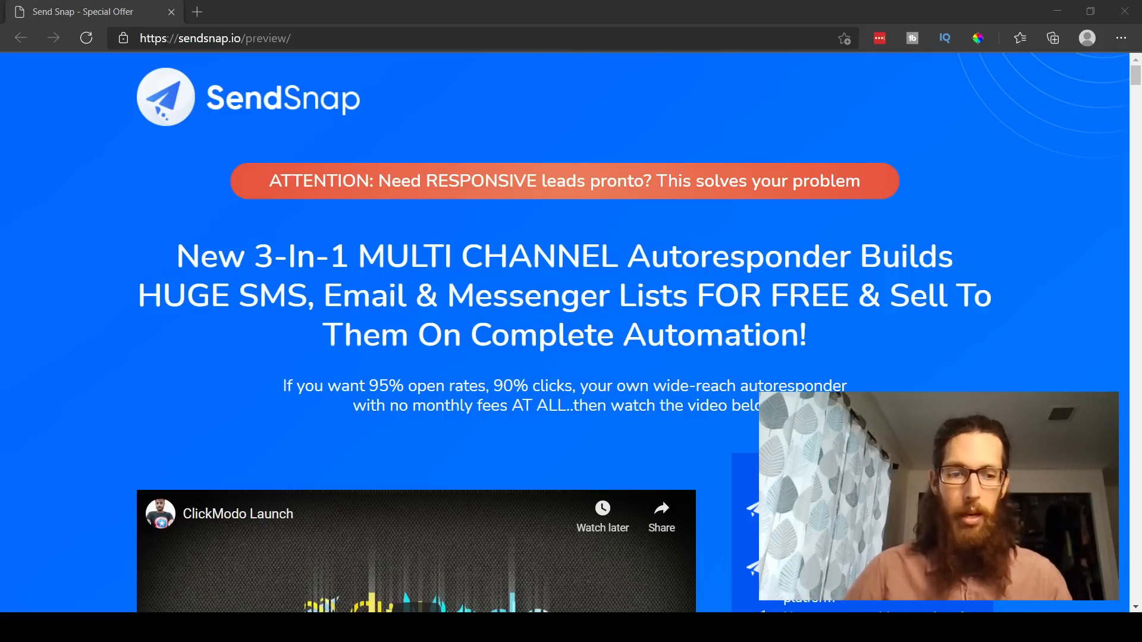
scroll(987, 344, down, 1)
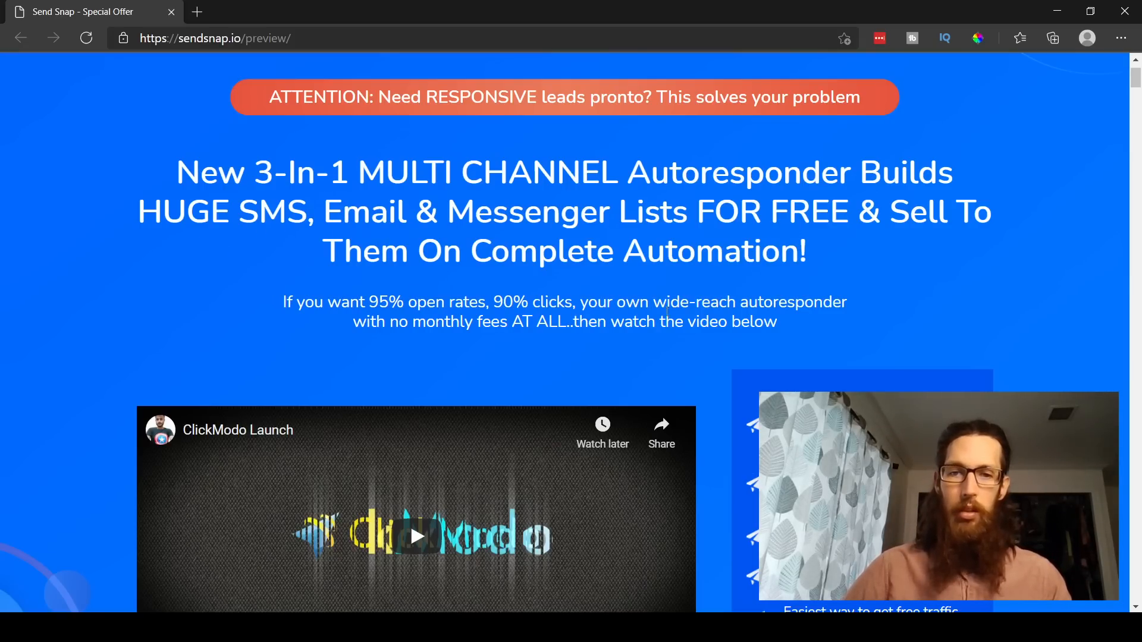
scroll(999, 355, down, 3)
scroll(1002, 350, down, 2)
scroll(1002, 351, down, 5)
scroll(1003, 377, down, 5)
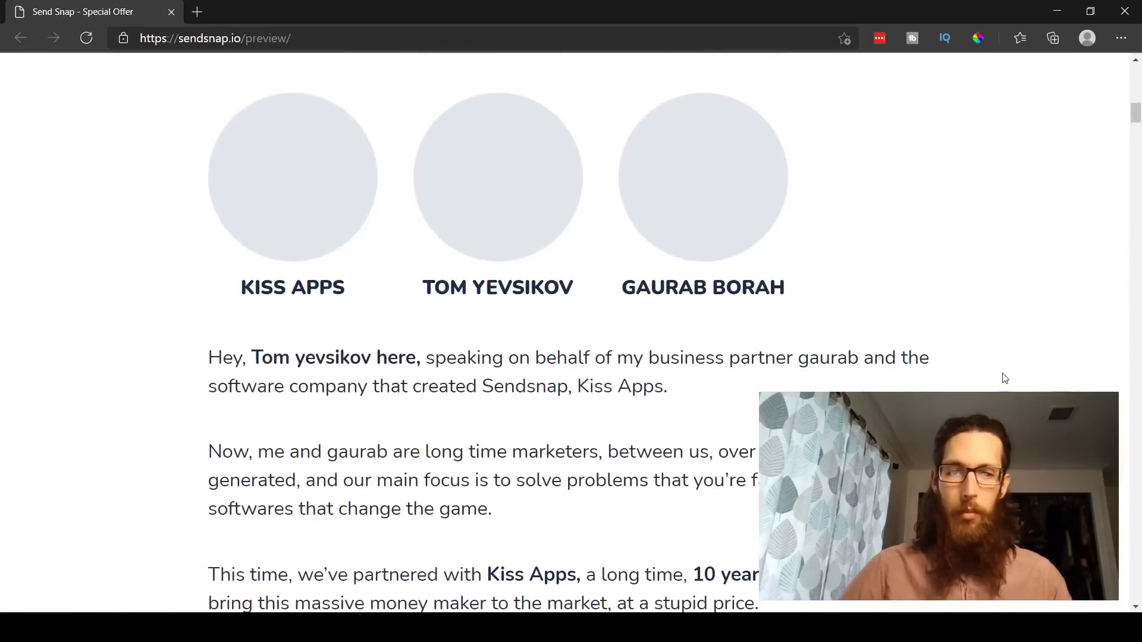
scroll(1003, 377, down, 4)
scroll(1003, 376, down, 4)
scroll(1003, 377, up, 3)
scroll(1002, 374, down, 5)
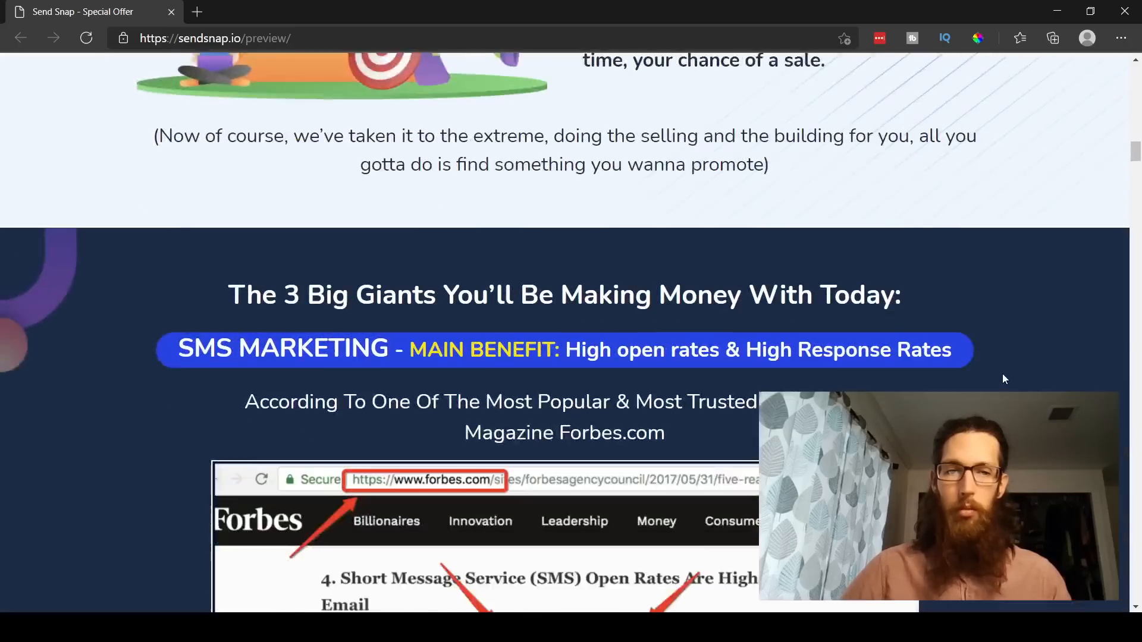
scroll(1002, 373, down, 4)
scroll(1002, 374, down, 5)
scroll(1002, 374, up, 3)
scroll(1004, 378, up, 1)
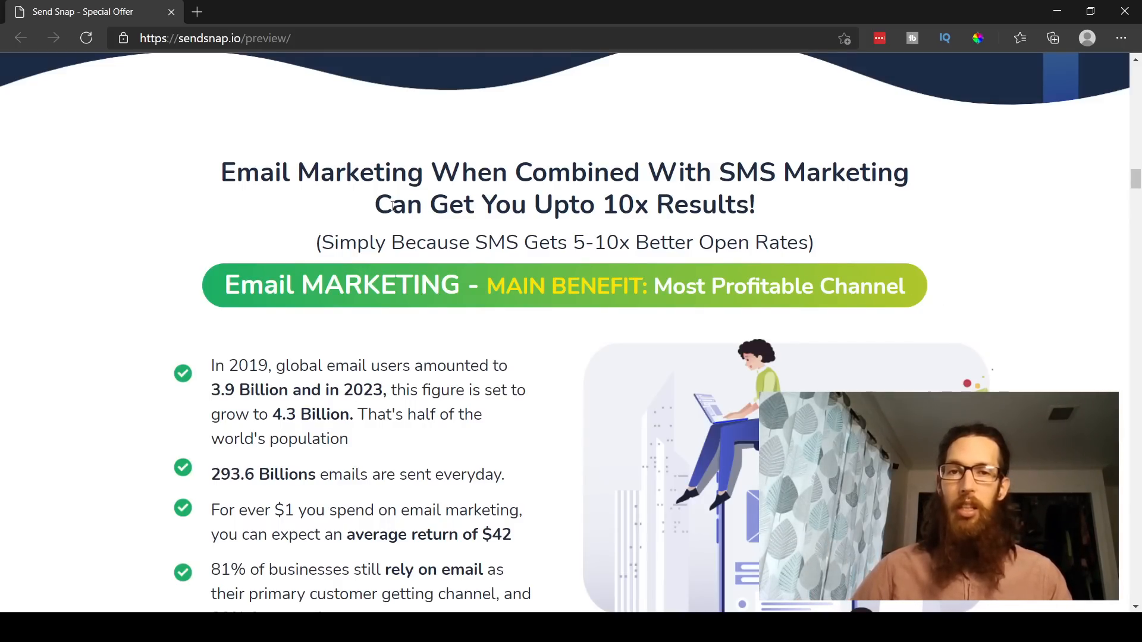
scroll(569, 421, down, 2)
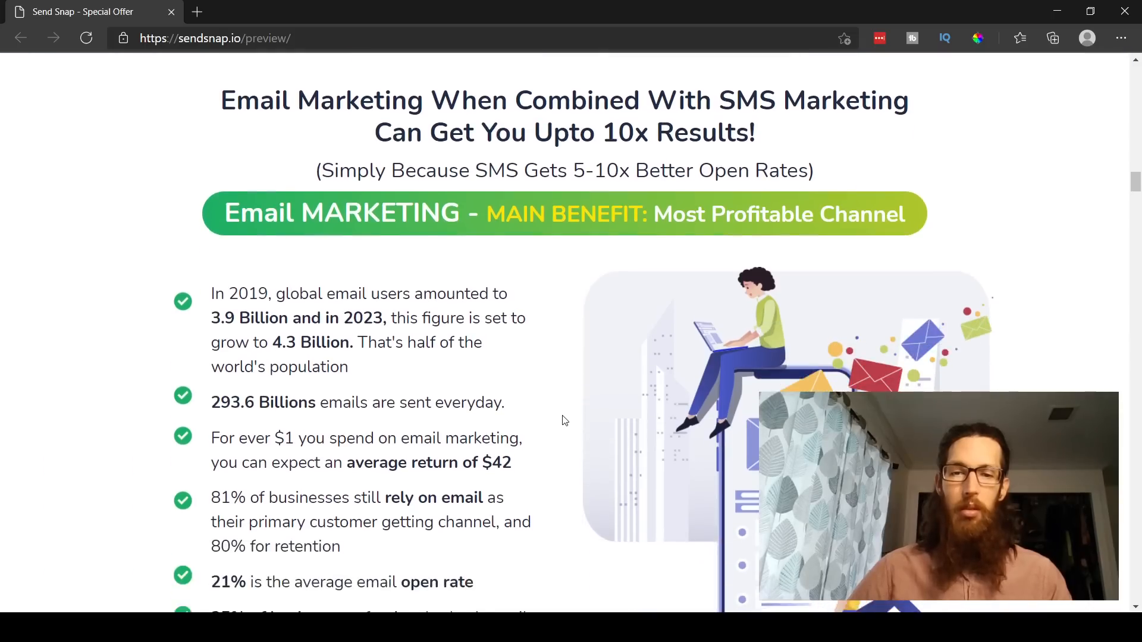
scroll(562, 421, down, 2)
scroll(563, 419, down, 3)
scroll(563, 420, down, 4)
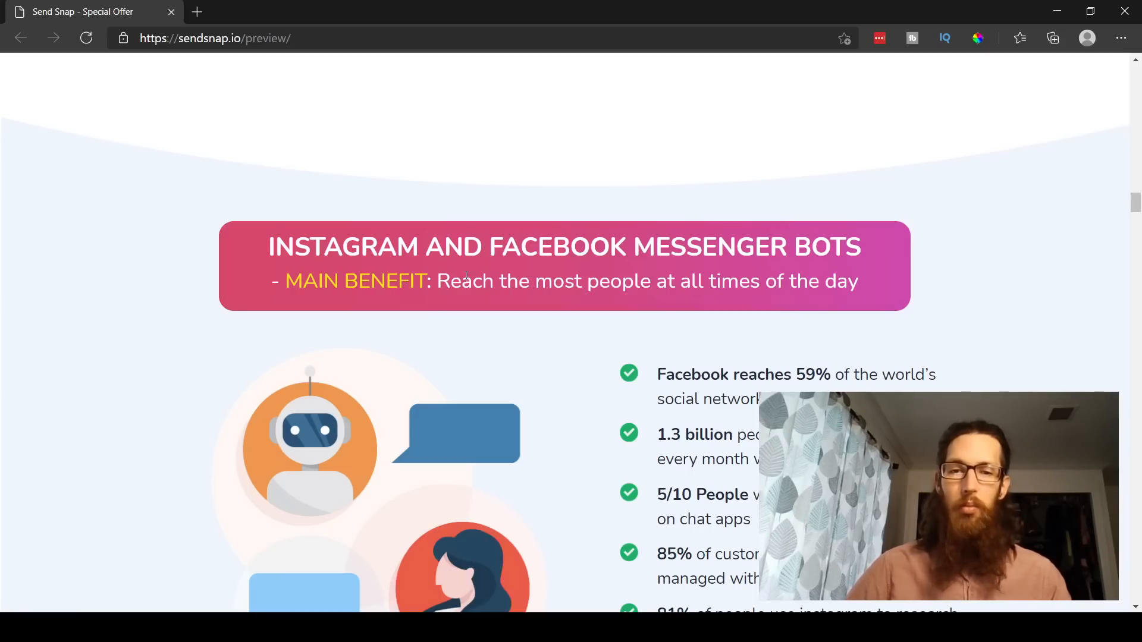
scroll(959, 283, down, 2)
scroll(973, 304, down, 4)
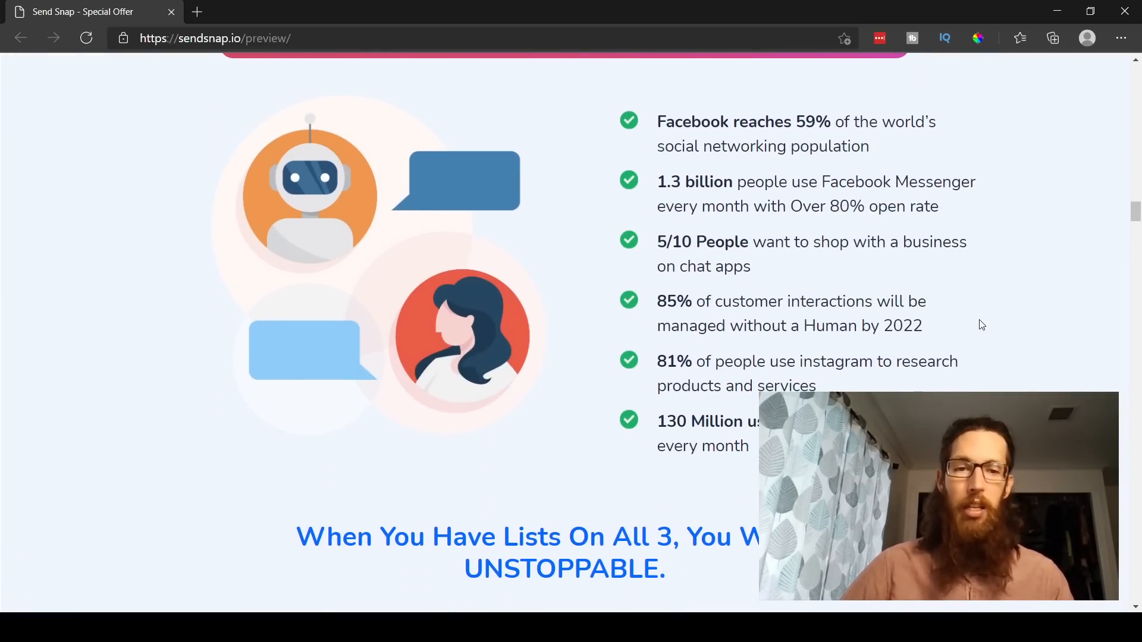
scroll(980, 349, down, 4)
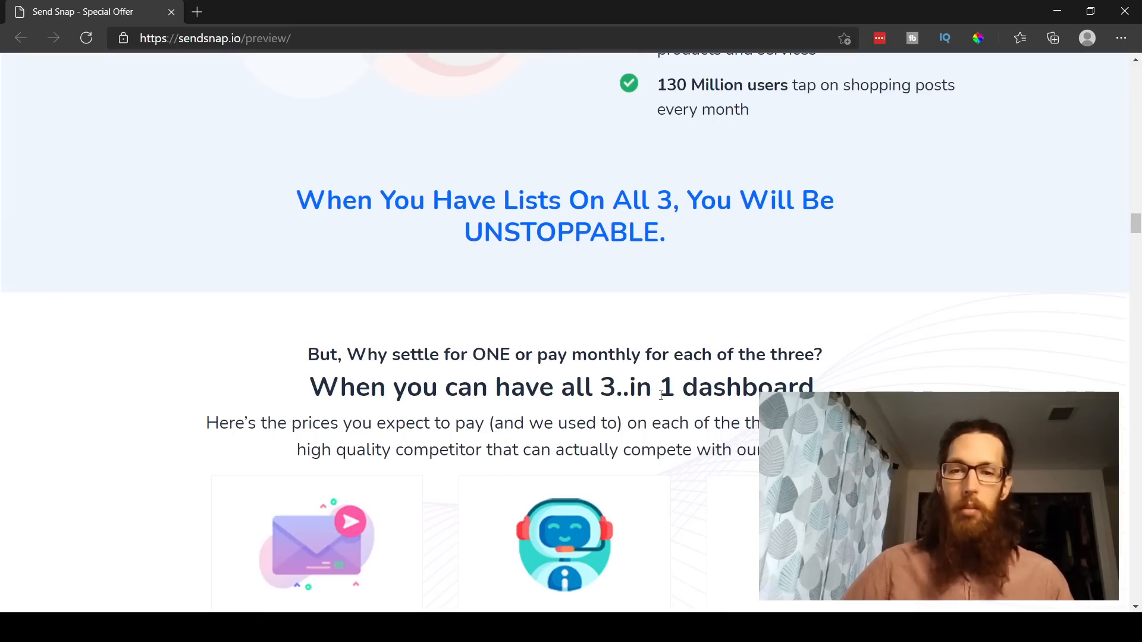
scroll(660, 397, down, 2)
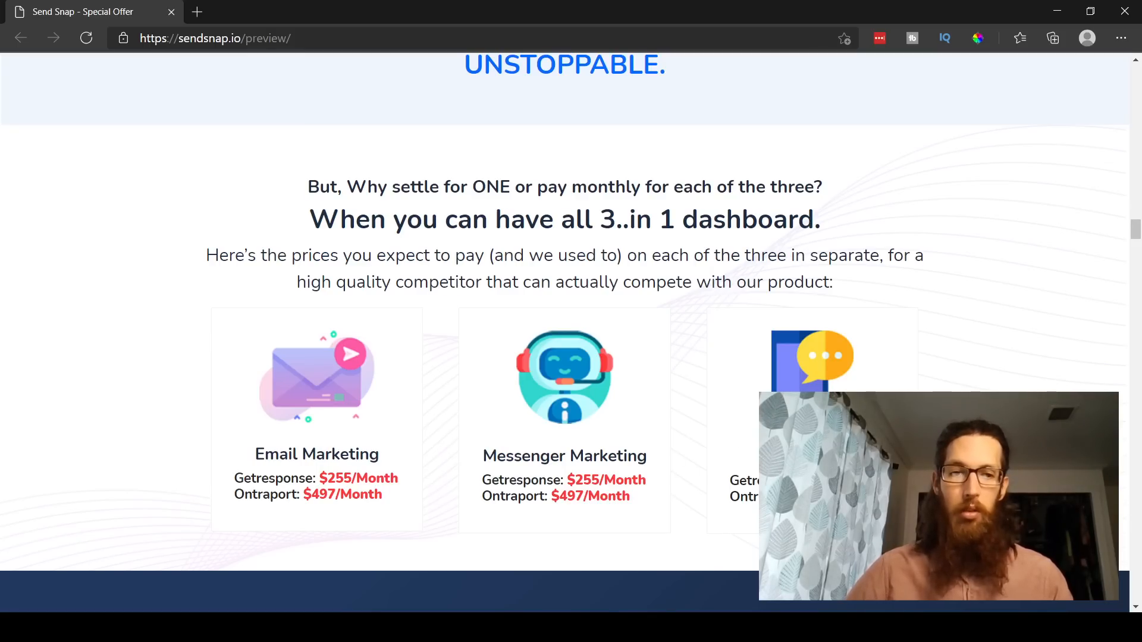
scroll(981, 360, down, 3)
scroll(981, 358, down, 1)
scroll(982, 367, down, 3)
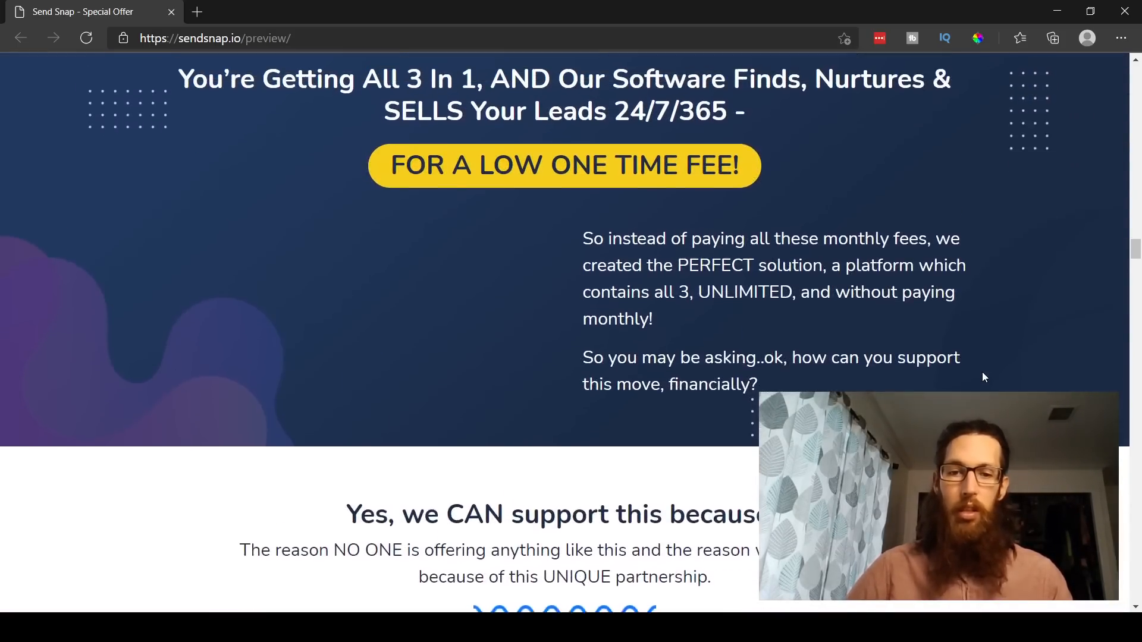
scroll(981, 372, up, 2)
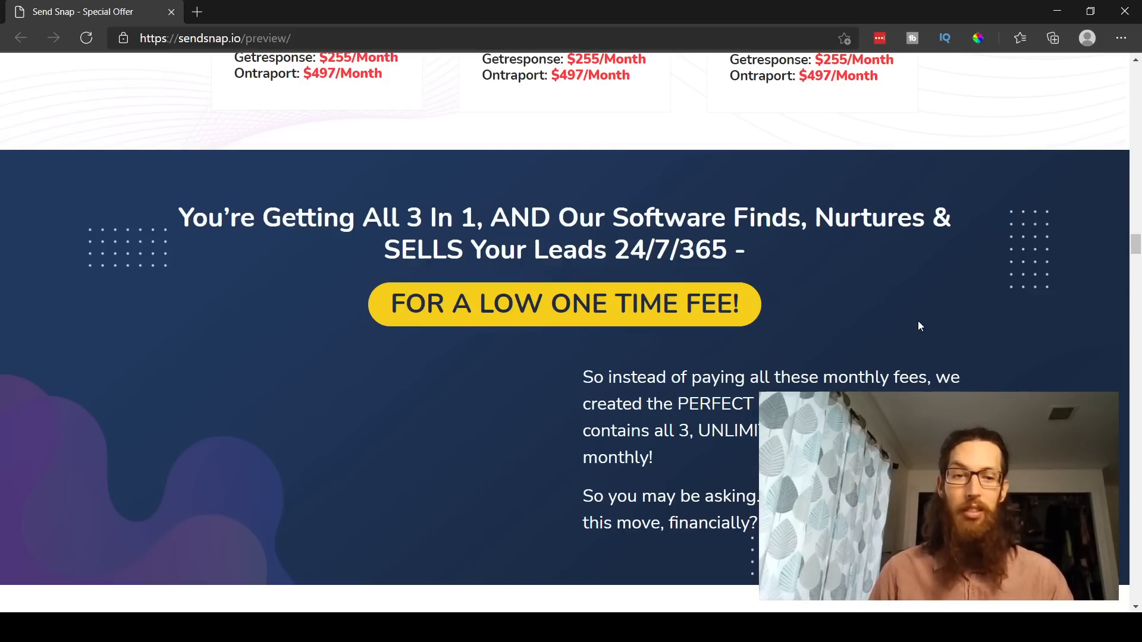
scroll(935, 338, down, 4)
scroll(936, 355, down, 5)
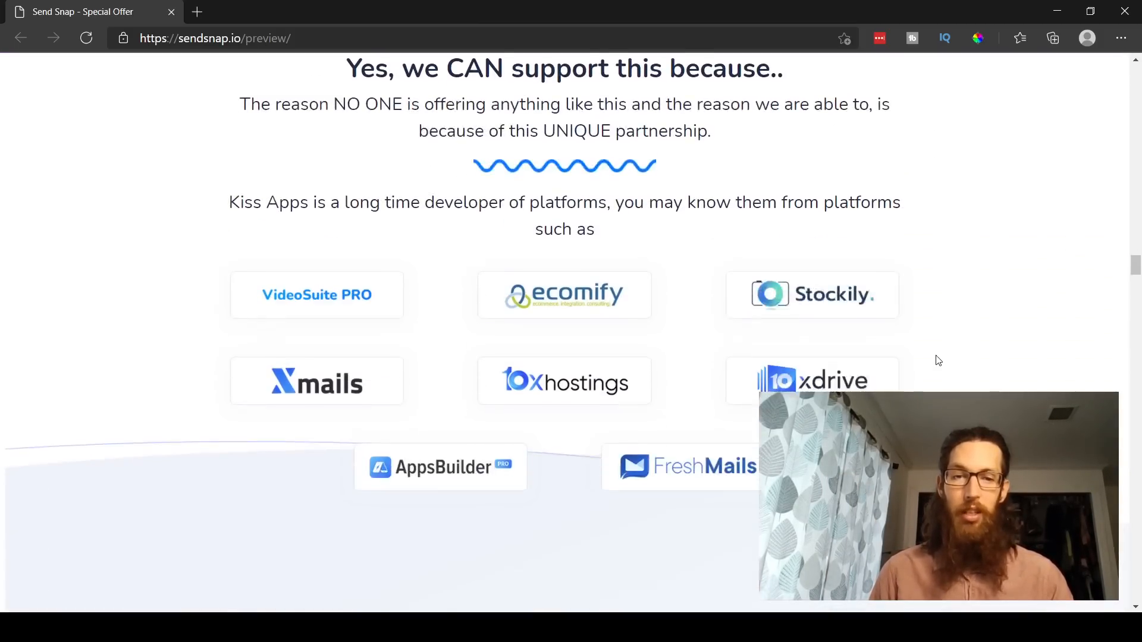
scroll(938, 360, up, 5)
scroll(937, 360, up, 5)
scroll(937, 360, up, 5)
scroll(937, 360, up, 1)
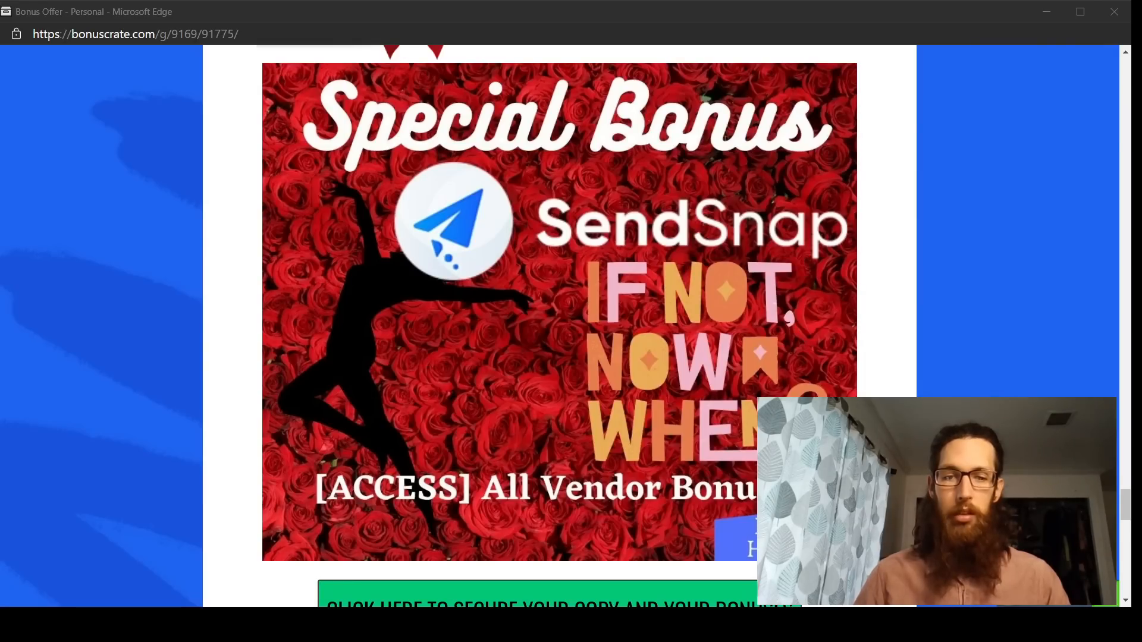
scroll(581, 360, down, 3)
scroll(581, 361, up, 1)
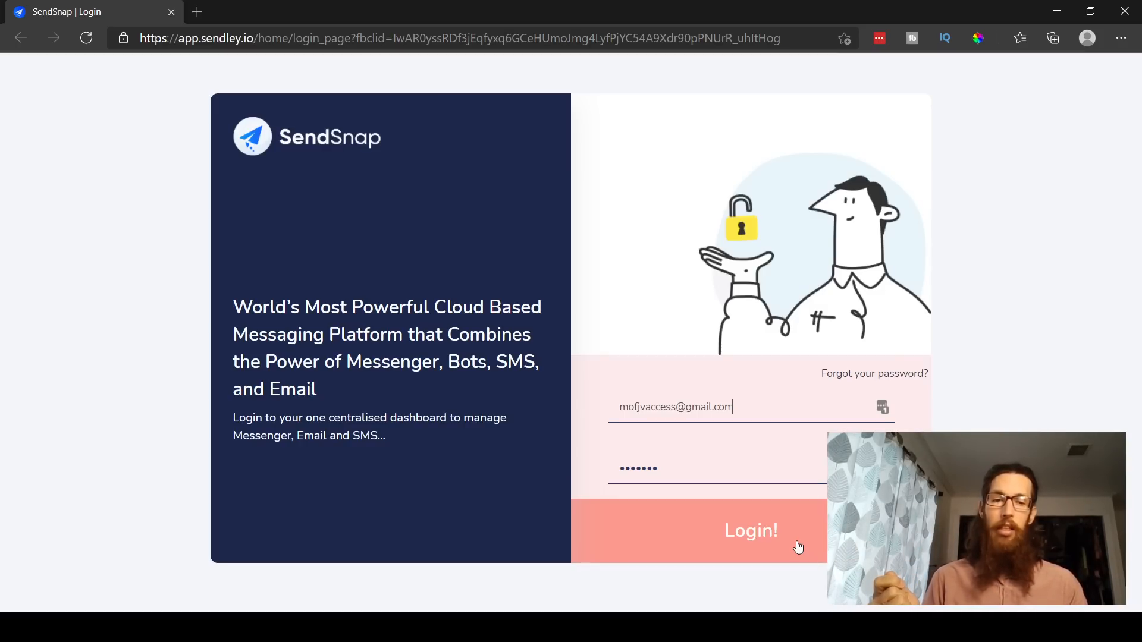
Log in, go to Import Account and remove the reviews page's bot connection
click(763, 539)
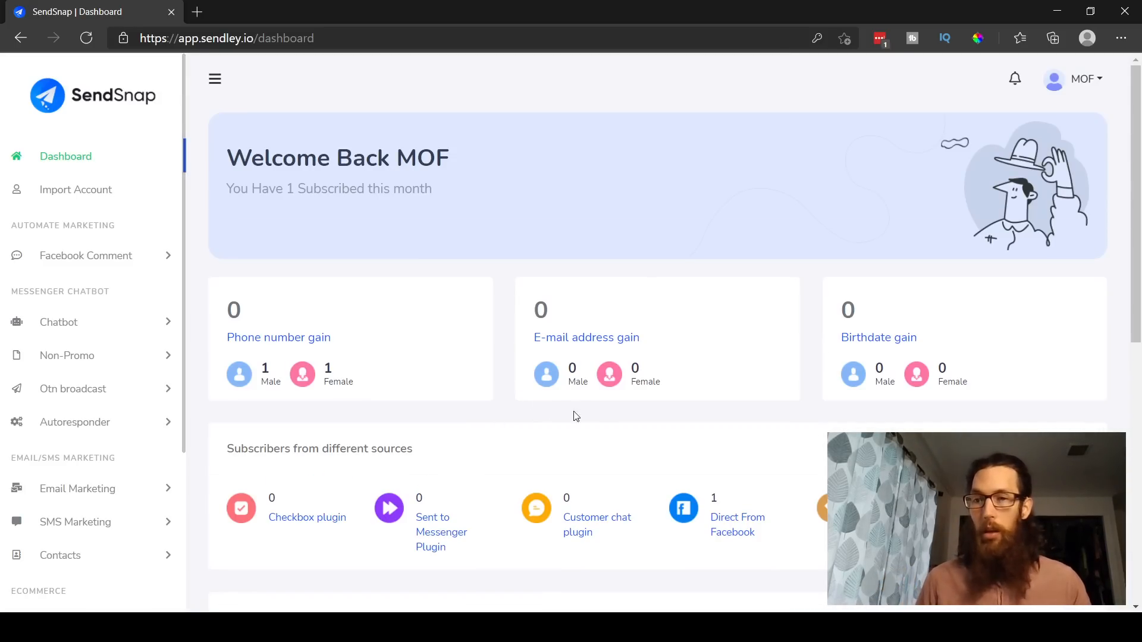
click(77, 189)
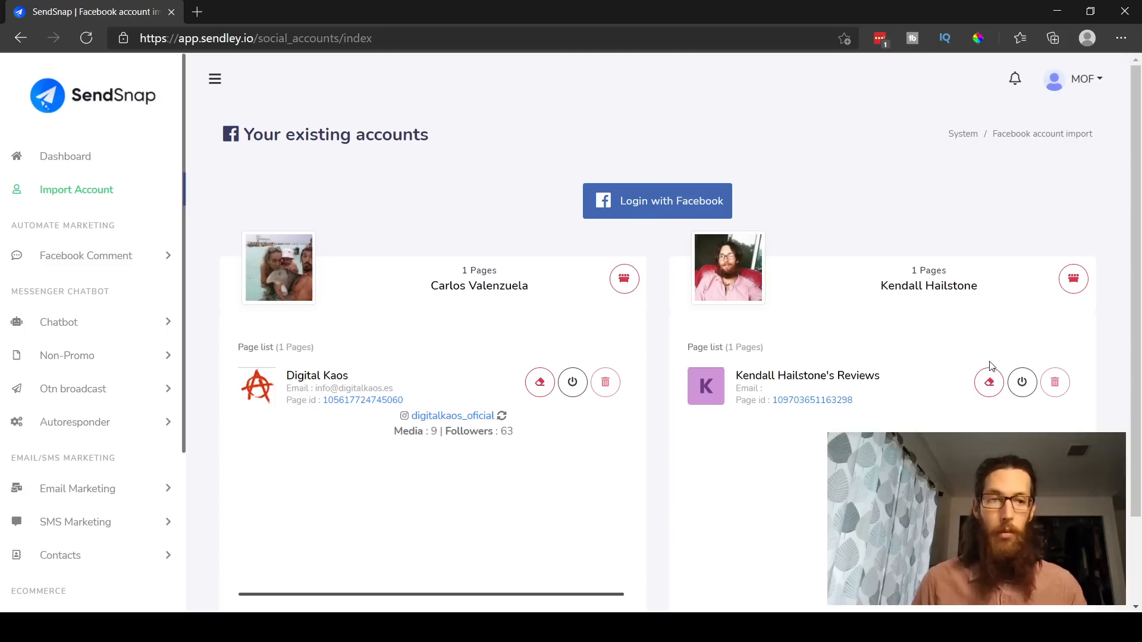
click(988, 382)
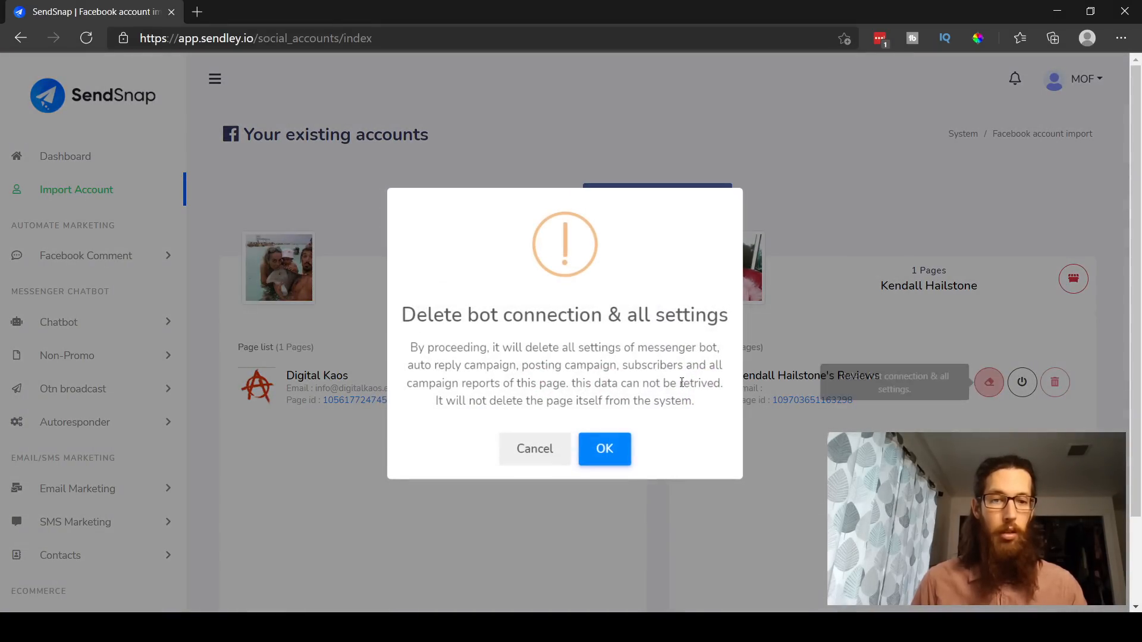
click(603, 448)
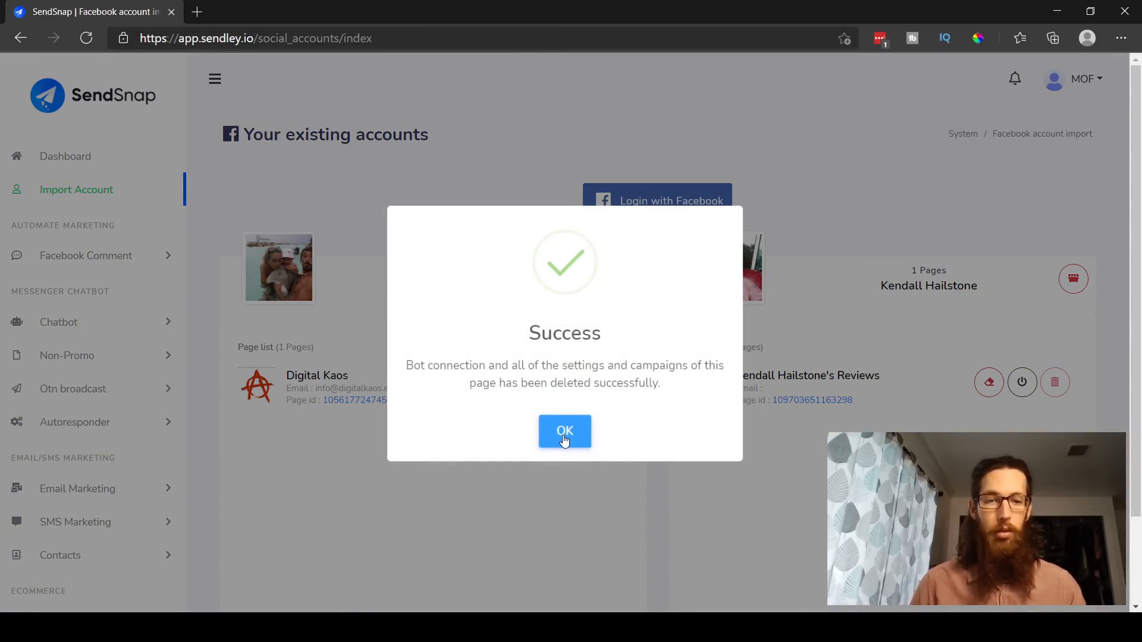
click(564, 434)
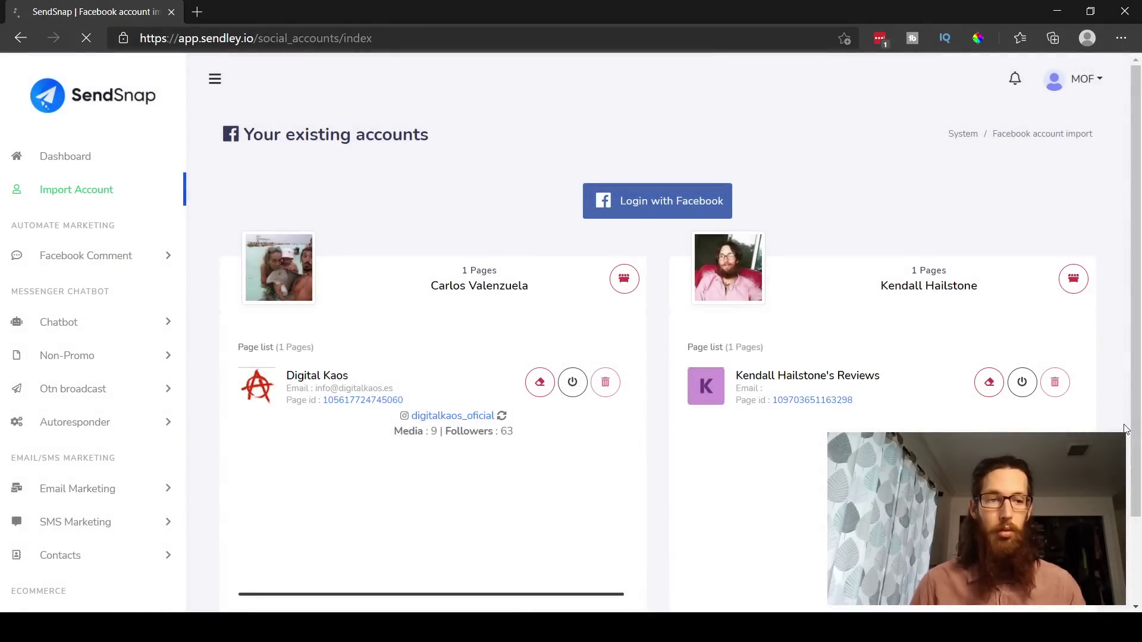
Delete the reviews page and then its whole Facebook account from the imported accounts
click(1054, 382)
click(603, 440)
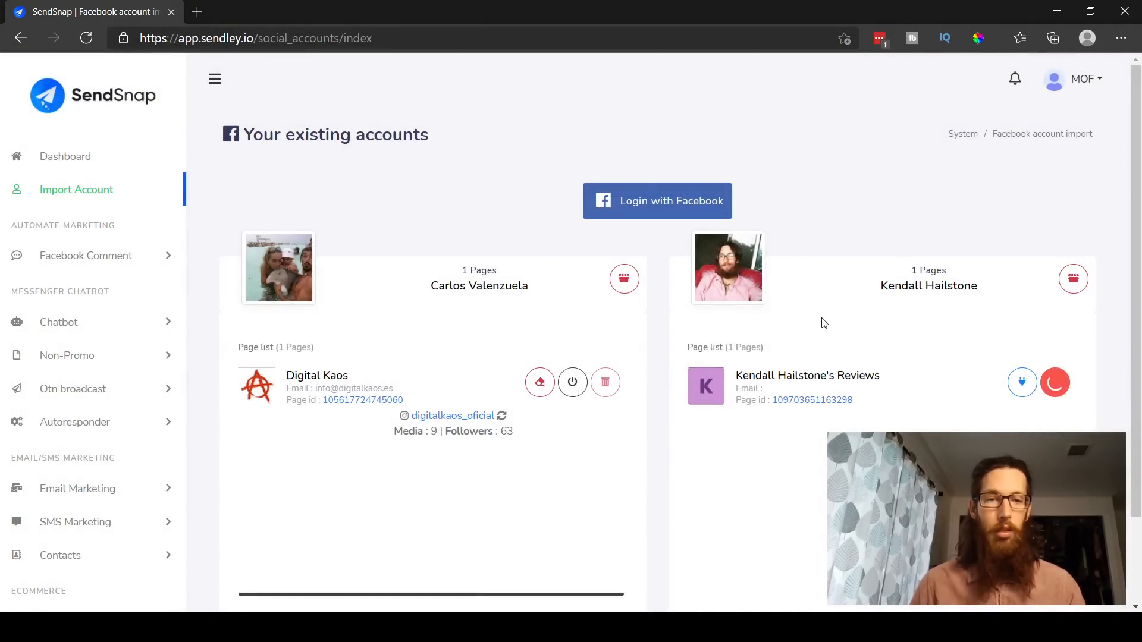
click(564, 430)
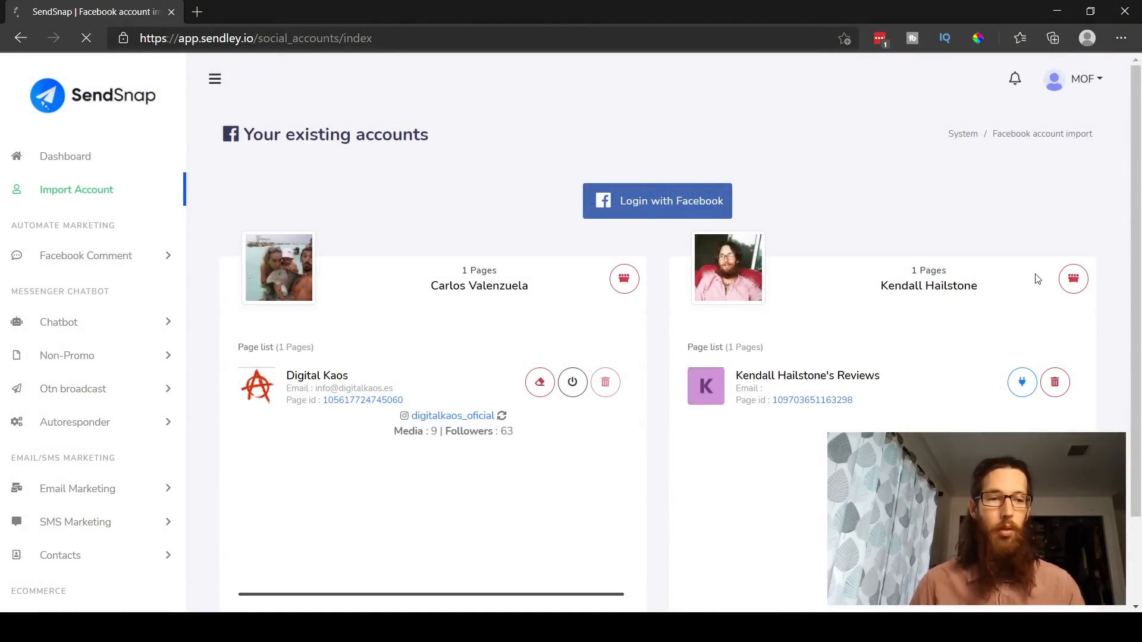
click(1072, 278)
click(600, 449)
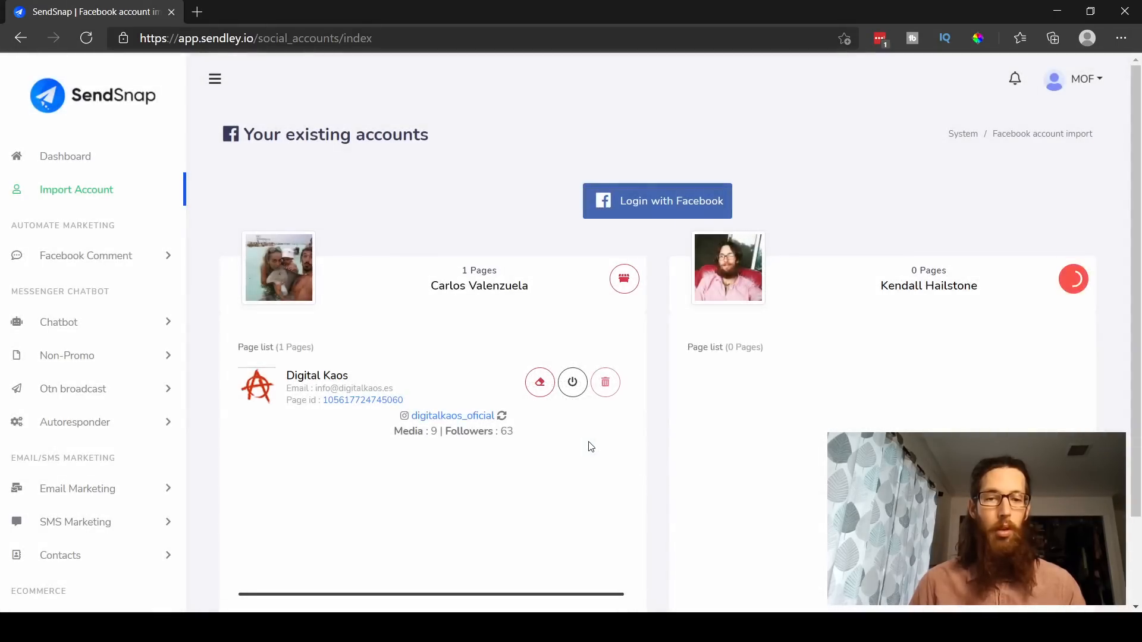
click(562, 441)
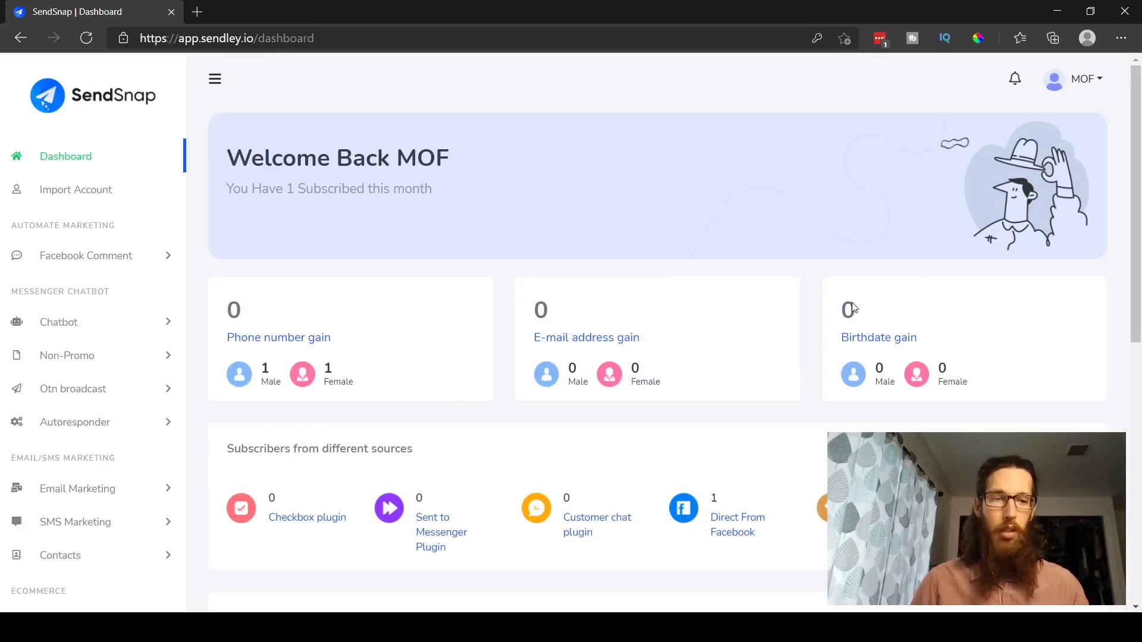
scroll(870, 340, down, 5)
scroll(447, 348, down, 3)
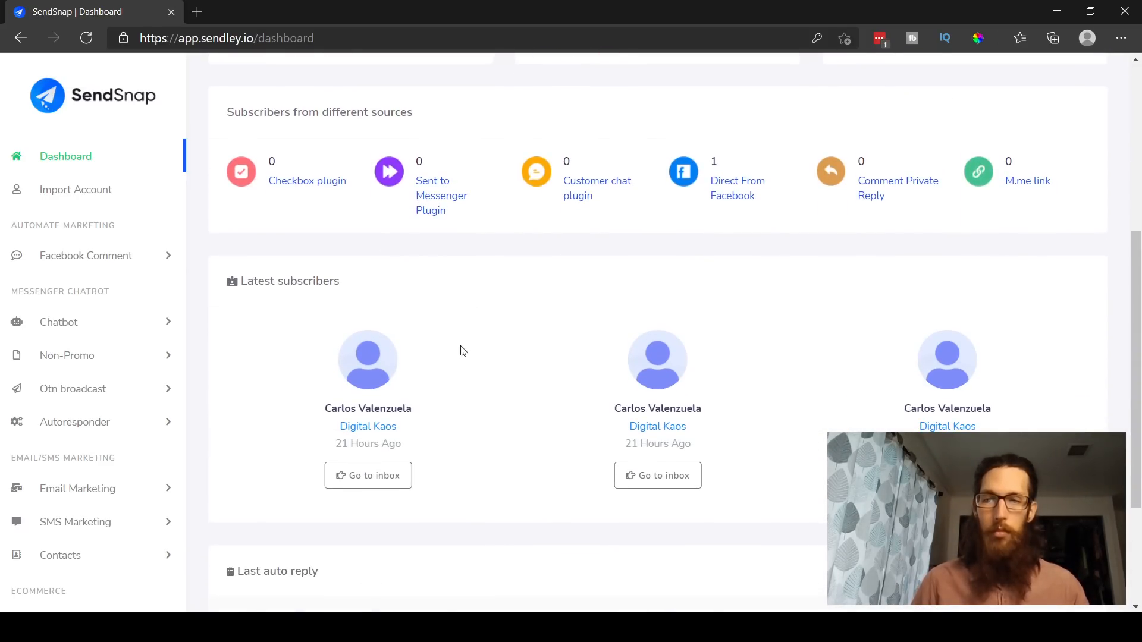
scroll(404, 339, down, 4)
scroll(291, 409, down, 1)
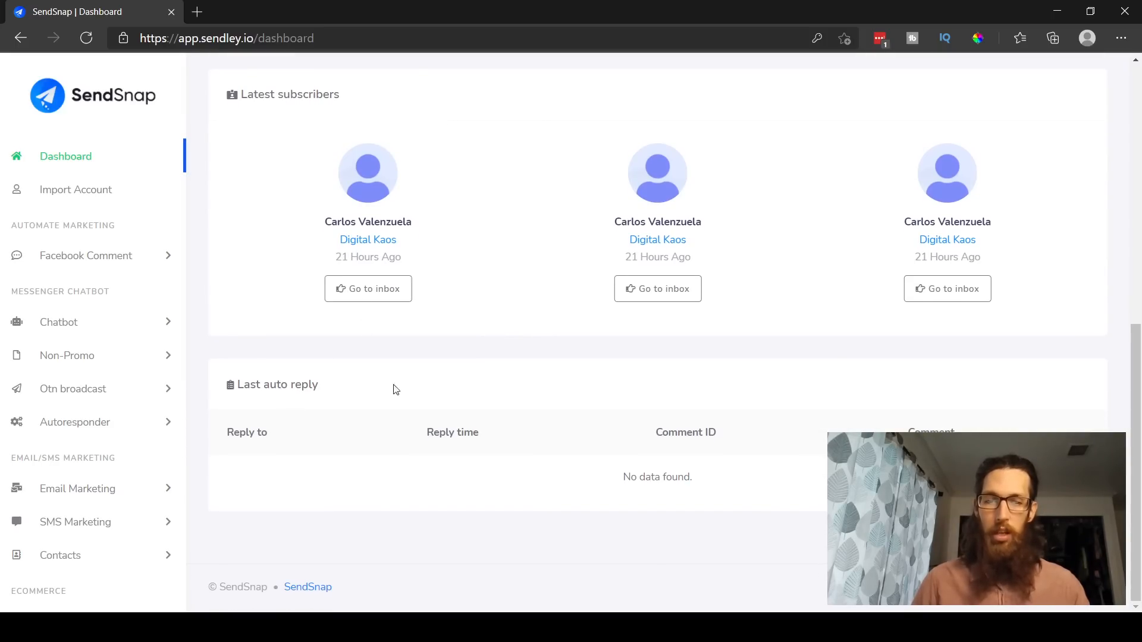
scroll(395, 389, up, 8)
Return to the imported Facebook accounts page, now listing one account
click(76, 190)
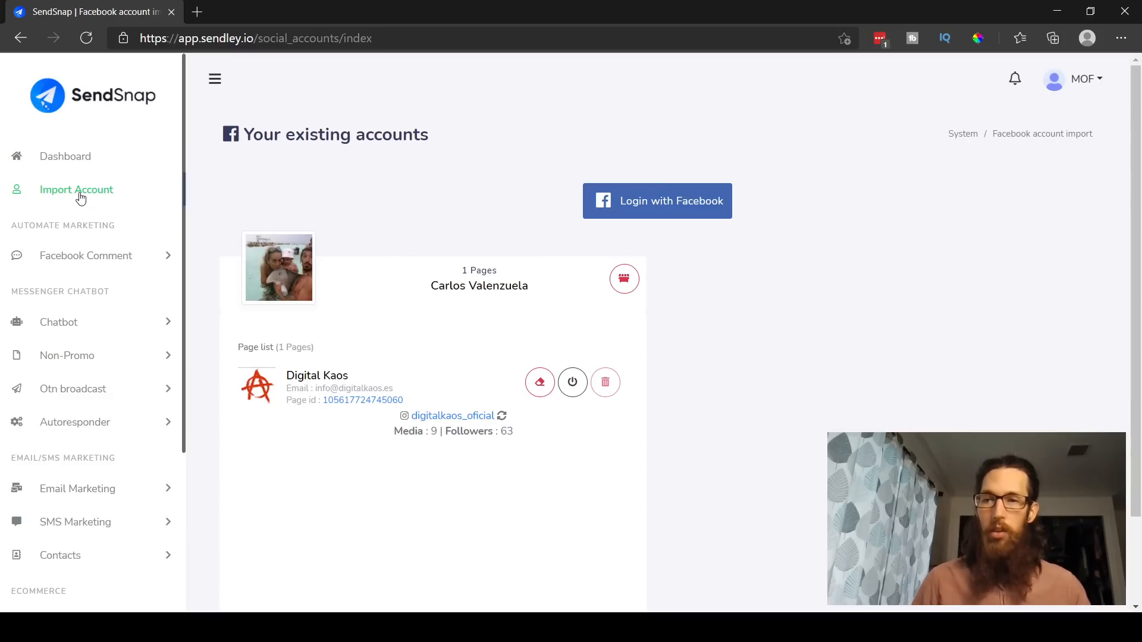
Start reconnecting Facebook and review the previous Sendley link settings before choosing pages
click(660, 202)
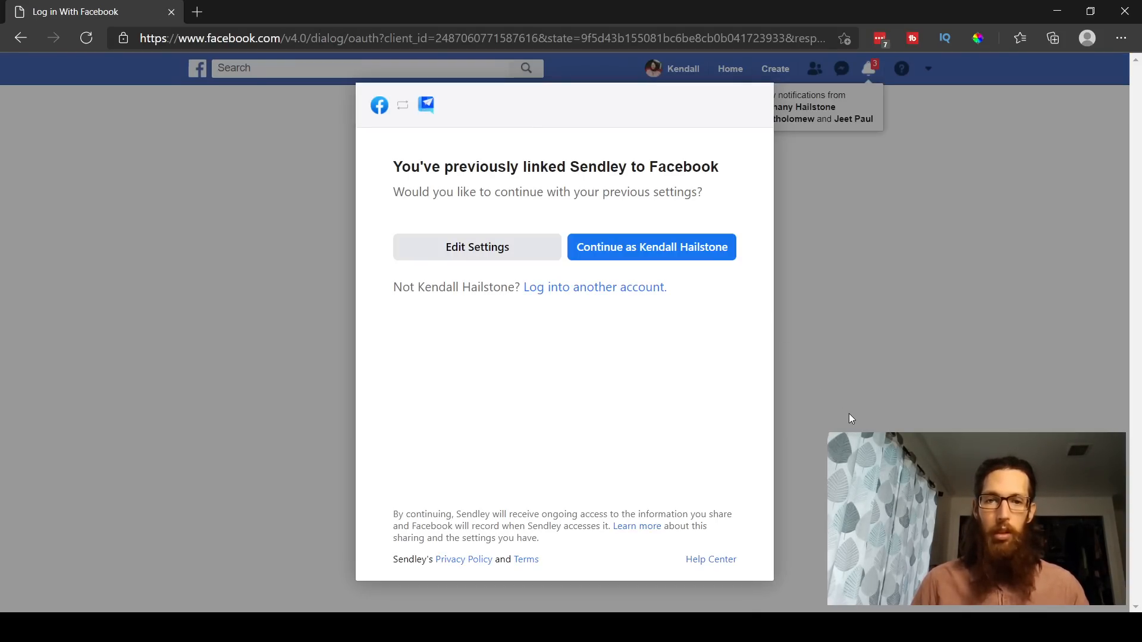
click(477, 246)
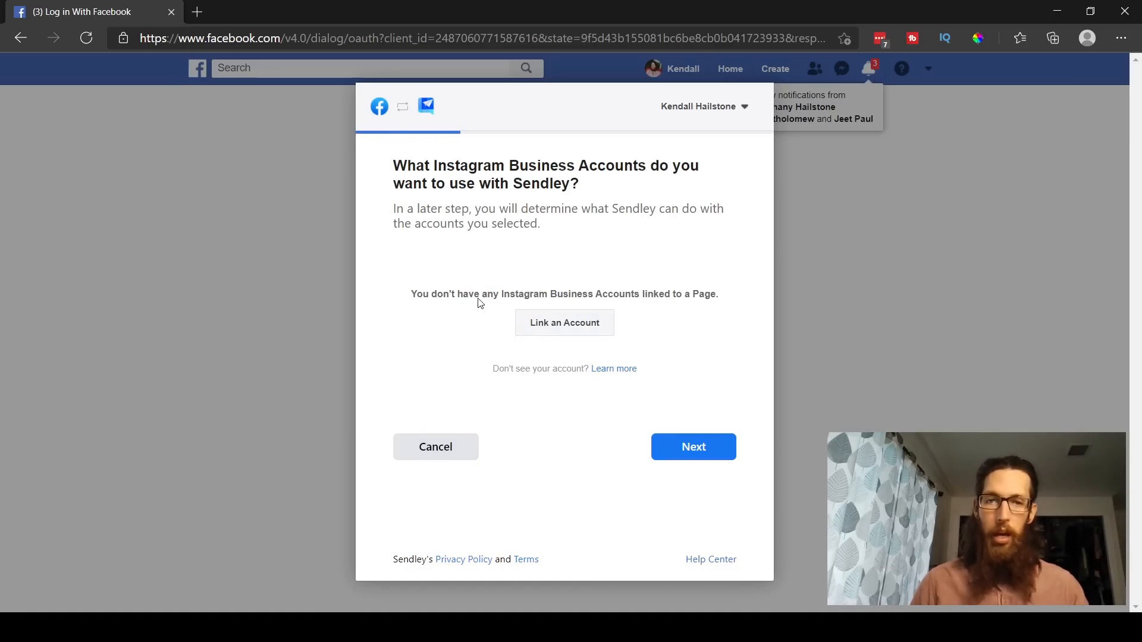
drag(501, 293, 645, 293)
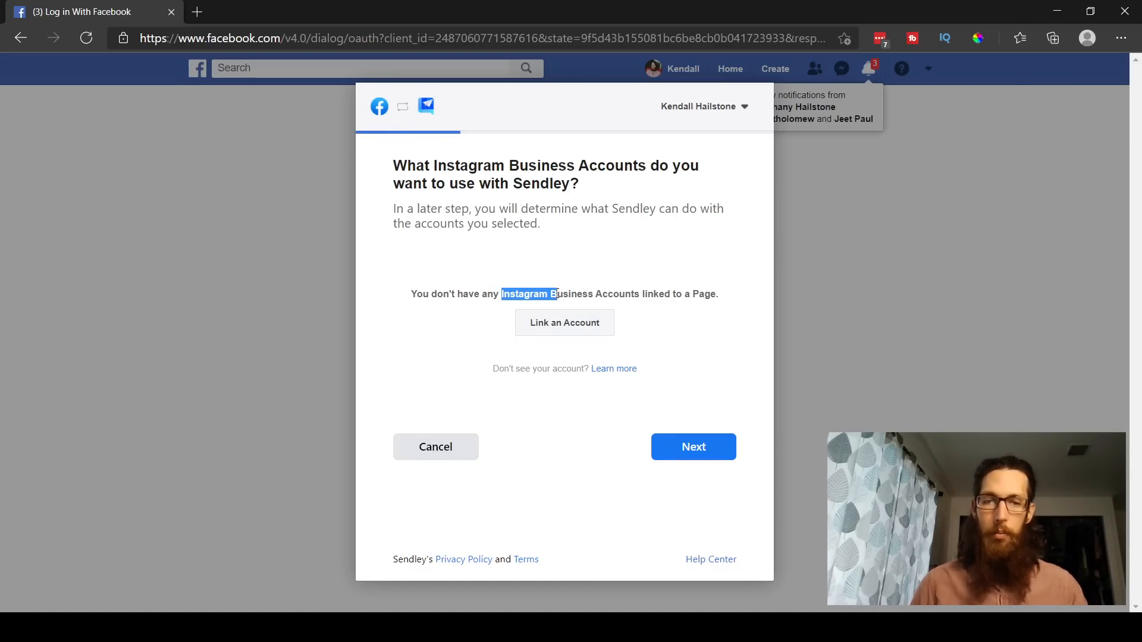
click(655, 311)
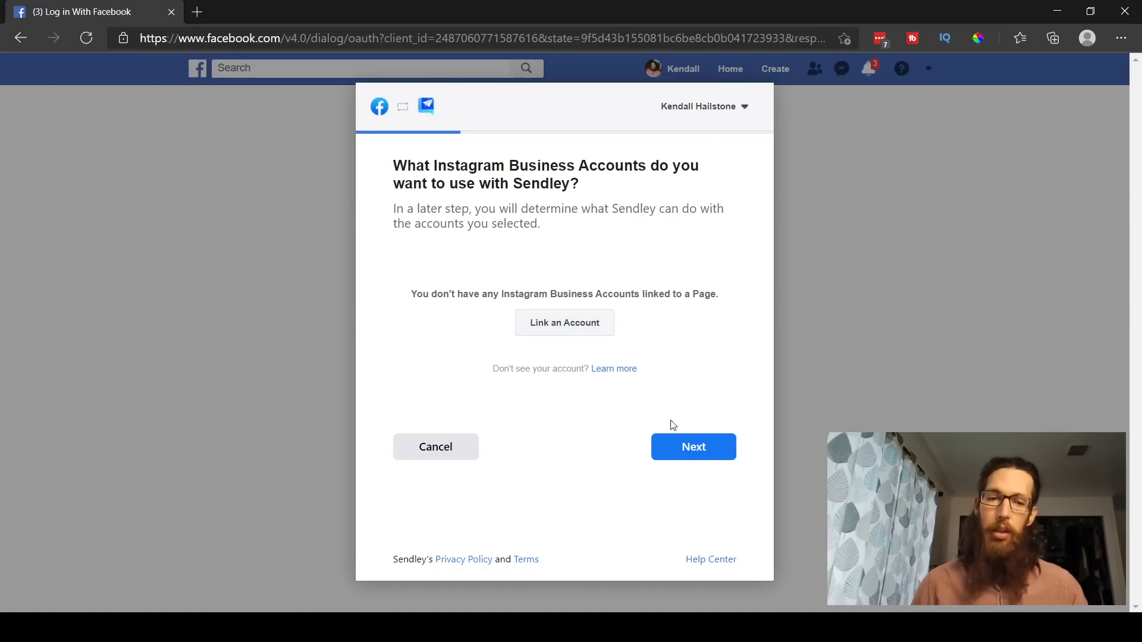
click(692, 446)
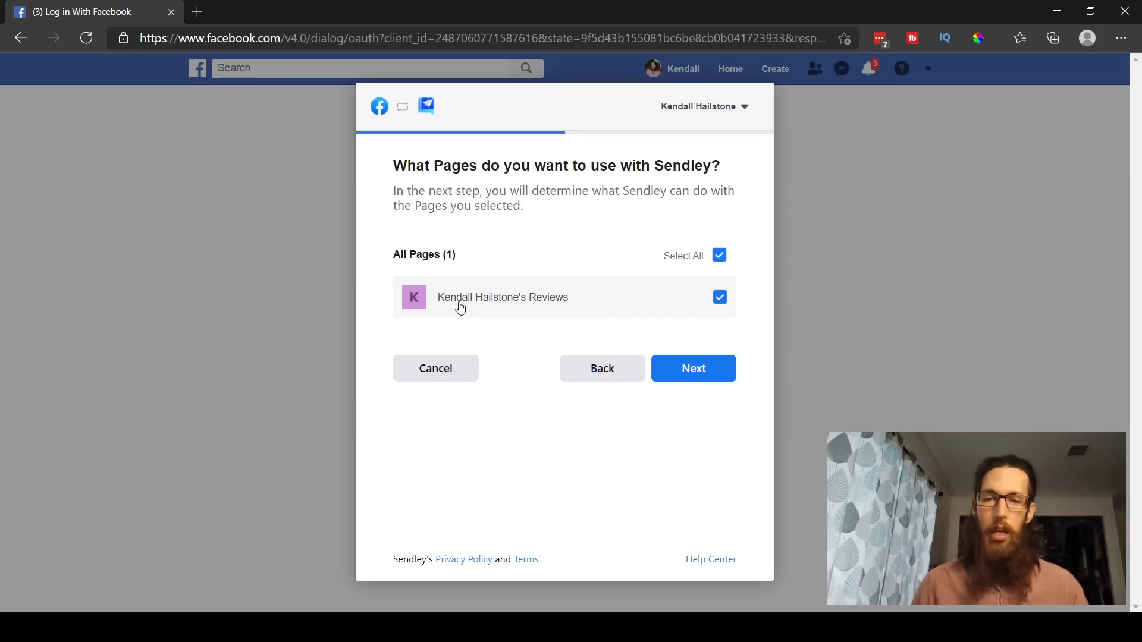
Keep the reviews page selected, grant all requested permissions and finish linking Sendley
click(459, 307)
click(584, 304)
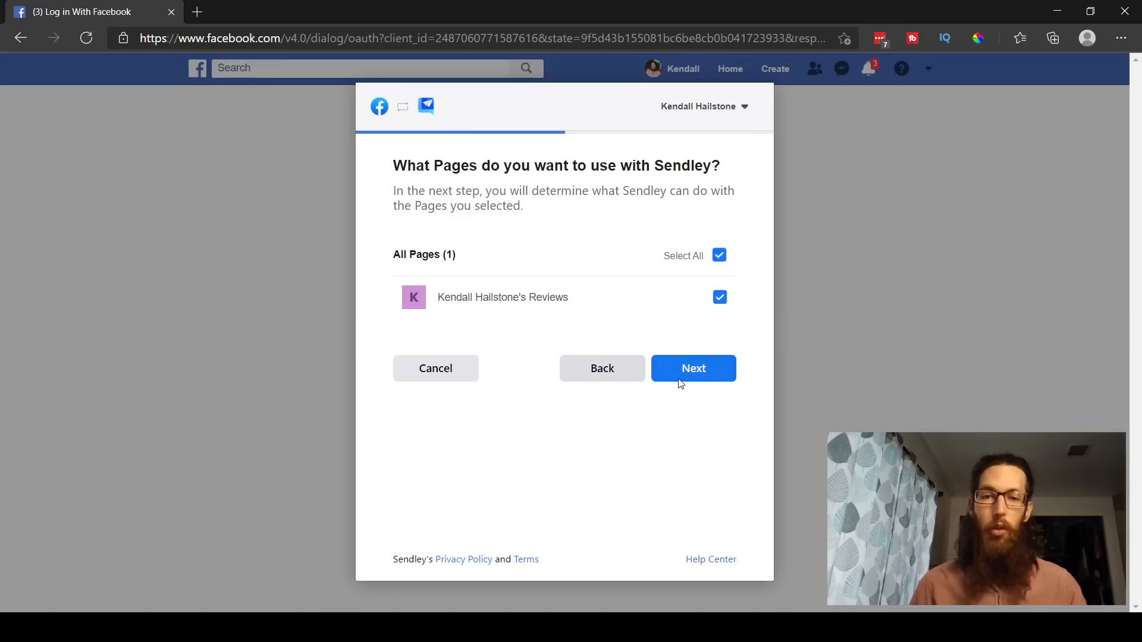
click(705, 370)
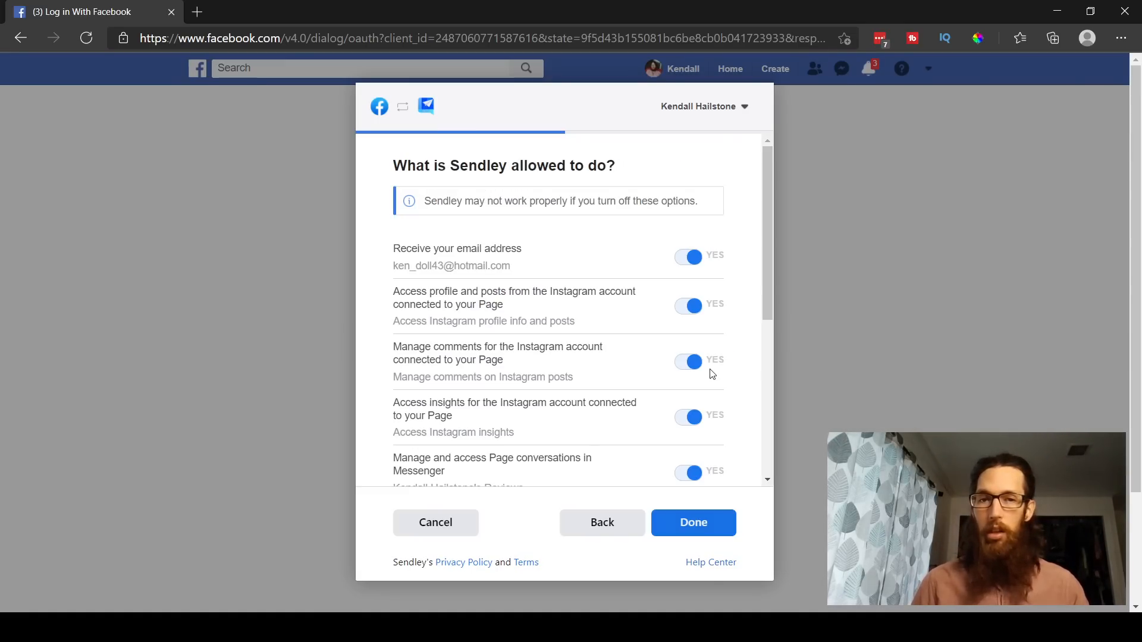
scroll(681, 340, down, 3)
scroll(680, 341, up, 3)
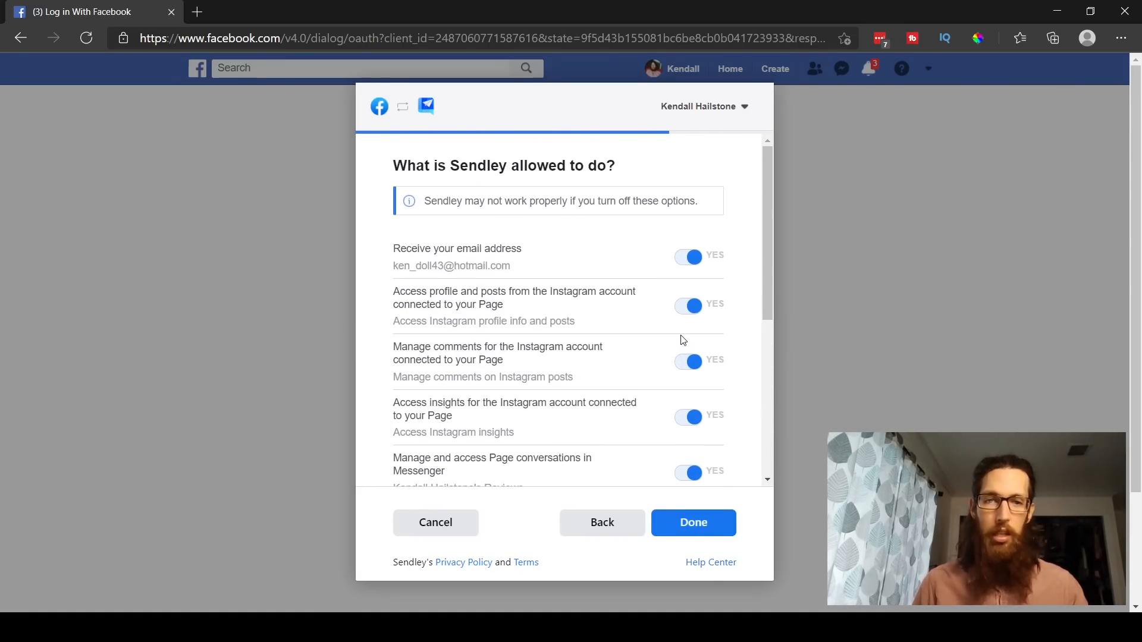
click(678, 529)
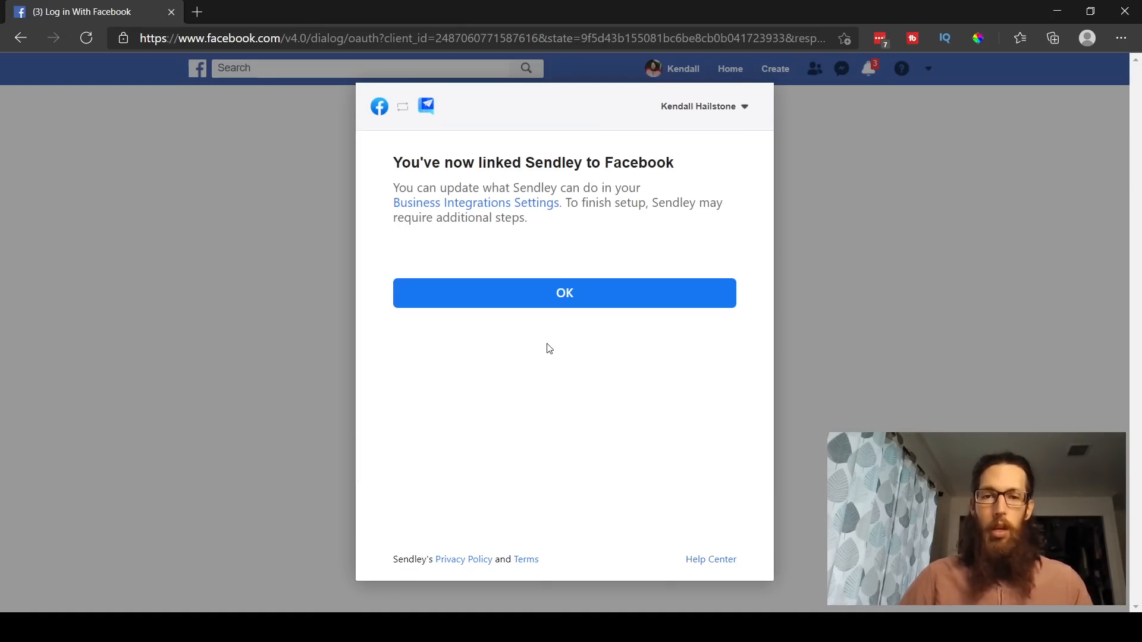
click(548, 298)
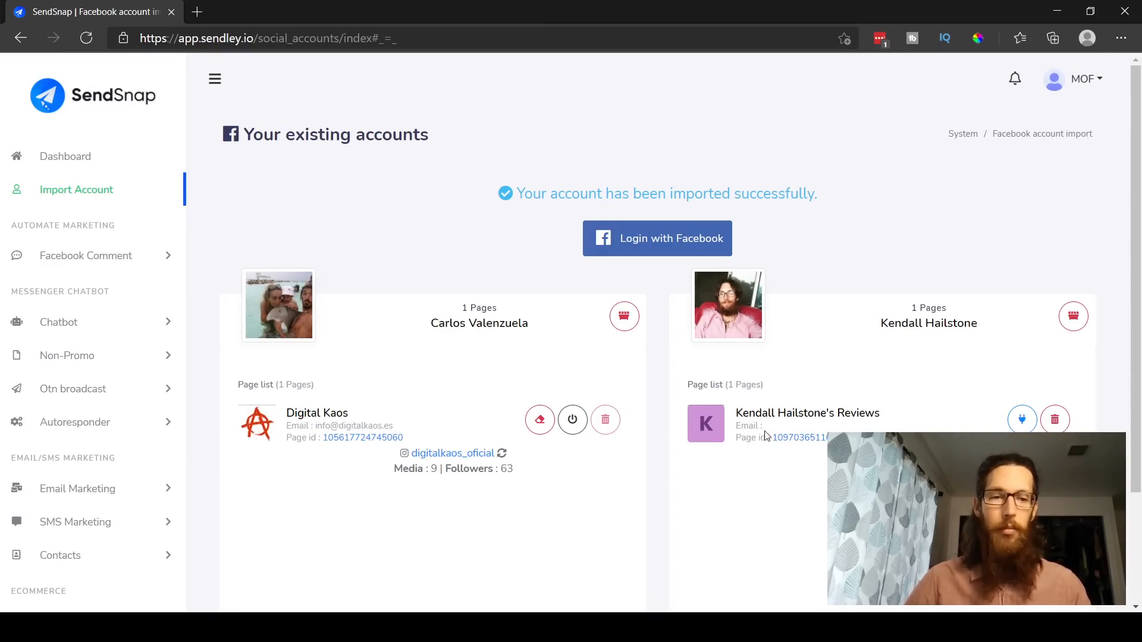
Enable the re-imported reviews page's bot connection and reveal the Facebook Comment automation options
click(1024, 421)
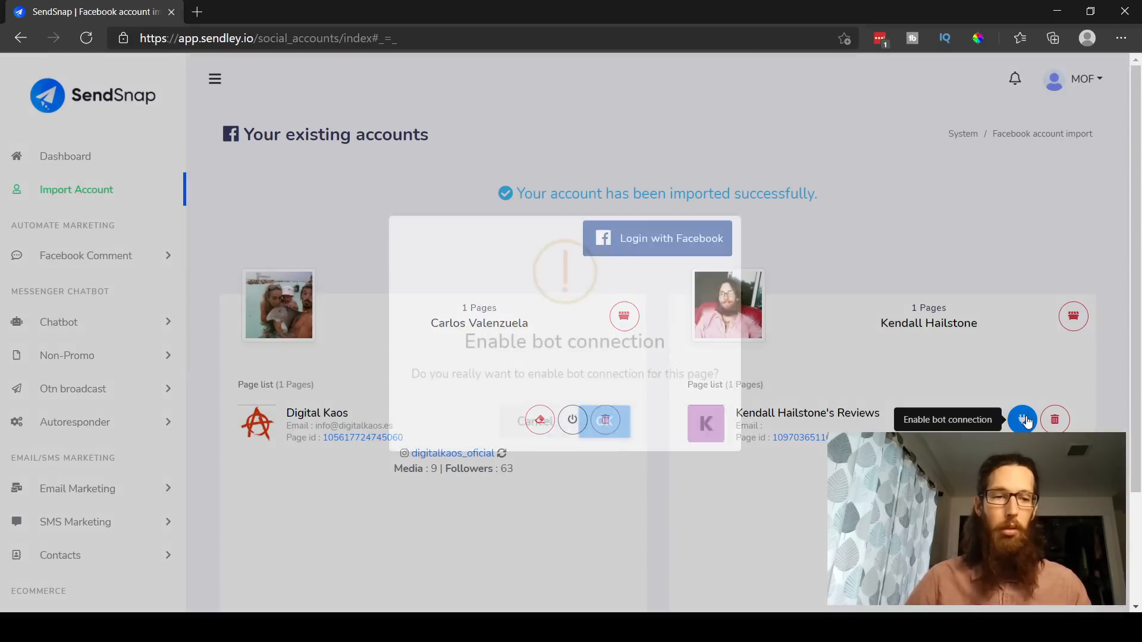
click(603, 421)
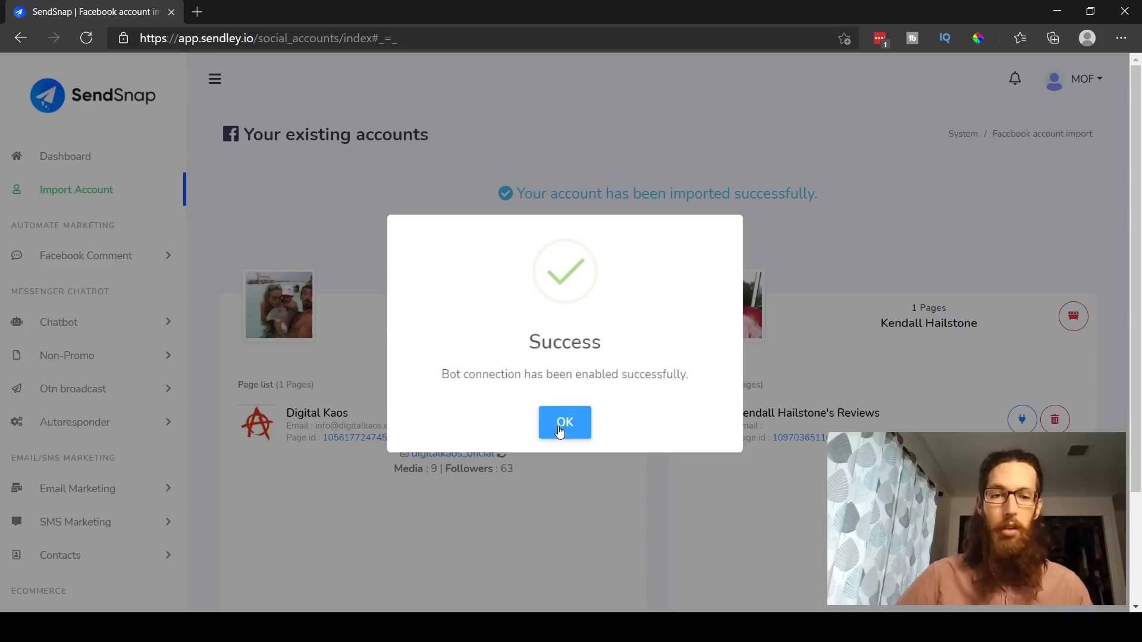
click(565, 422)
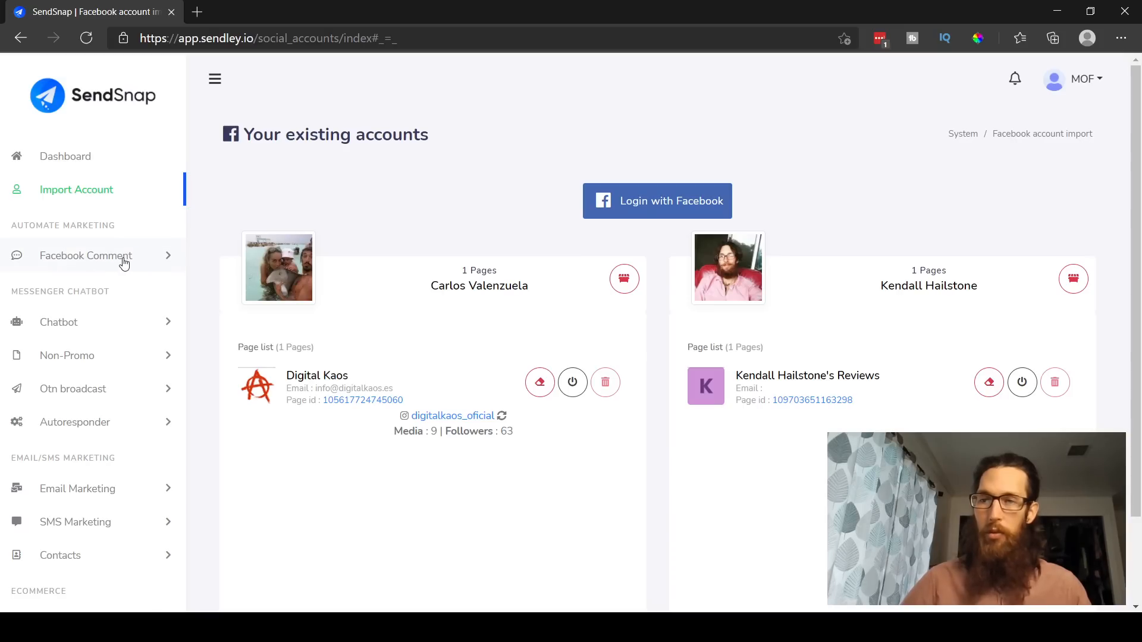
click(149, 263)
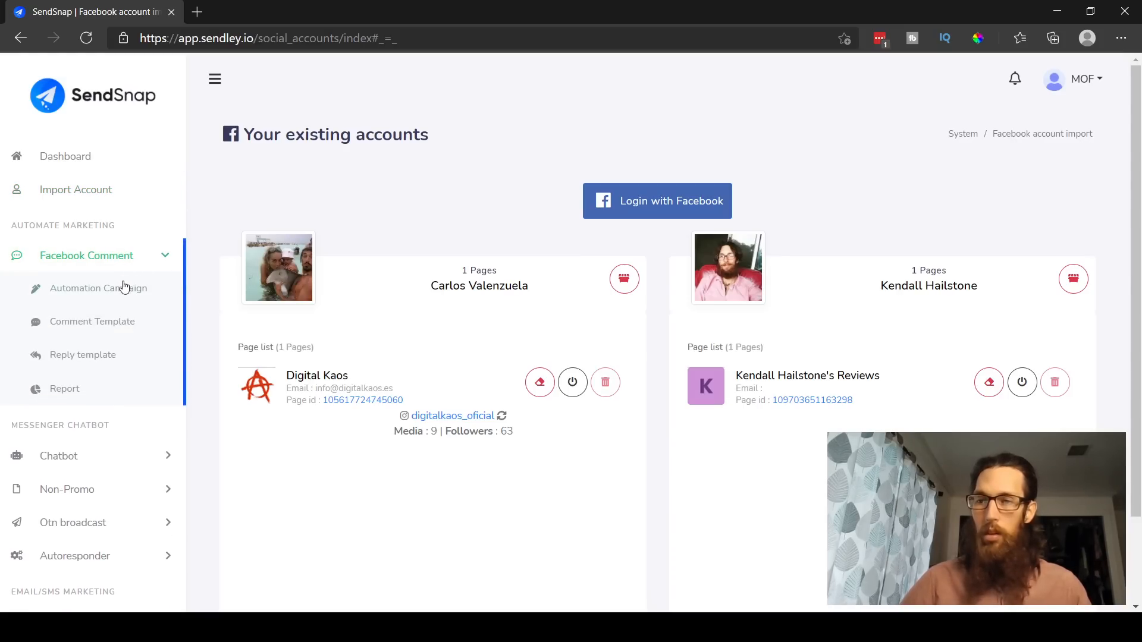
scroll(140, 257, down, 3)
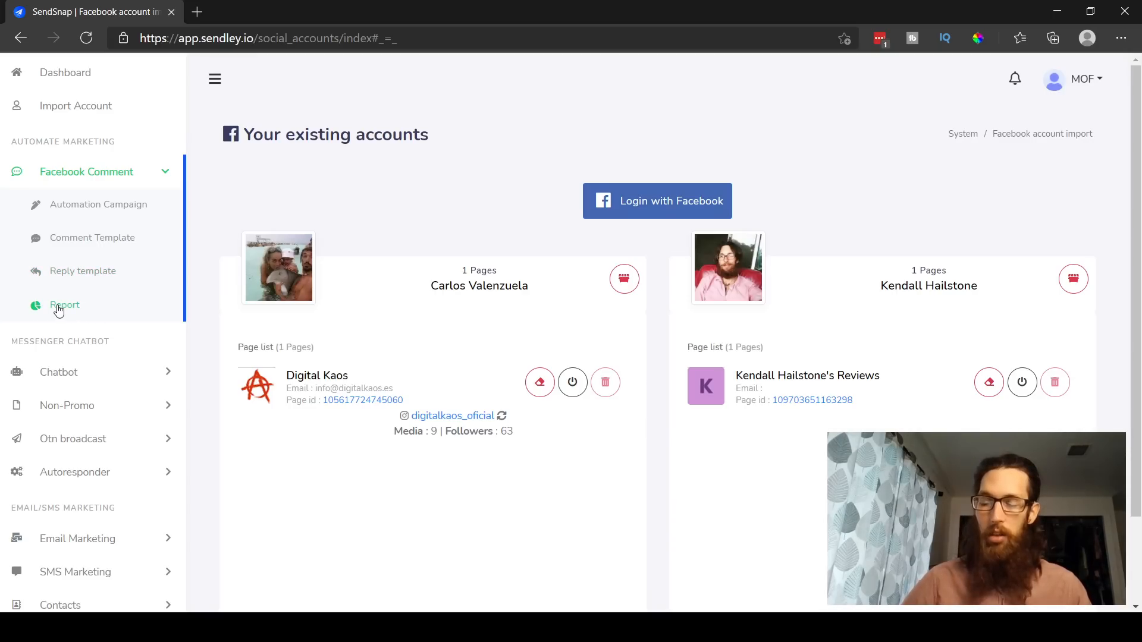
Go to the comment automation Create Campaign page and expand the labelled sidebar with Facebook Comment options
click(98, 204)
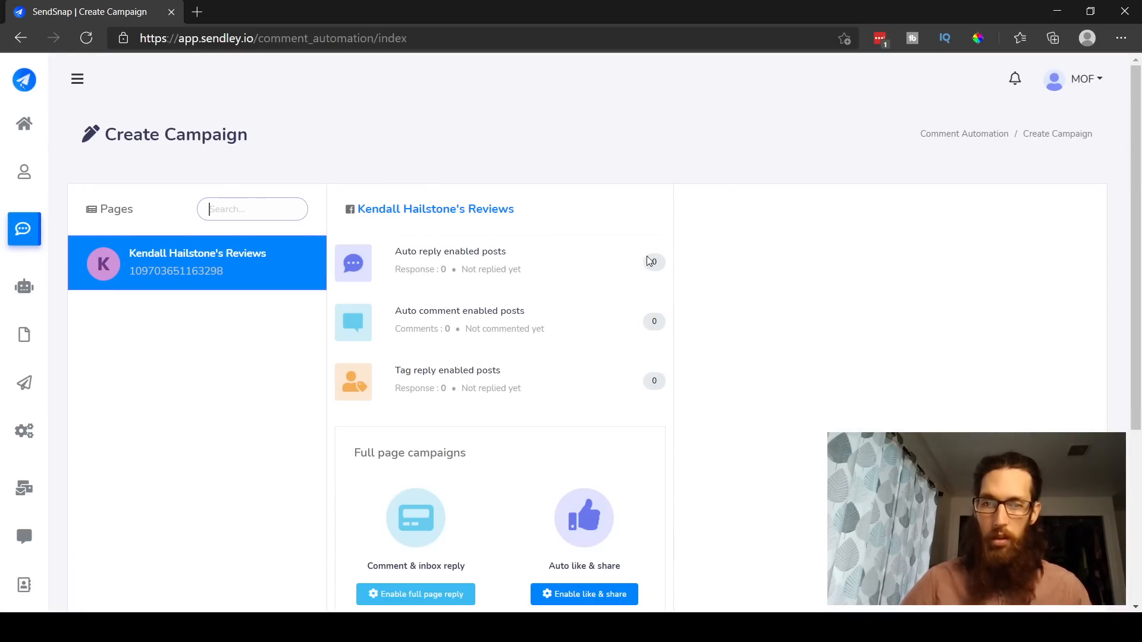
scroll(546, 325, down, 1)
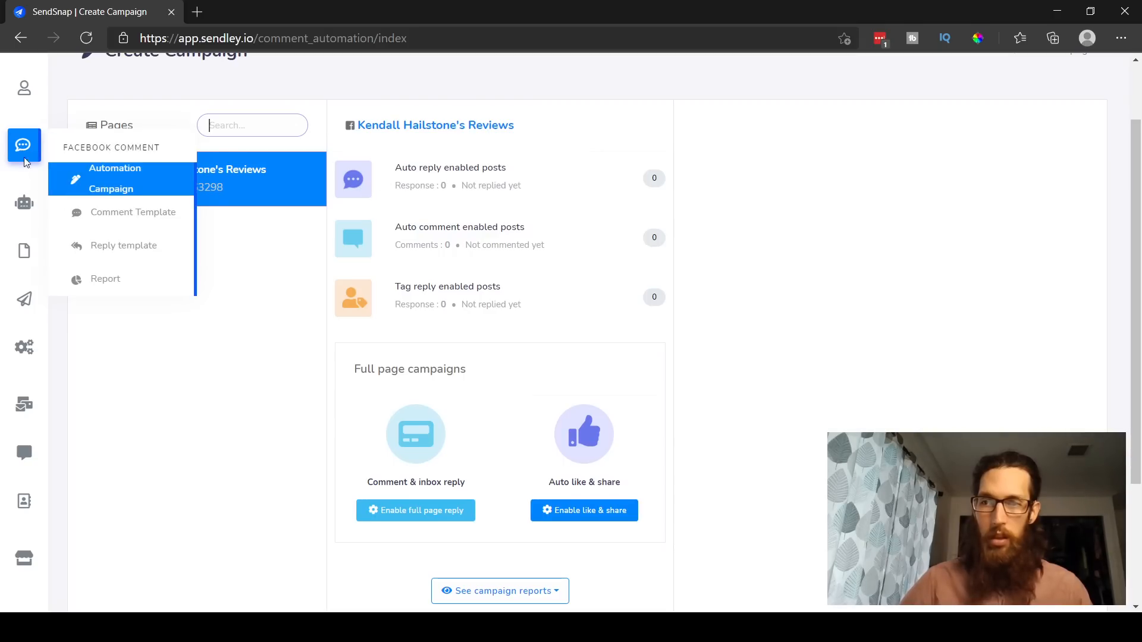
scroll(196, 211, up, 1)
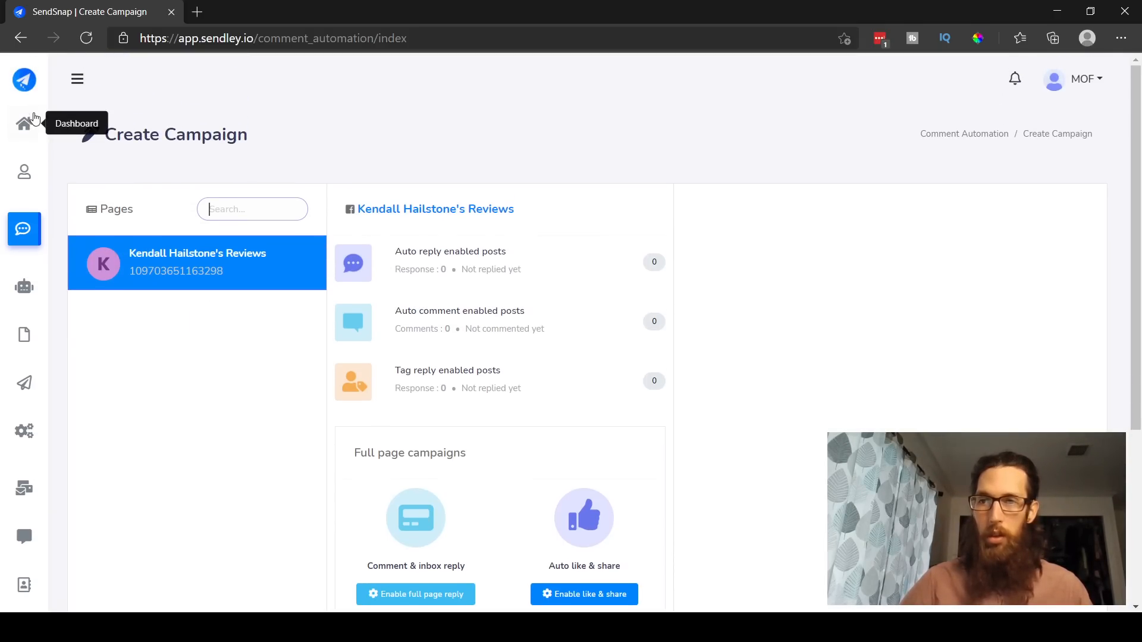
click(77, 82)
click(135, 259)
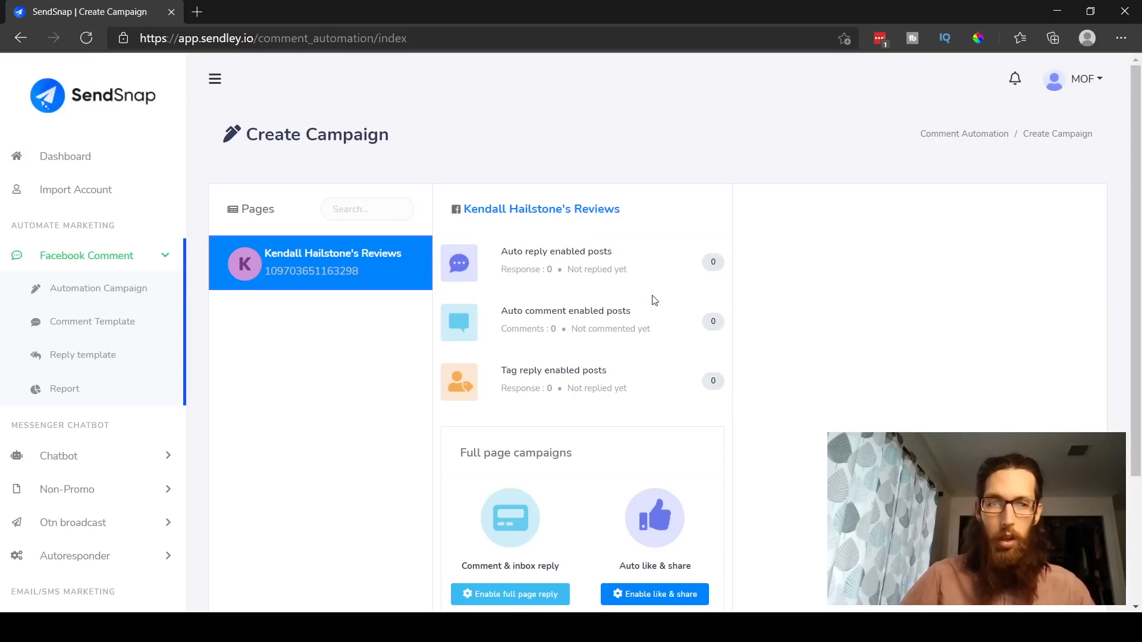
scroll(653, 300, down, 1)
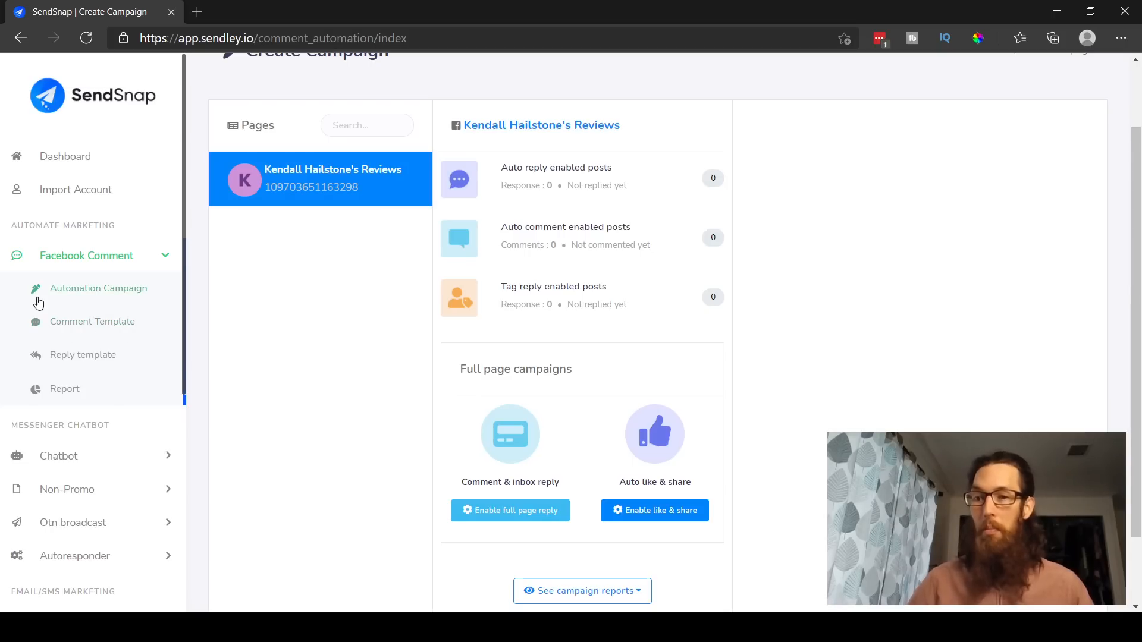
scroll(37, 129, down, 2)
scroll(103, 376, down, 2)
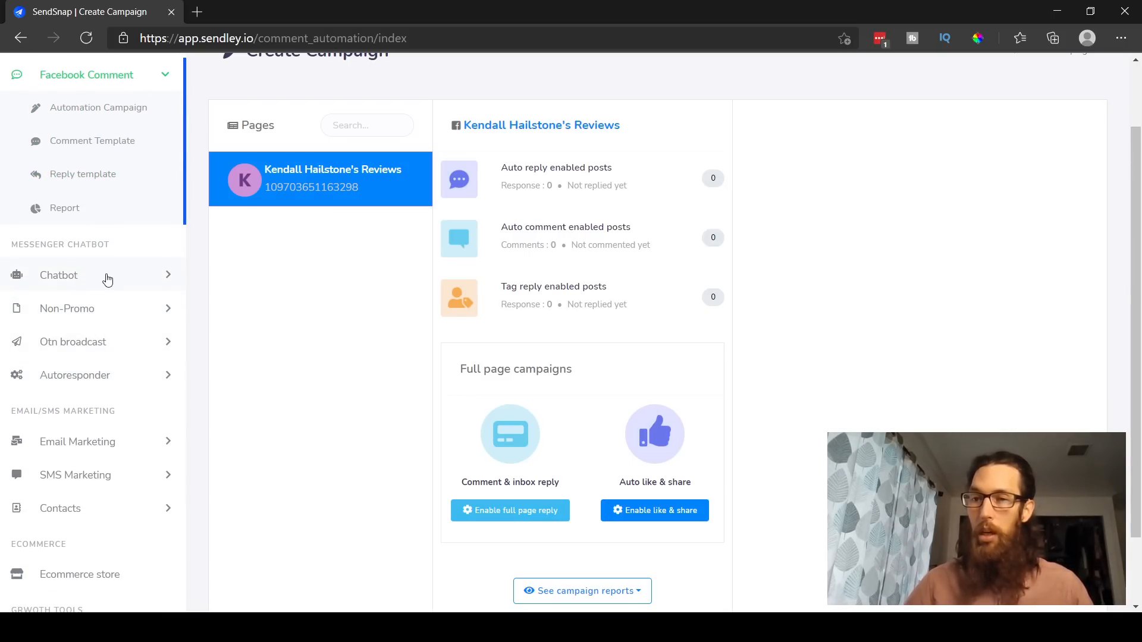
Open the Chatbot bot settings for the connected page and preview the available action button templates
click(154, 279)
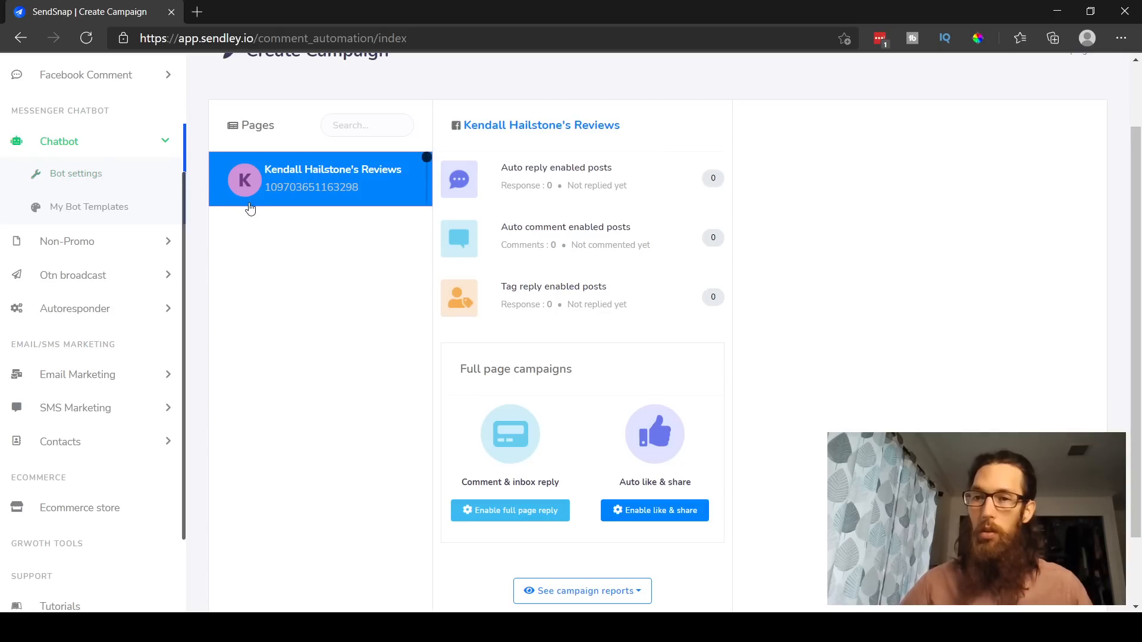
click(76, 174)
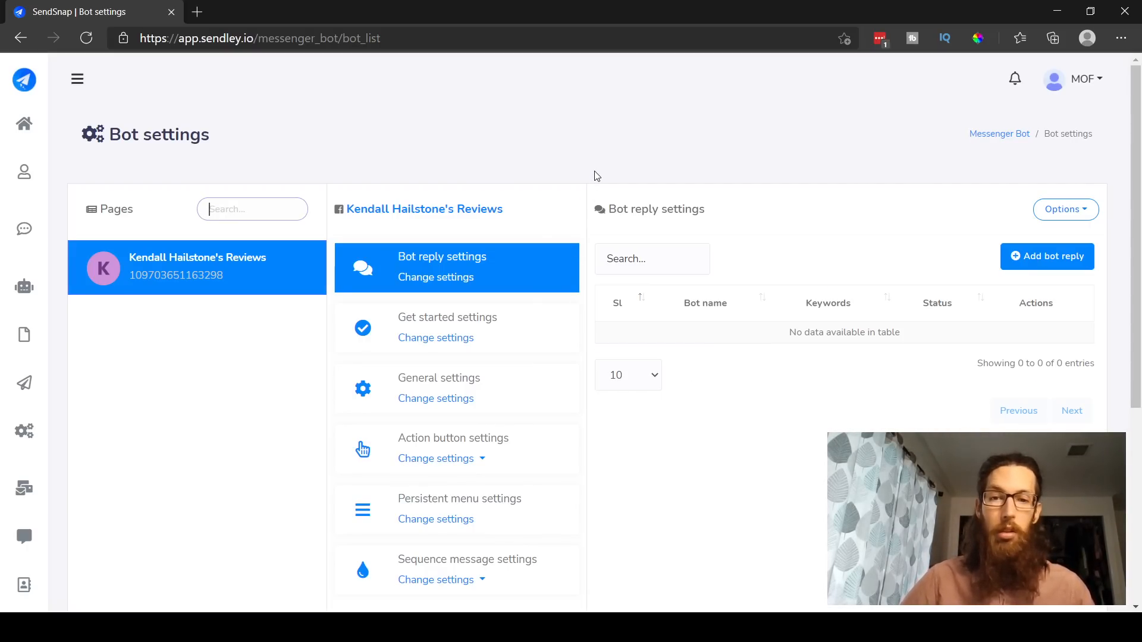
scroll(596, 173, down, 1)
scroll(589, 182, down, 2)
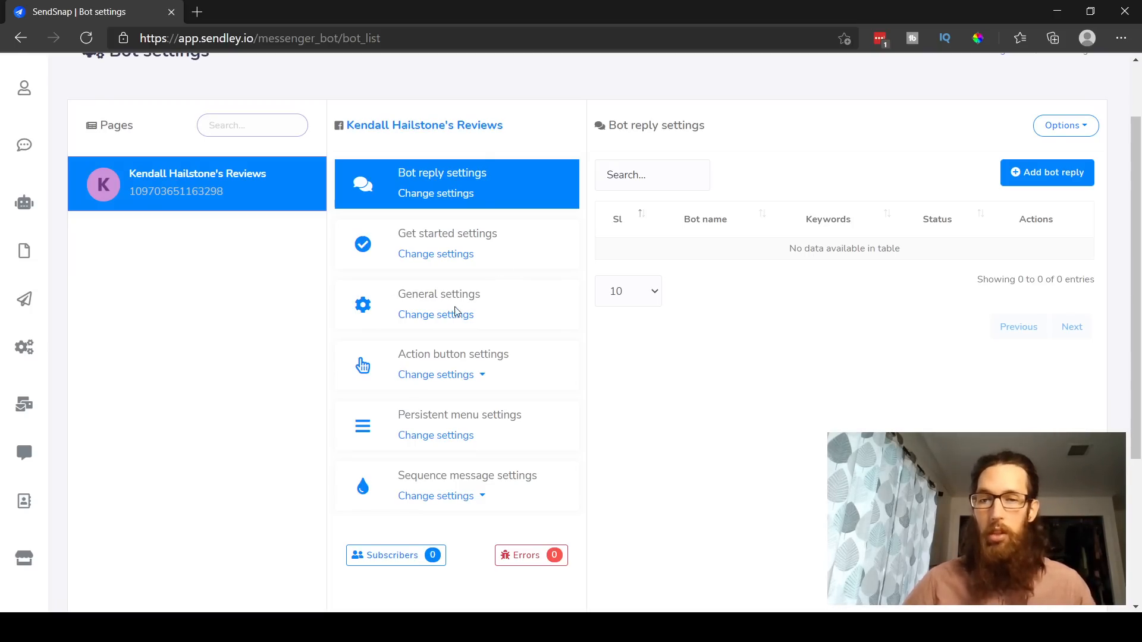
click(448, 375)
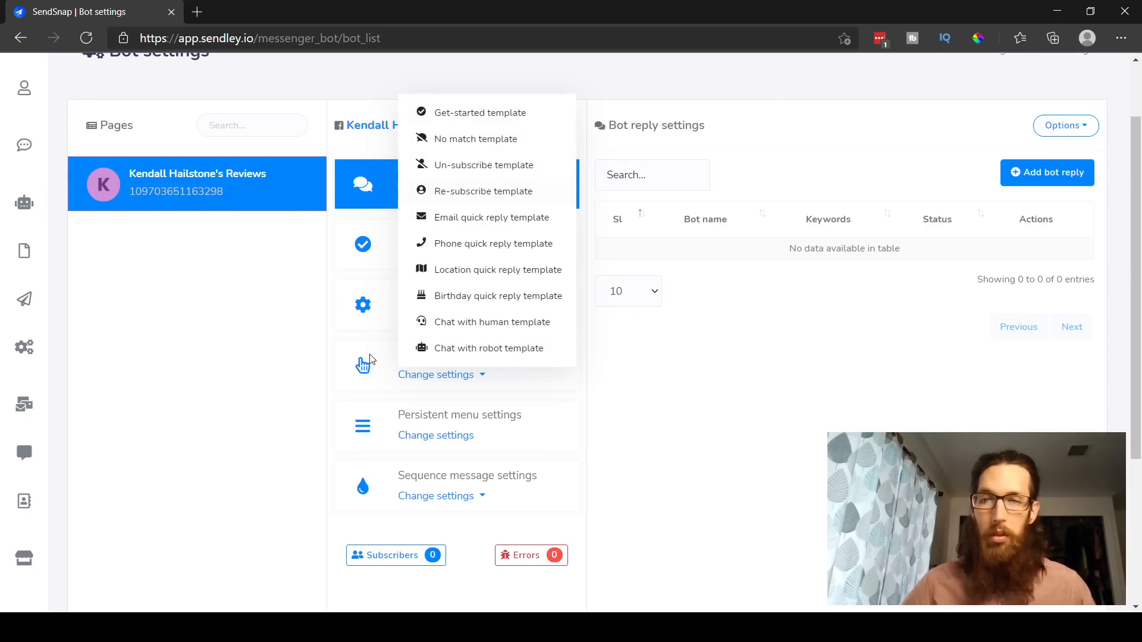
click(337, 379)
scroll(525, 383, down, 3)
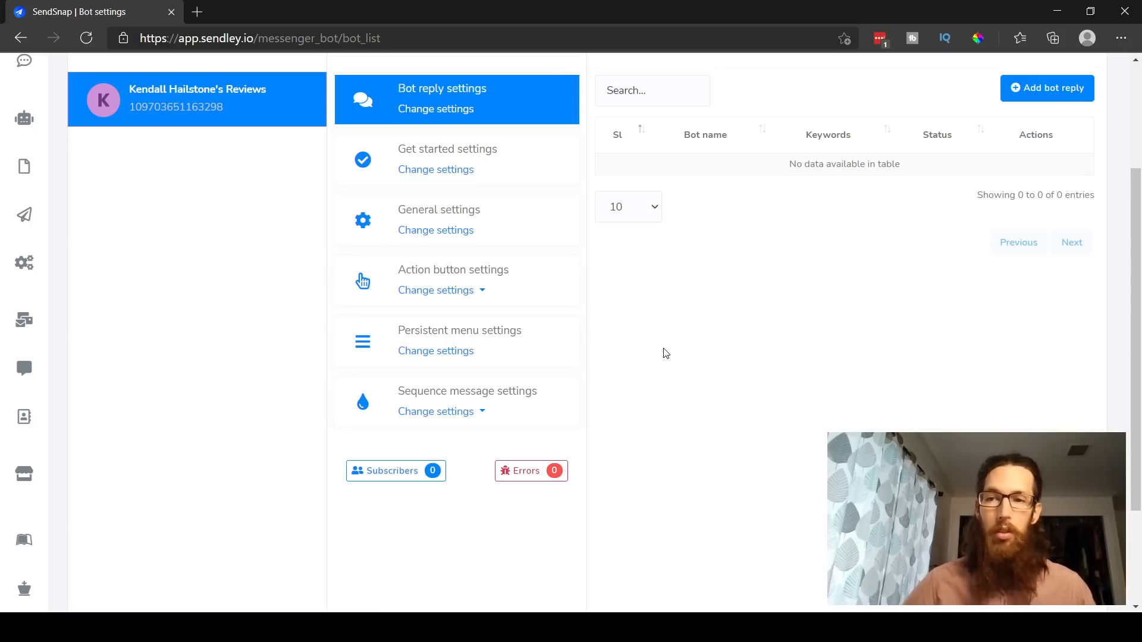
Switch to Persistent menu settings and start creating a new persistent menu, with the labelled sidebar shown
click(431, 350)
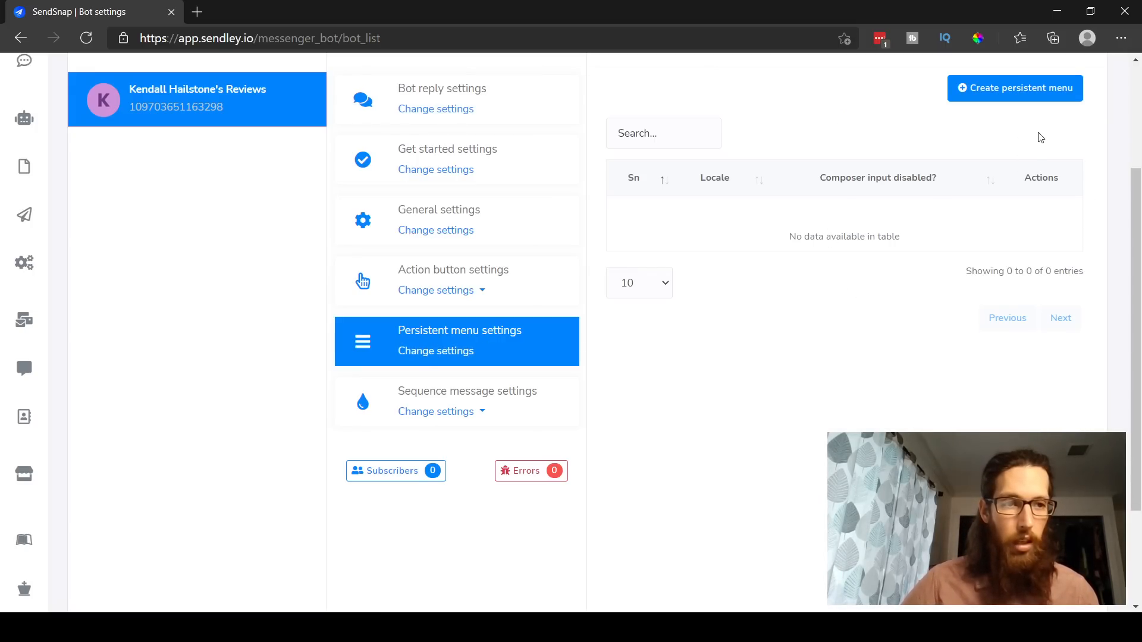
scroll(1038, 136, up, 2)
click(999, 179)
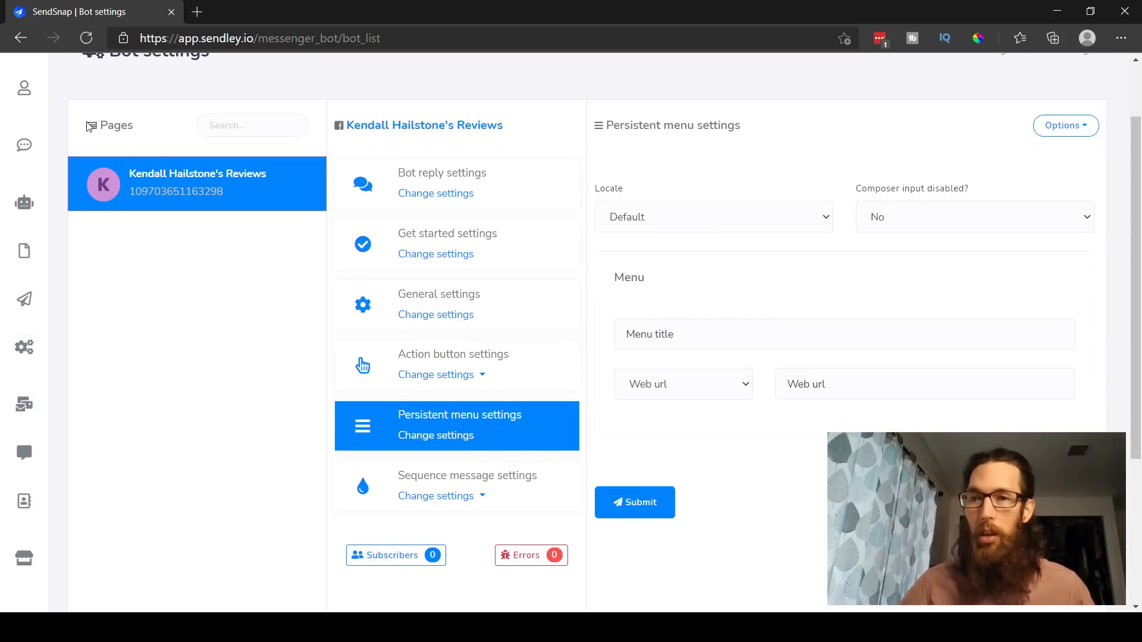
scroll(63, 267, up, 3)
click(78, 82)
scroll(27, 76, down, 3)
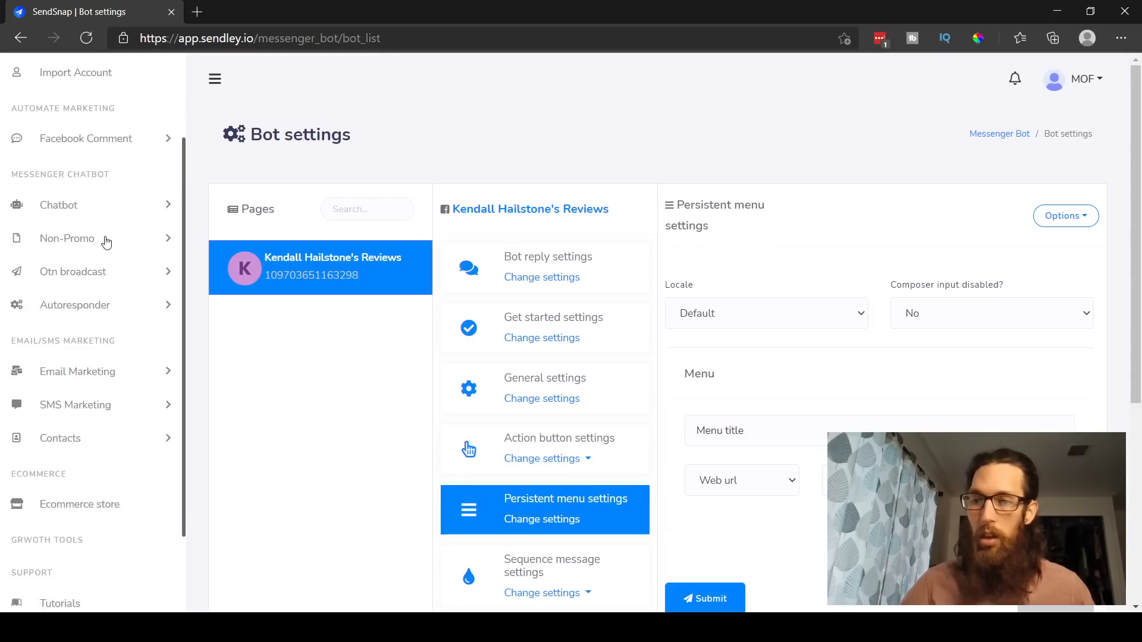
scroll(40, 85, down, 2)
scroll(107, 239, down, 2)
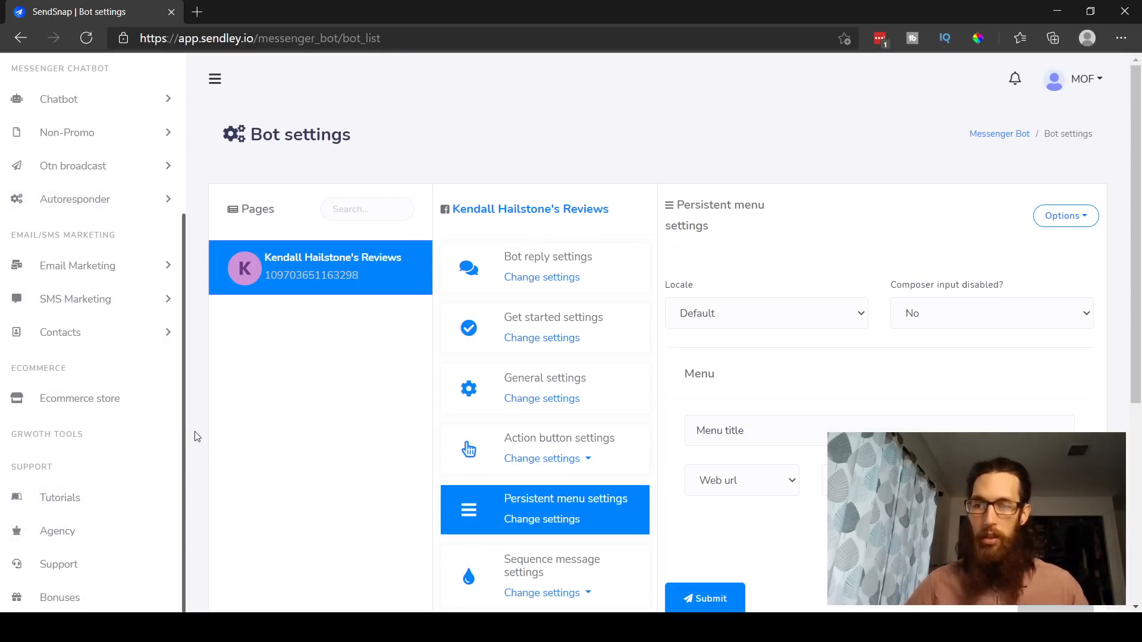
Browse the Tutorials page, then go to the Ecommerce store section
click(101, 502)
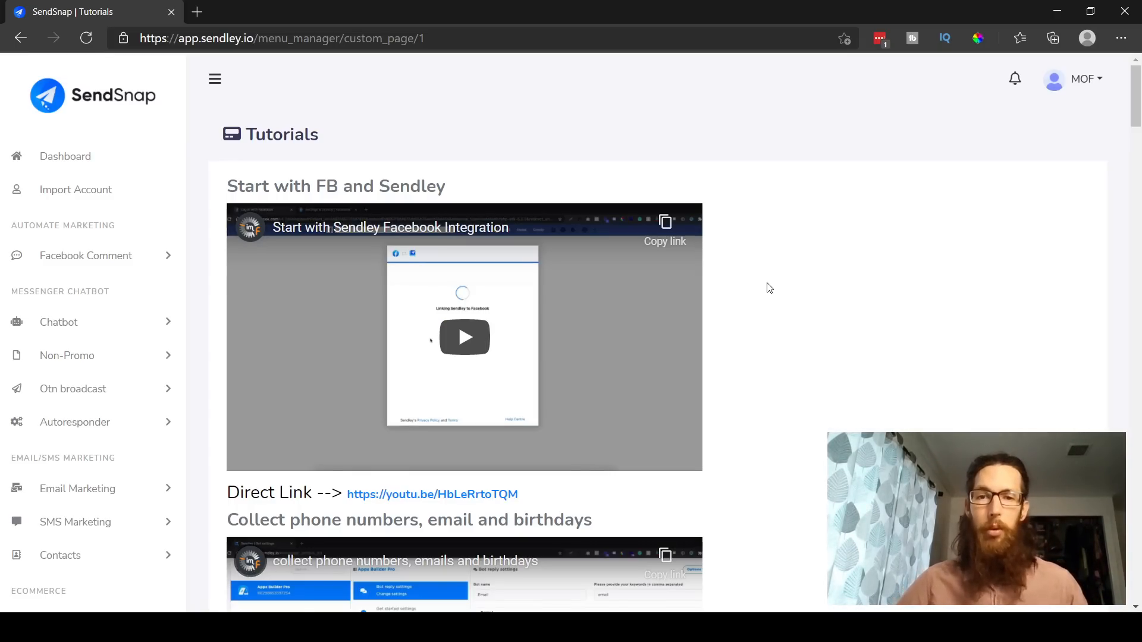
scroll(781, 308, down, 5)
scroll(784, 339, down, 5)
scroll(794, 357, down, 8)
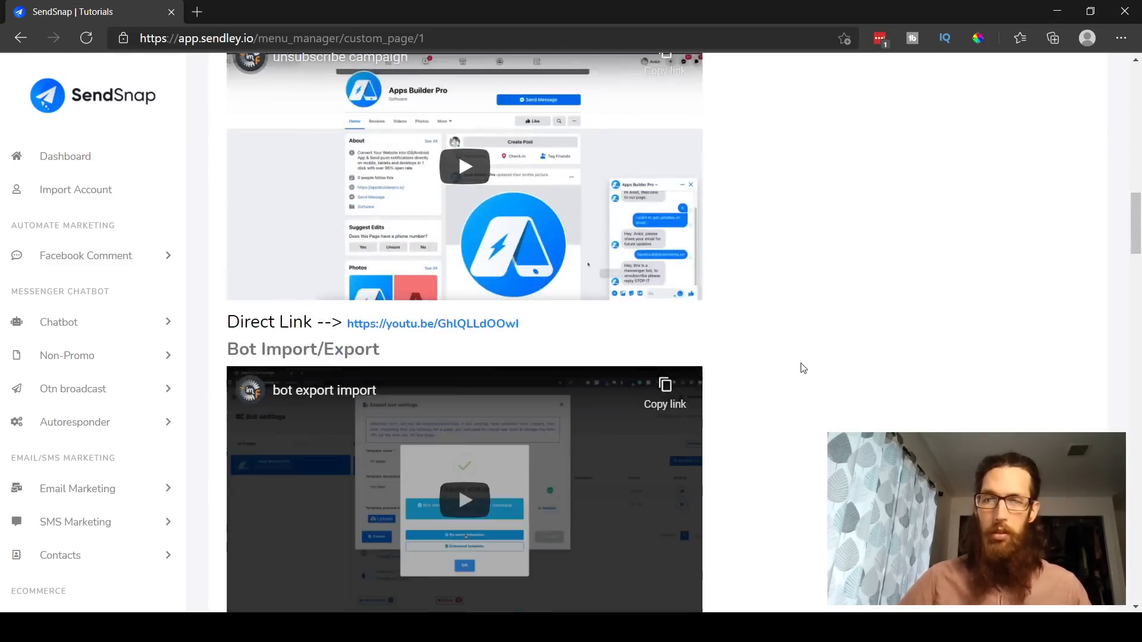
scroll(800, 368, down, 8)
scroll(799, 393, down, 8)
scroll(798, 401, down, 8)
scroll(797, 410, down, 8)
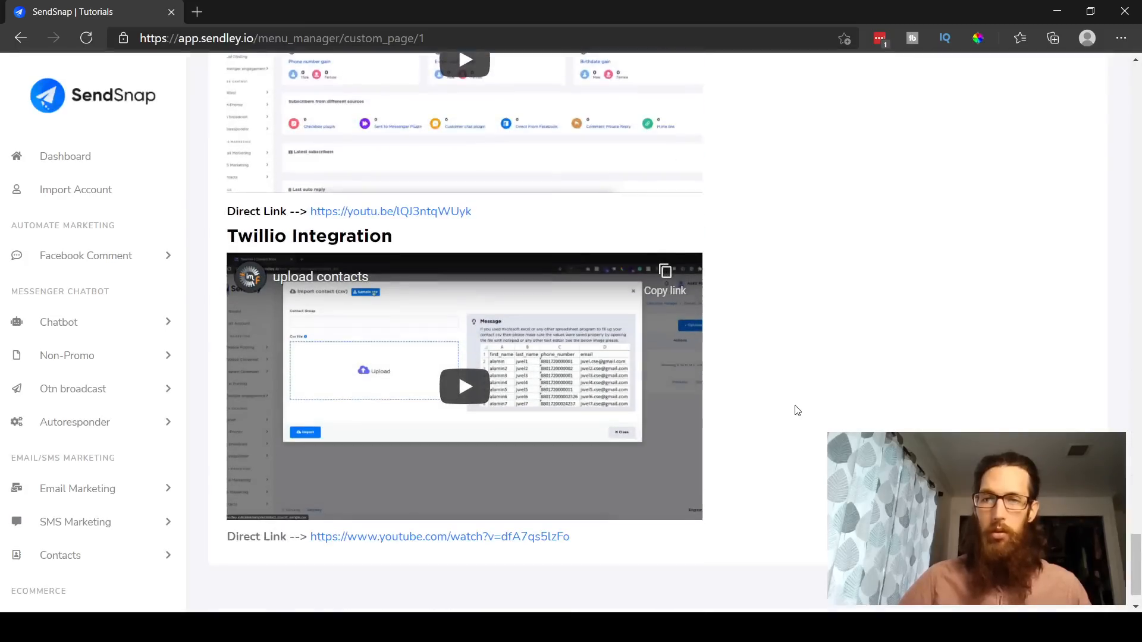
scroll(797, 411, up, 3)
scroll(796, 410, up, 2)
scroll(794, 419, down, 3)
scroll(785, 428, down, 3)
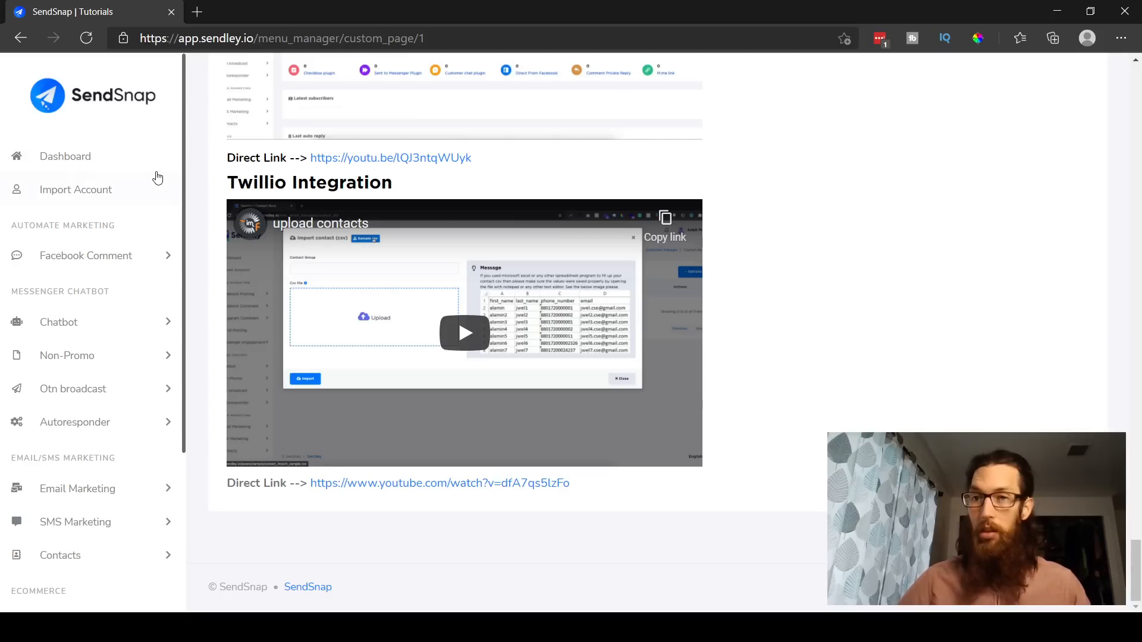
scroll(95, 521, down, 3)
scroll(95, 544, down, 2)
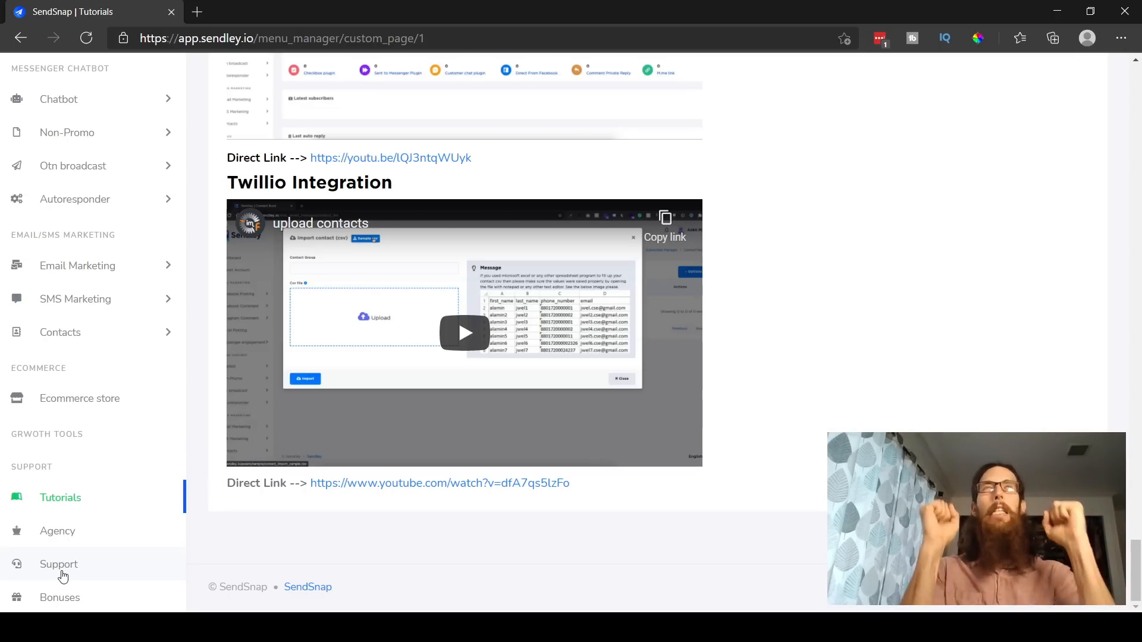
click(83, 401)
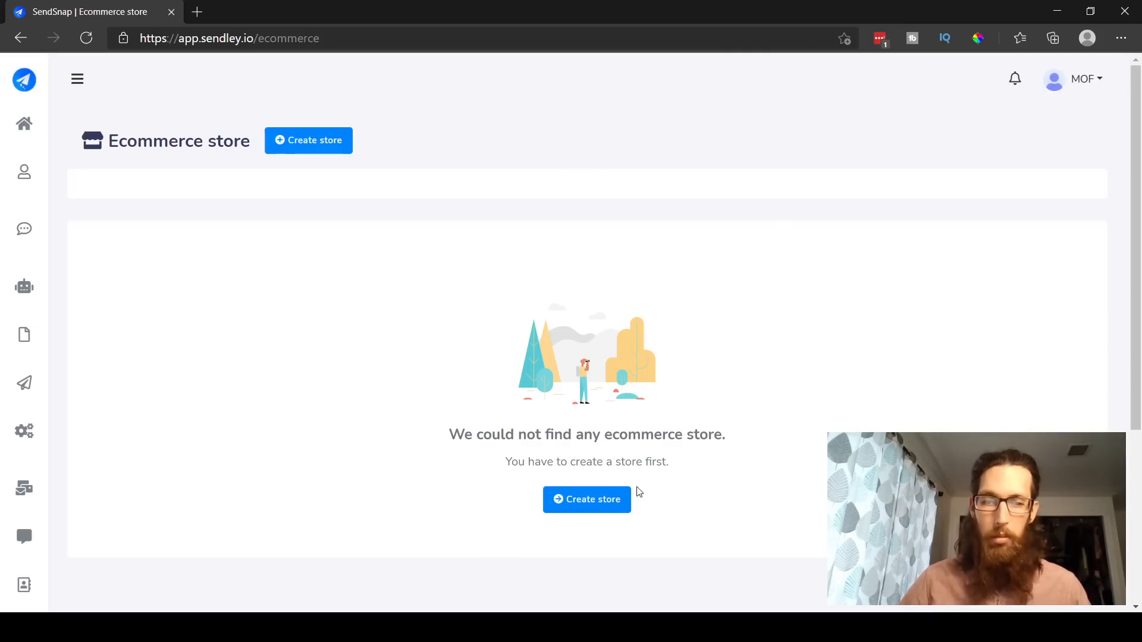
Expand the labelled sidebar and reveal the Non-Promo and Otn broadcast options
click(79, 77)
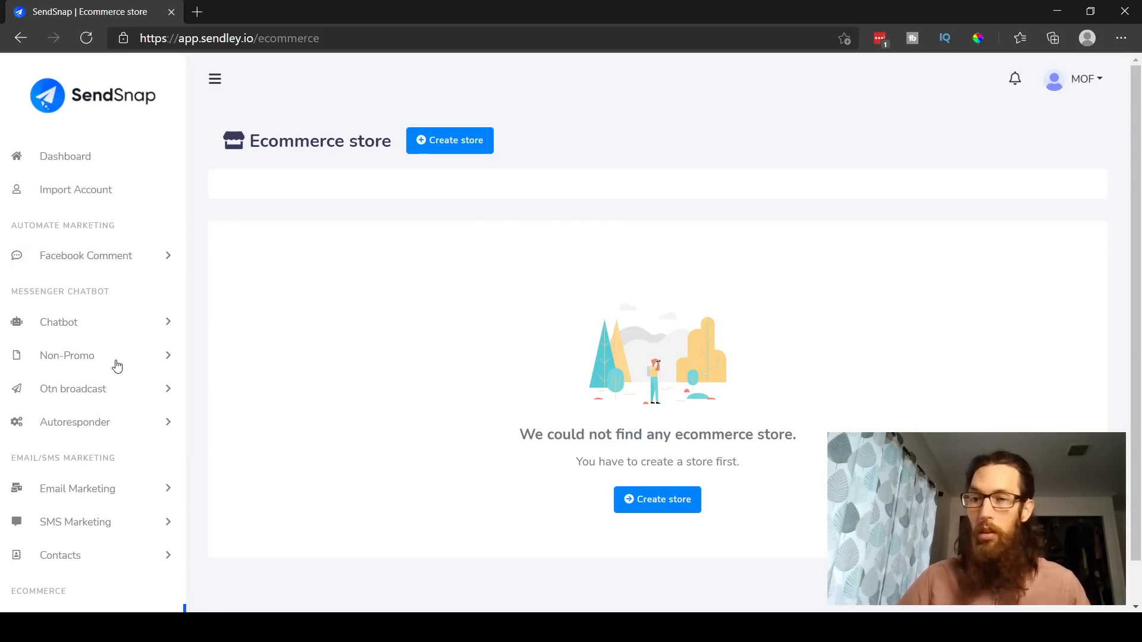
click(141, 360)
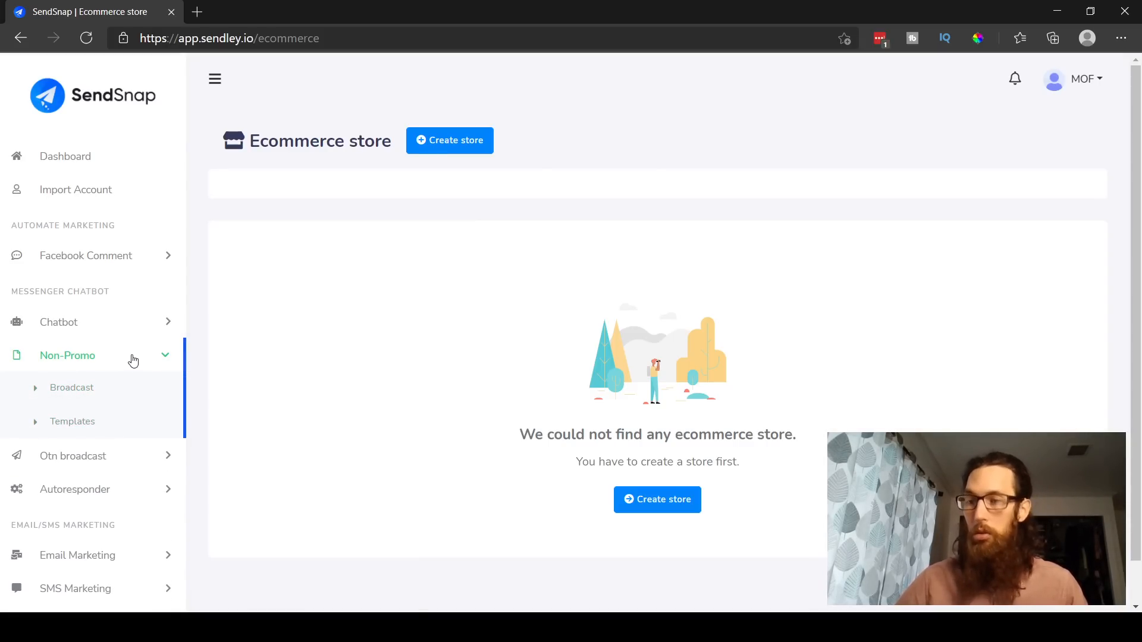
scroll(133, 361, down, 1)
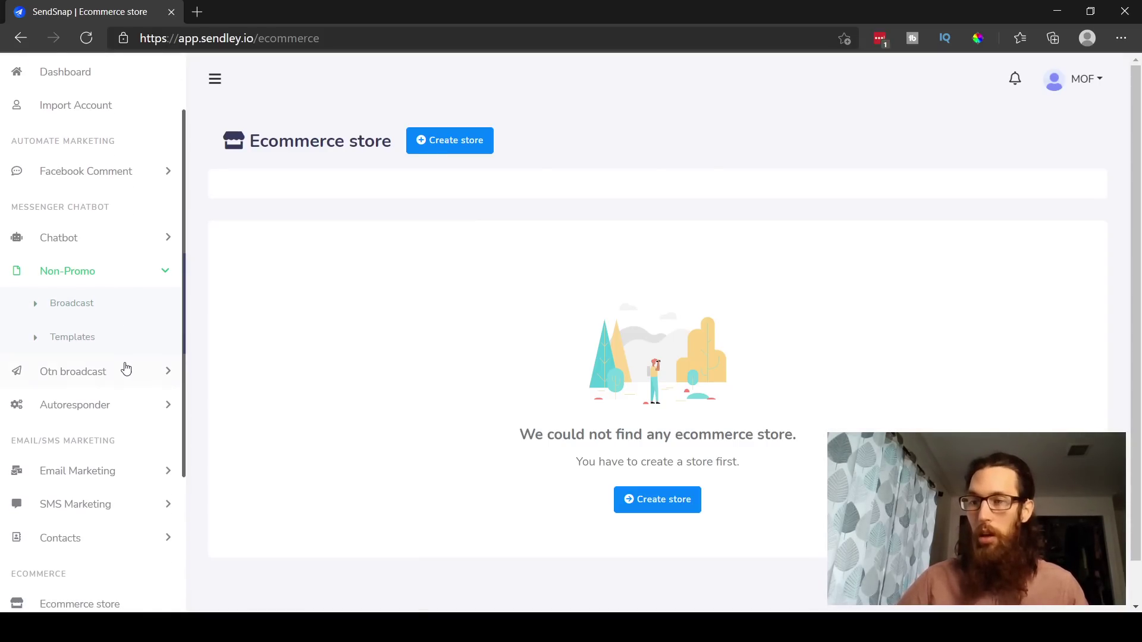
click(157, 375)
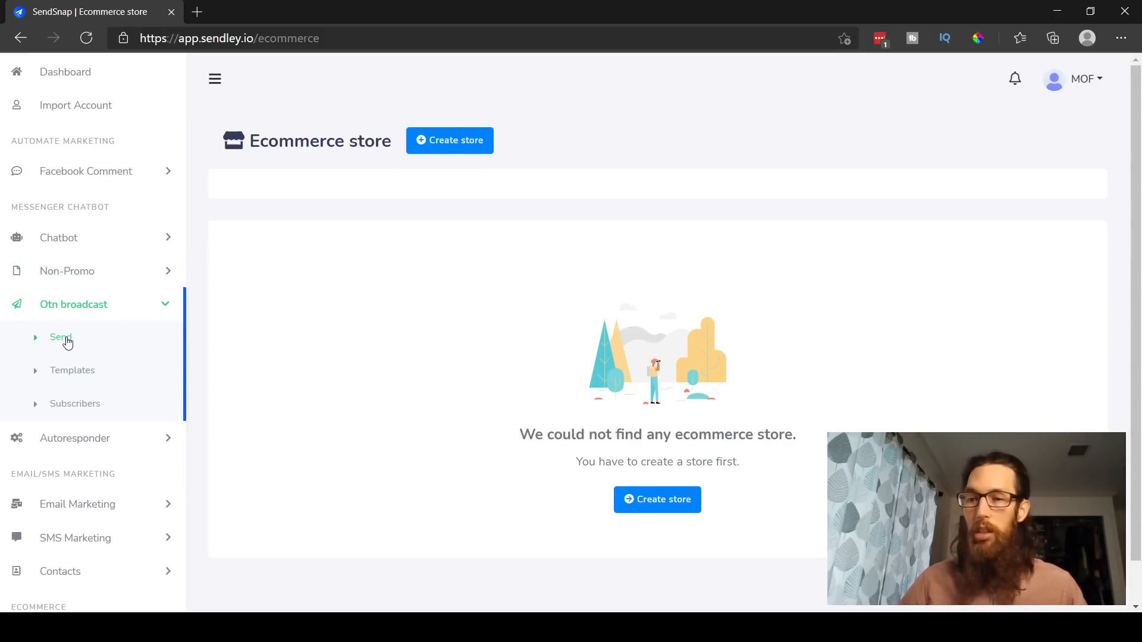
View the empty OTN subscriber broadcast list, peek at autoresponder integrations, then reveal the Email Marketing options
click(63, 339)
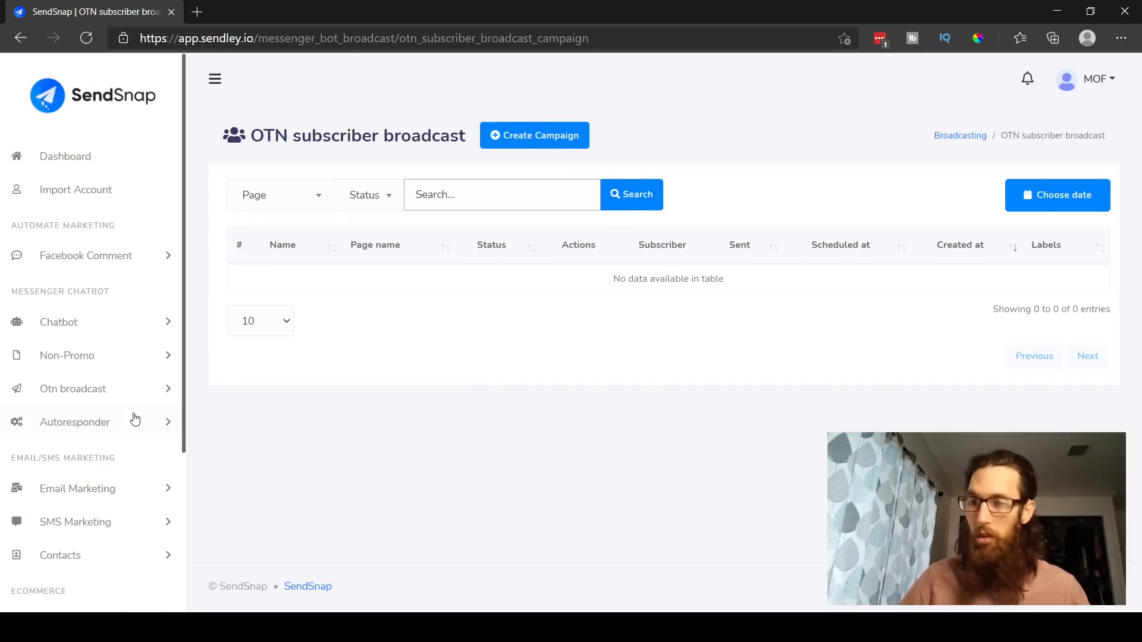
scroll(131, 422, down, 2)
scroll(132, 423, down, 1)
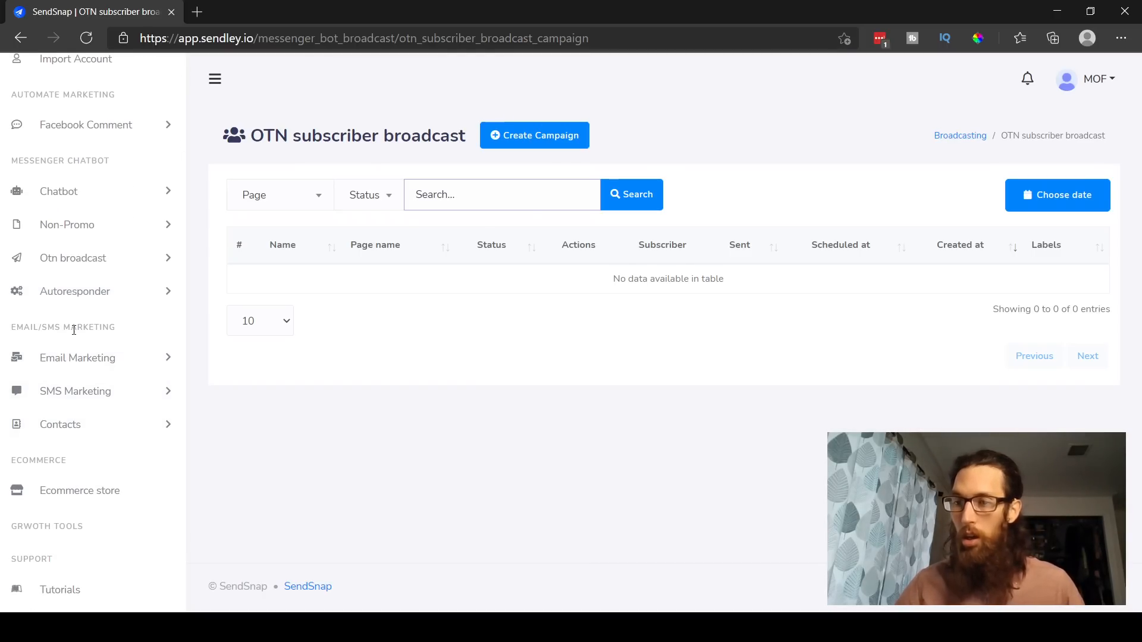
click(161, 290)
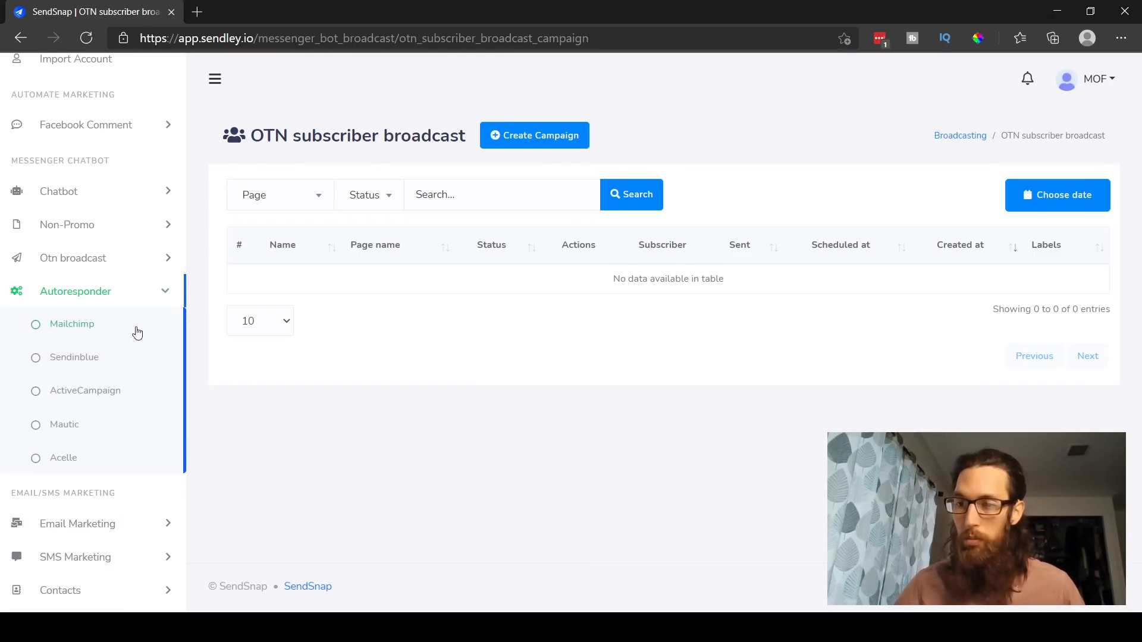
click(161, 291)
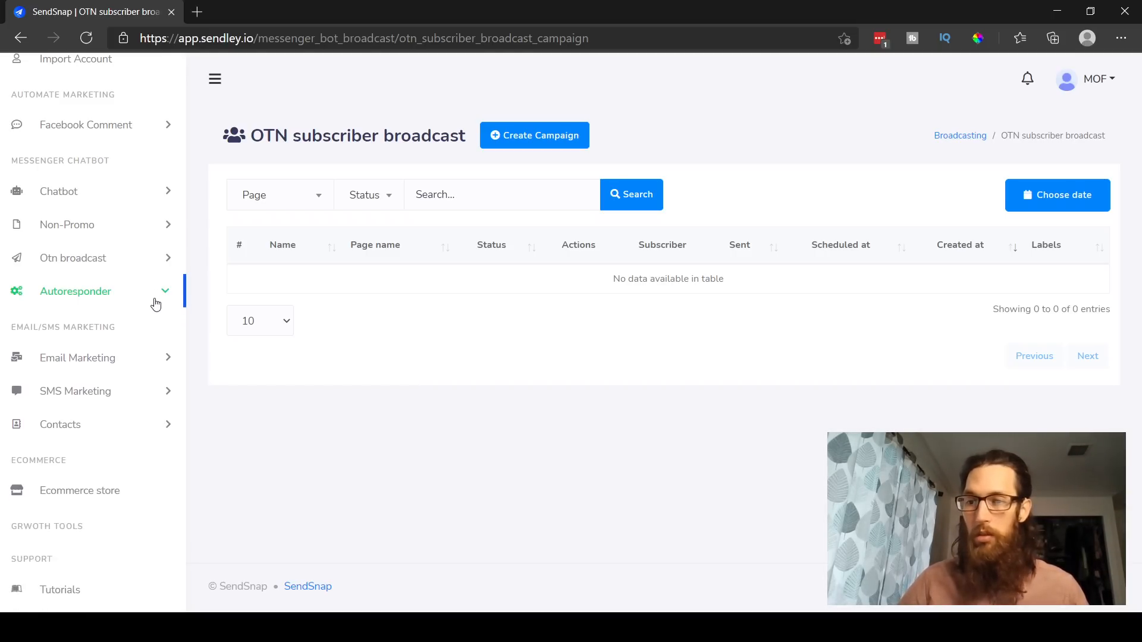
click(152, 190)
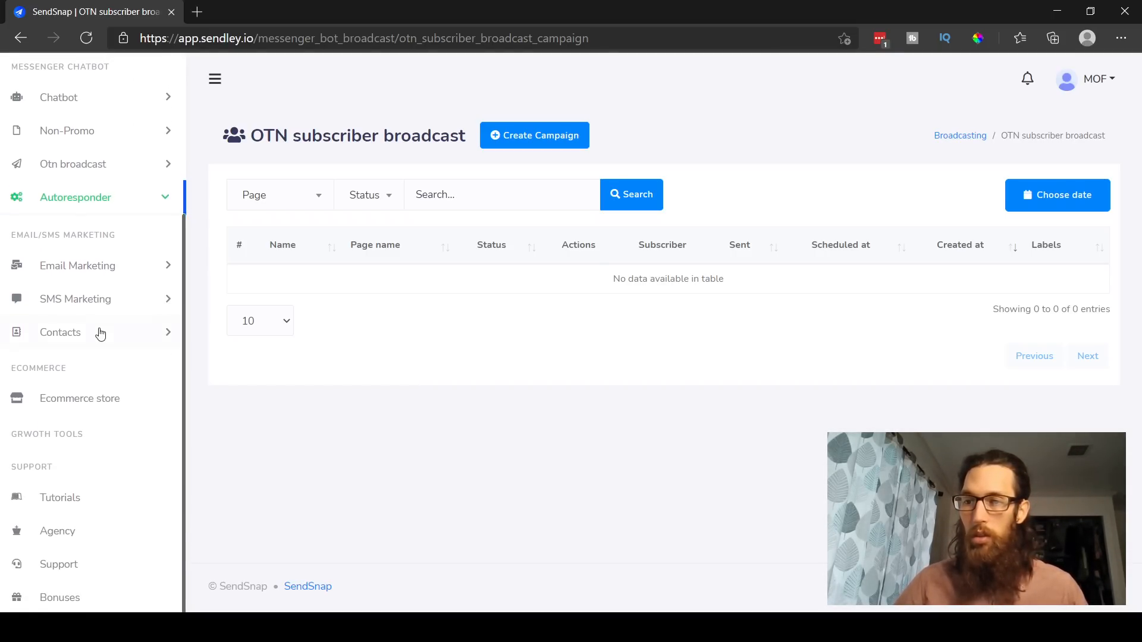
click(155, 419)
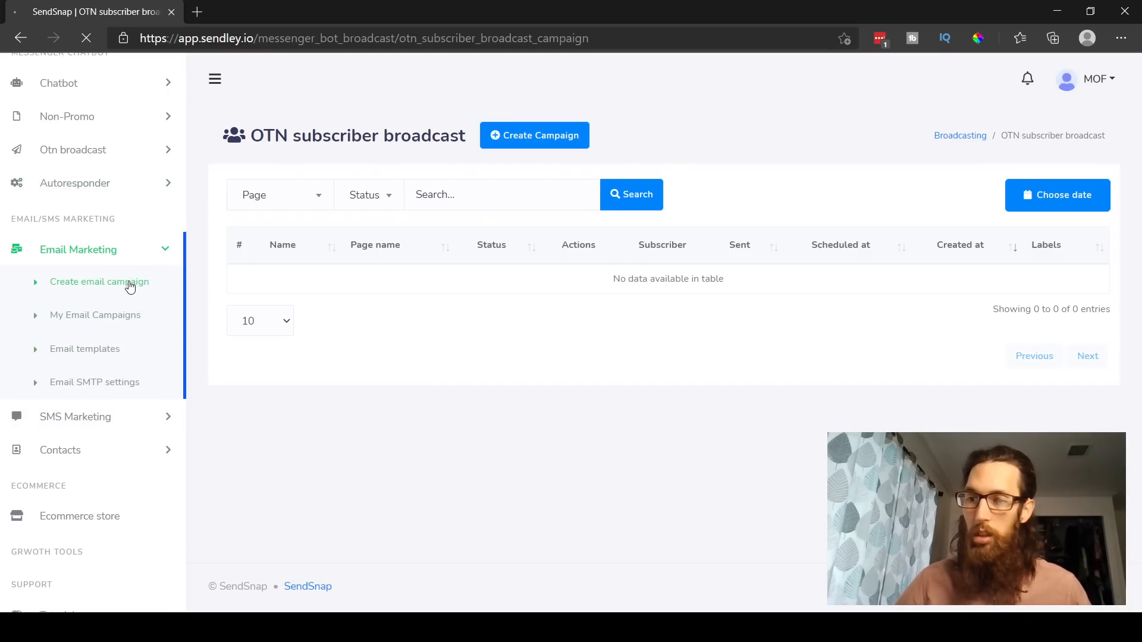
Start a new email campaign, peek at the drag-and-drop templates, and settle on the rich text editor
click(100, 281)
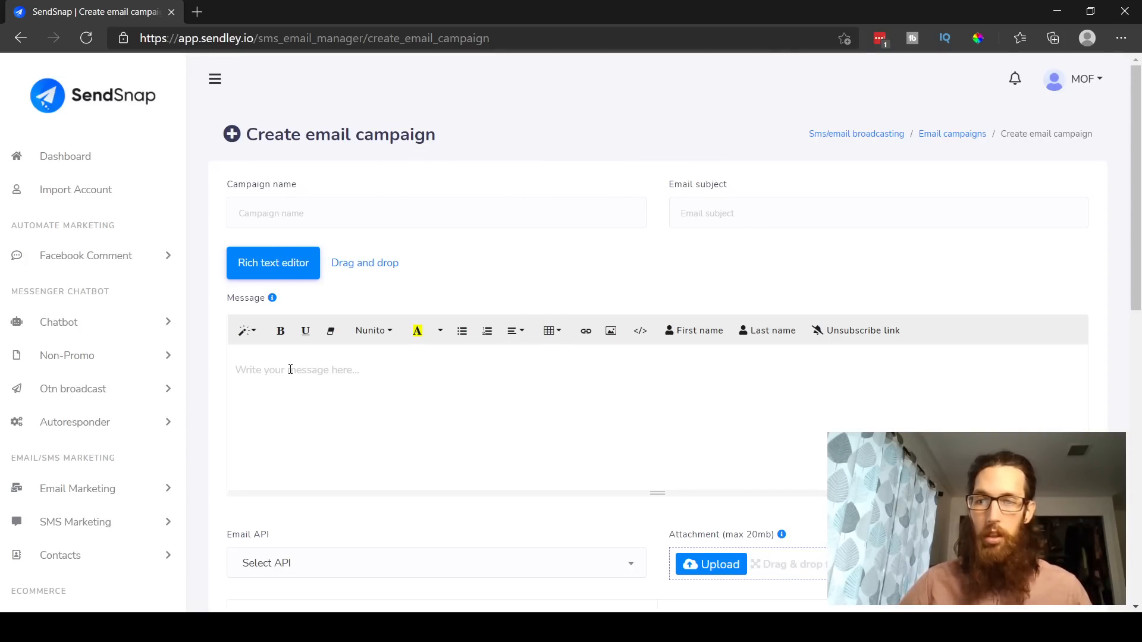
click(364, 262)
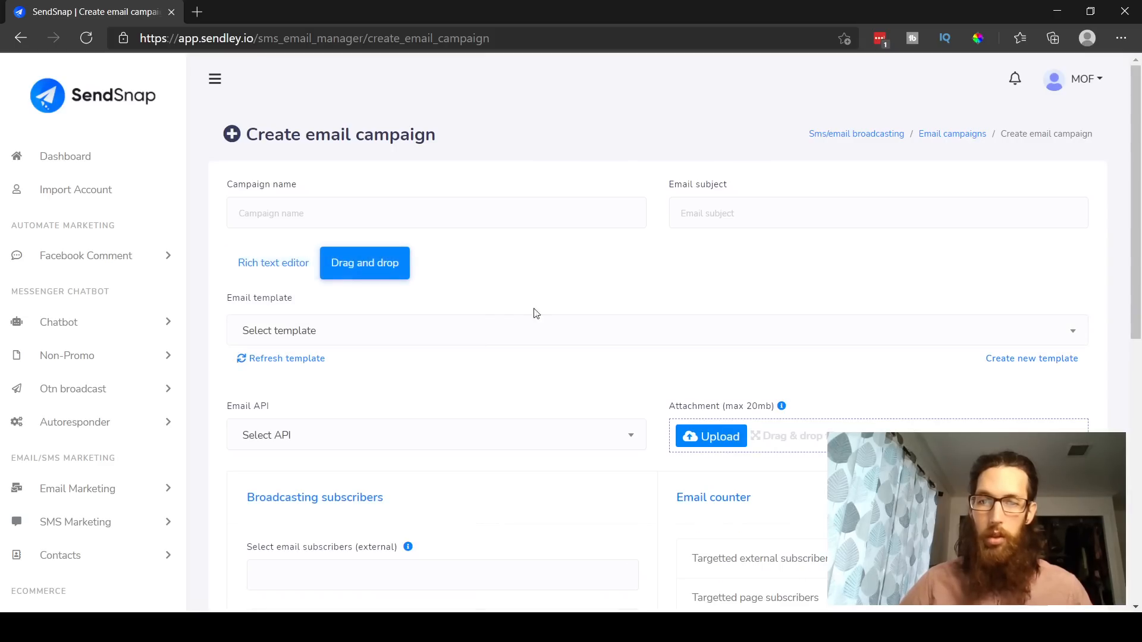
click(1048, 332)
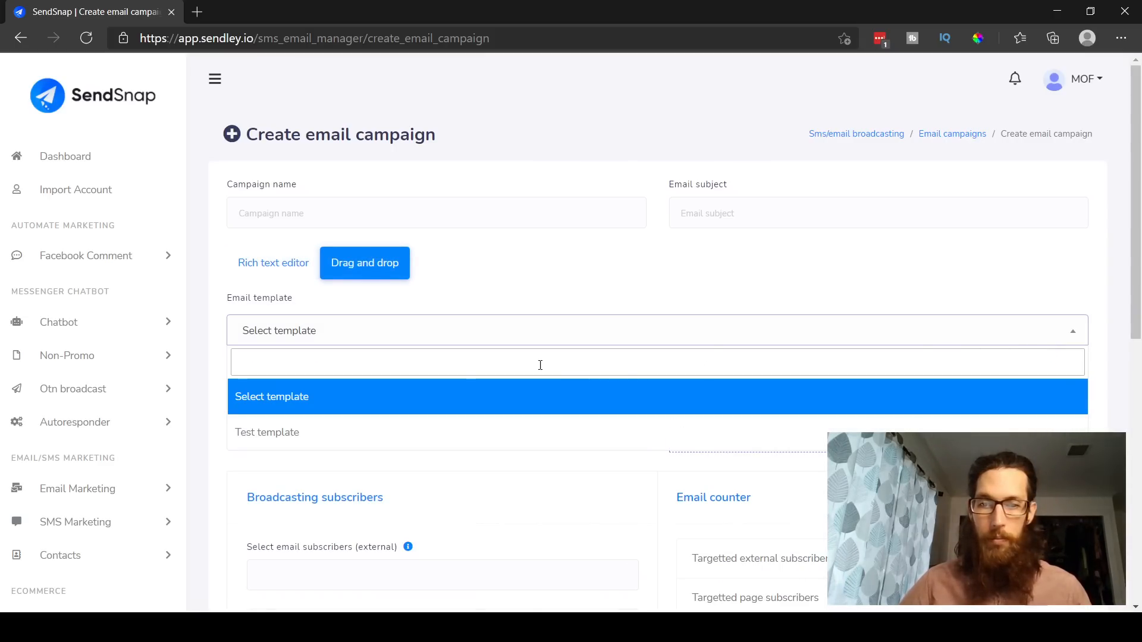
click(437, 326)
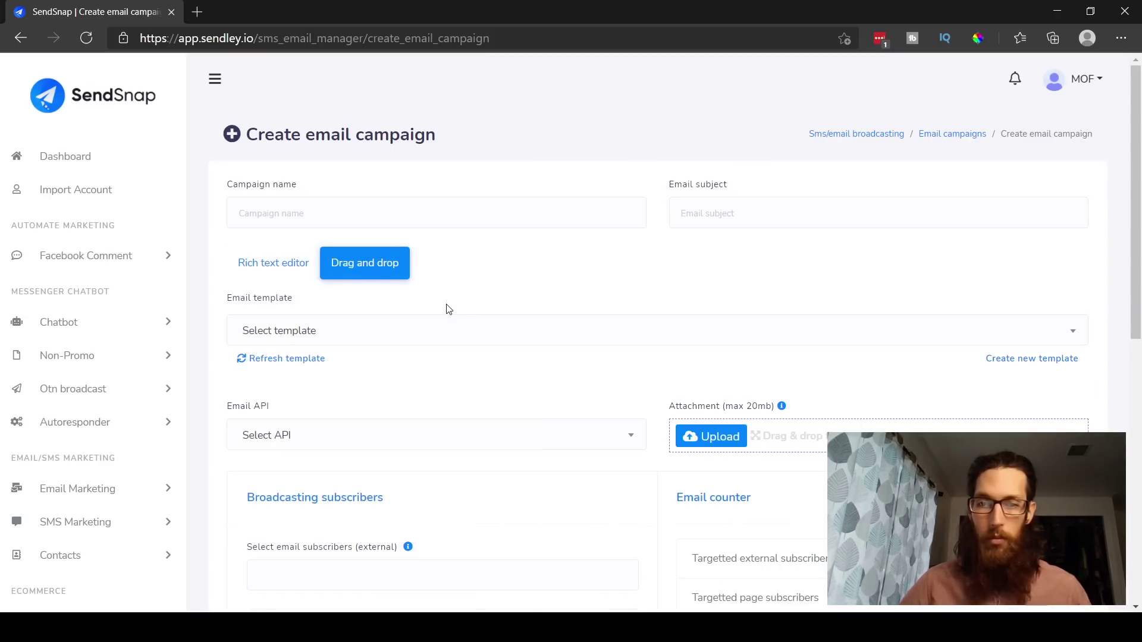
click(252, 266)
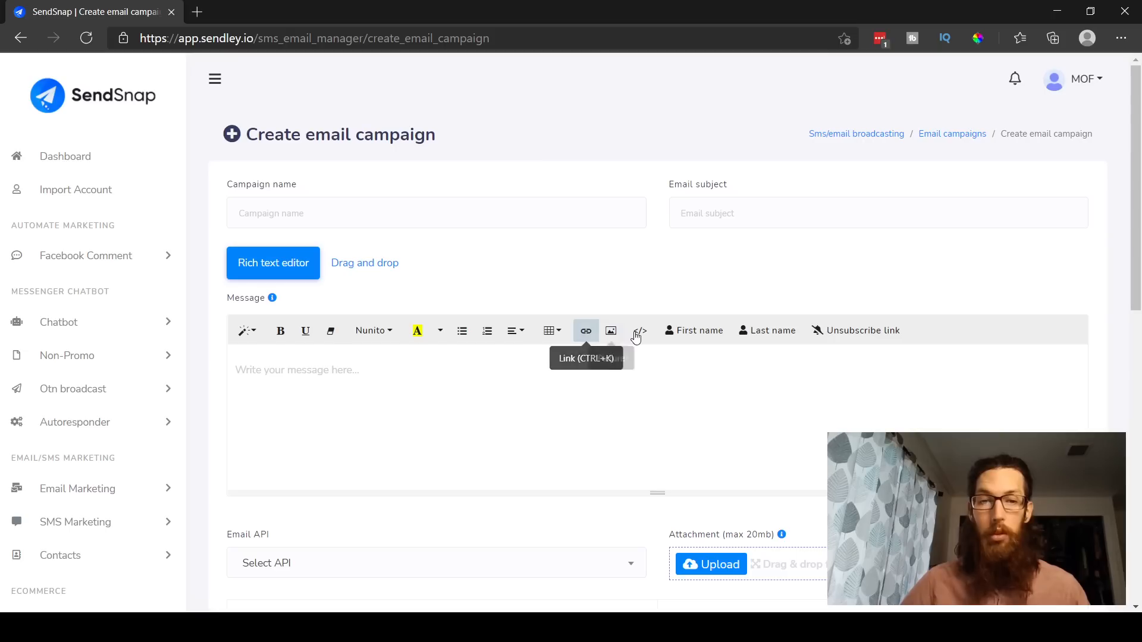
scroll(415, 385, down, 2)
scroll(415, 386, down, 2)
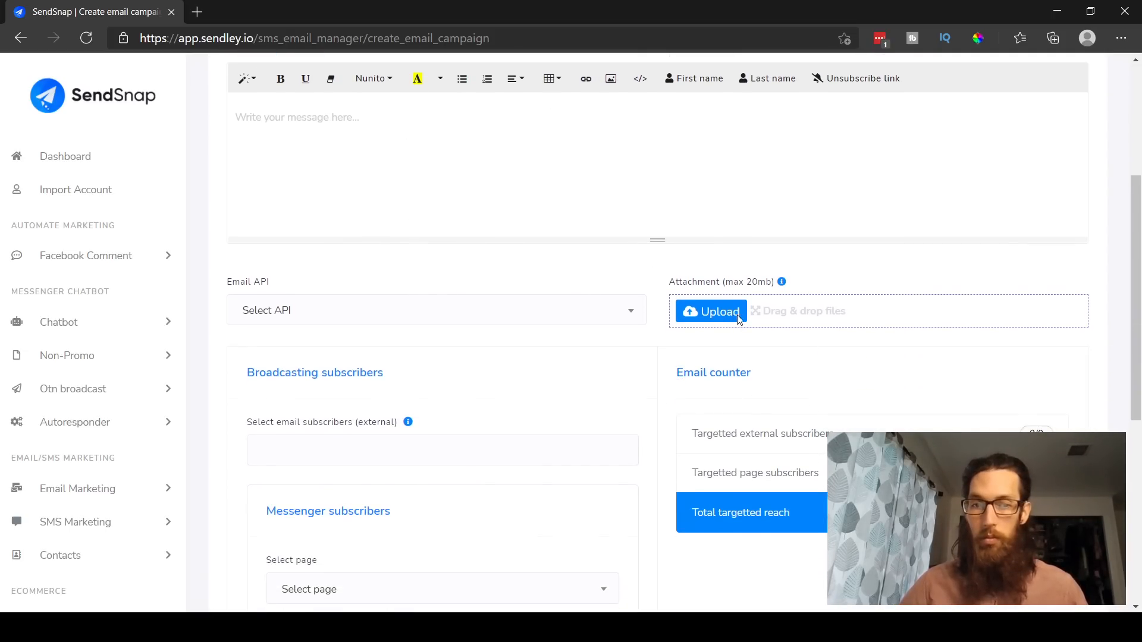
scroll(680, 364, down, 2)
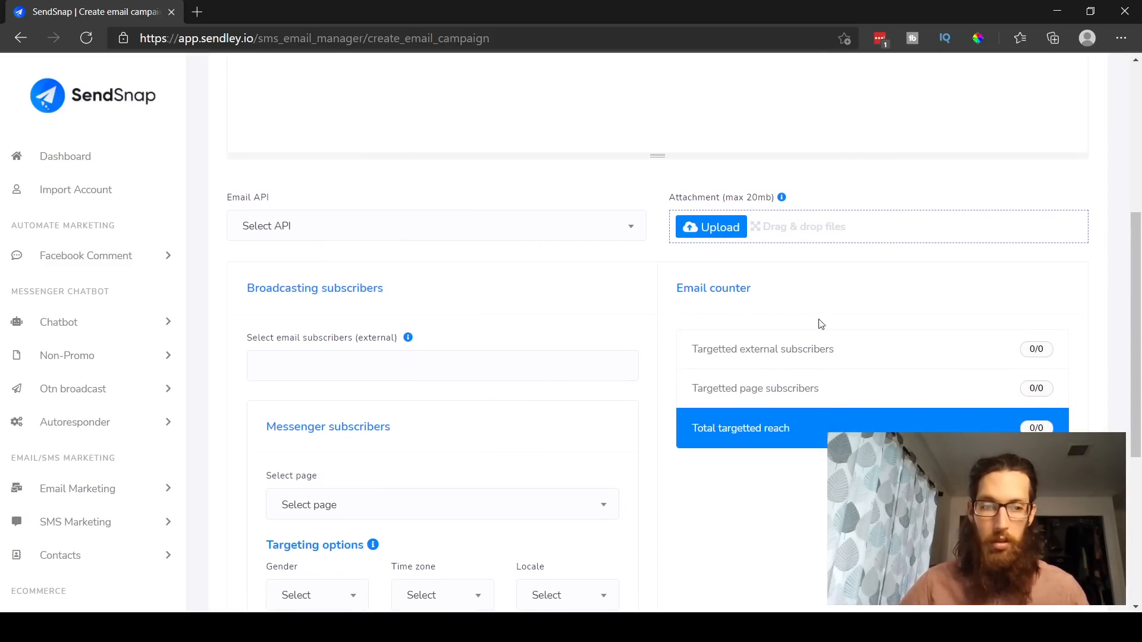
scroll(589, 363, down, 4)
scroll(472, 365, up, 1)
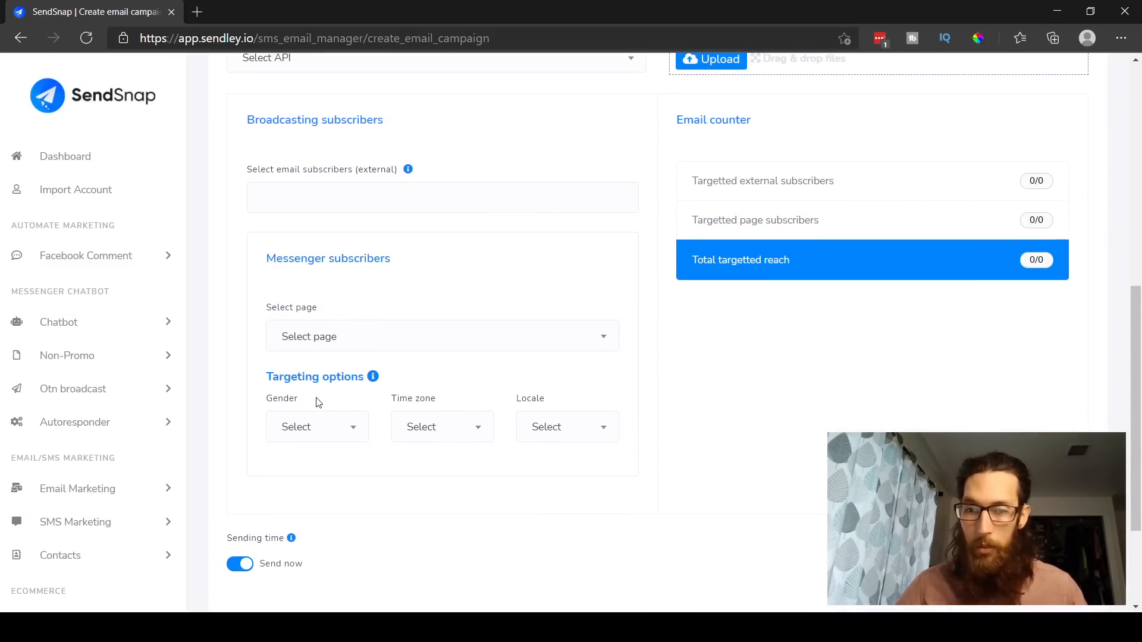
Pick the reviews page's Messenger subscribers as the target, then clear the selection again
click(574, 341)
click(416, 437)
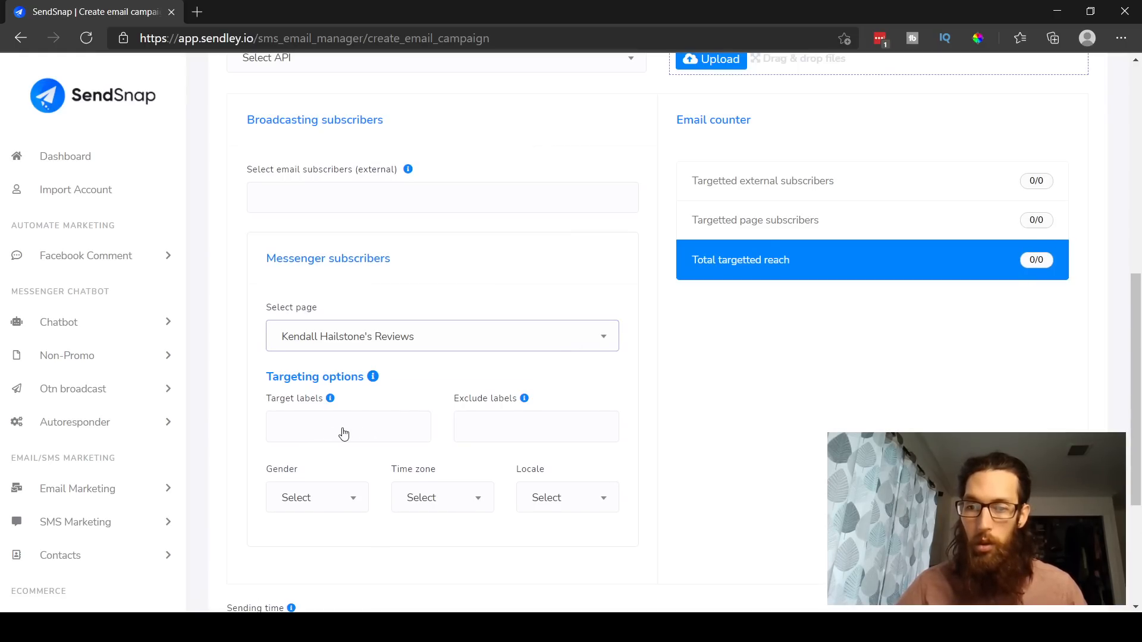
click(548, 339)
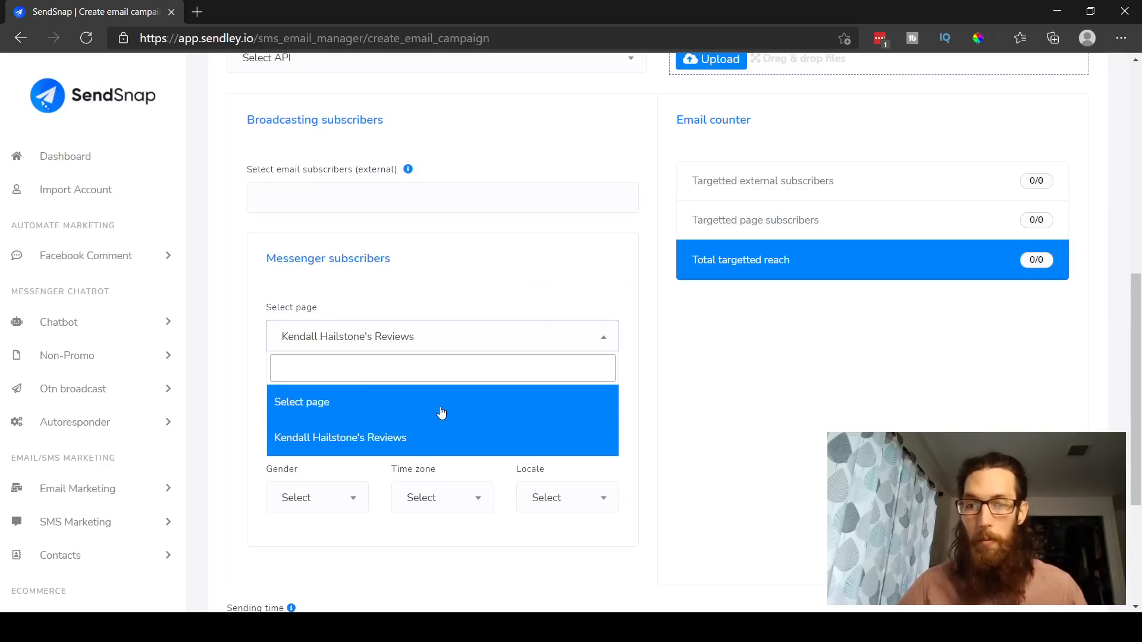
click(442, 405)
scroll(665, 375, up, 3)
scroll(678, 398, up, 6)
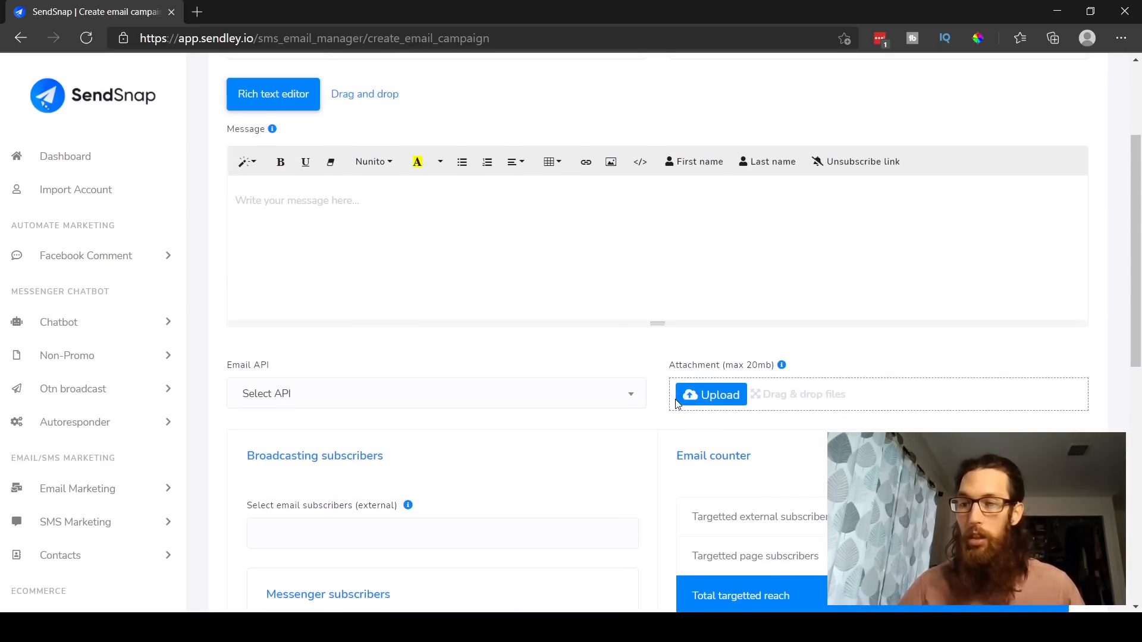
scroll(152, 477, down, 3)
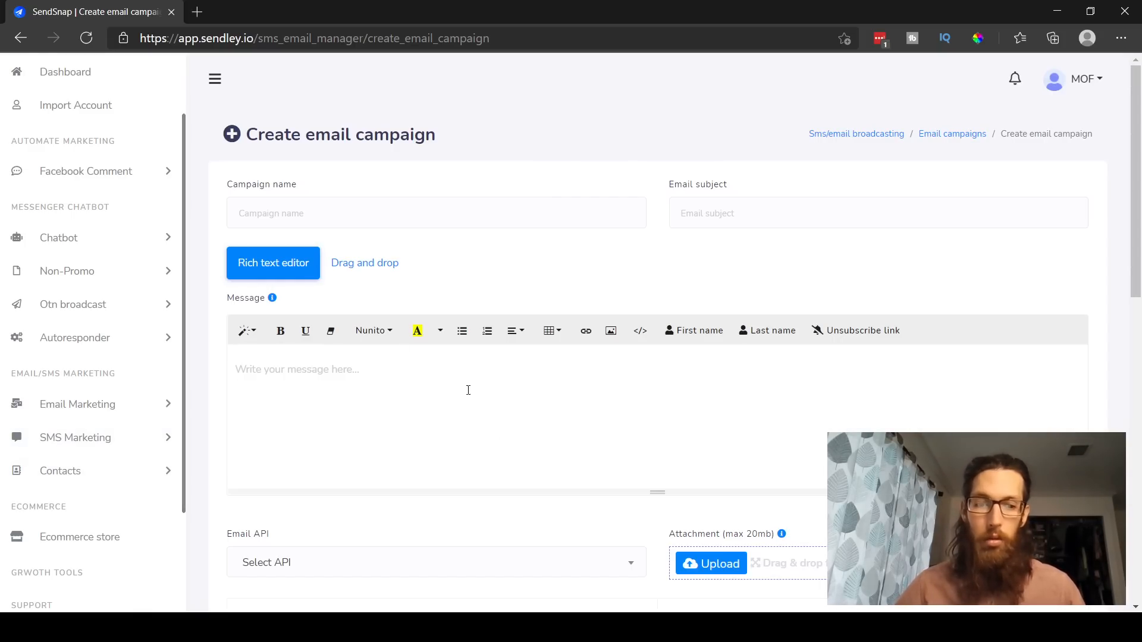
Expand the SMS Marketing sidebar section and reach the Create SMS campaign form
click(108, 440)
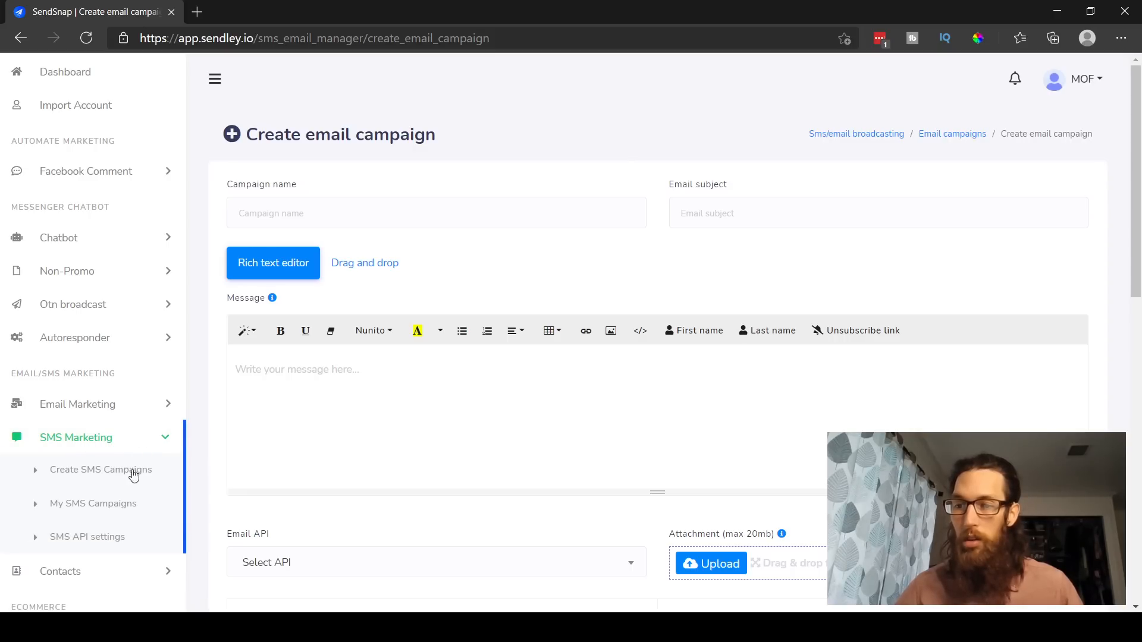
click(134, 404)
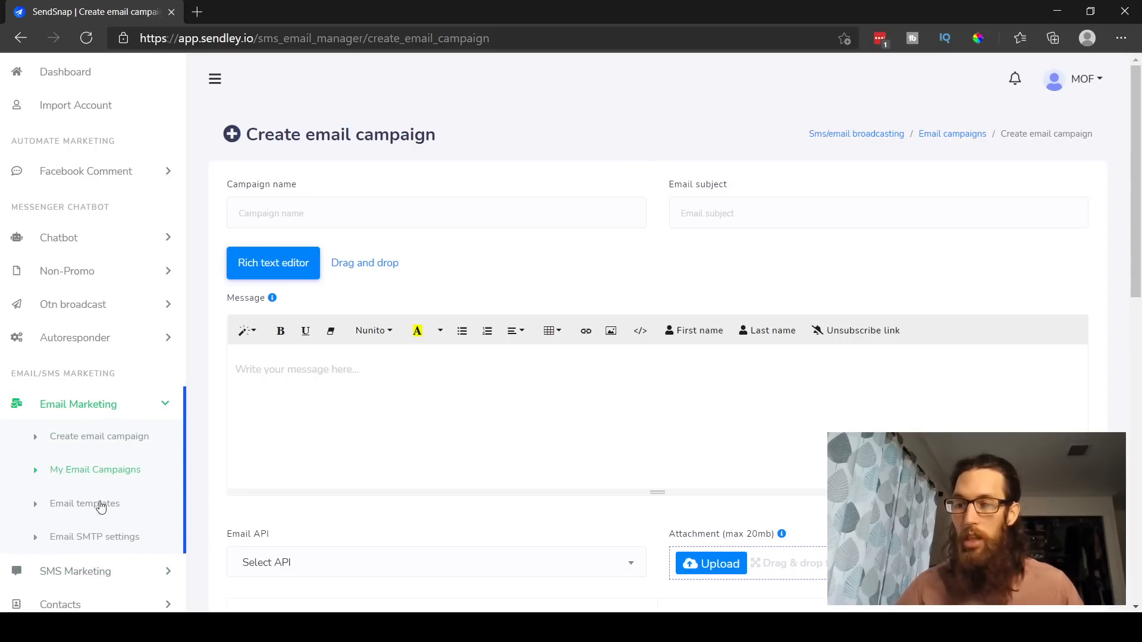
click(78, 409)
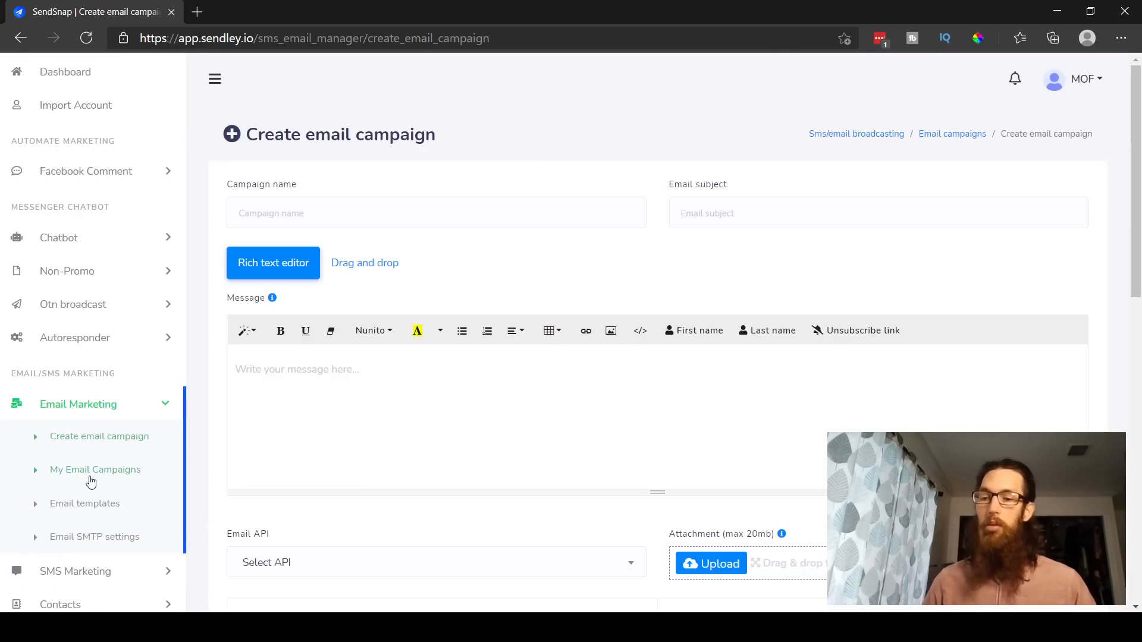
click(75, 572)
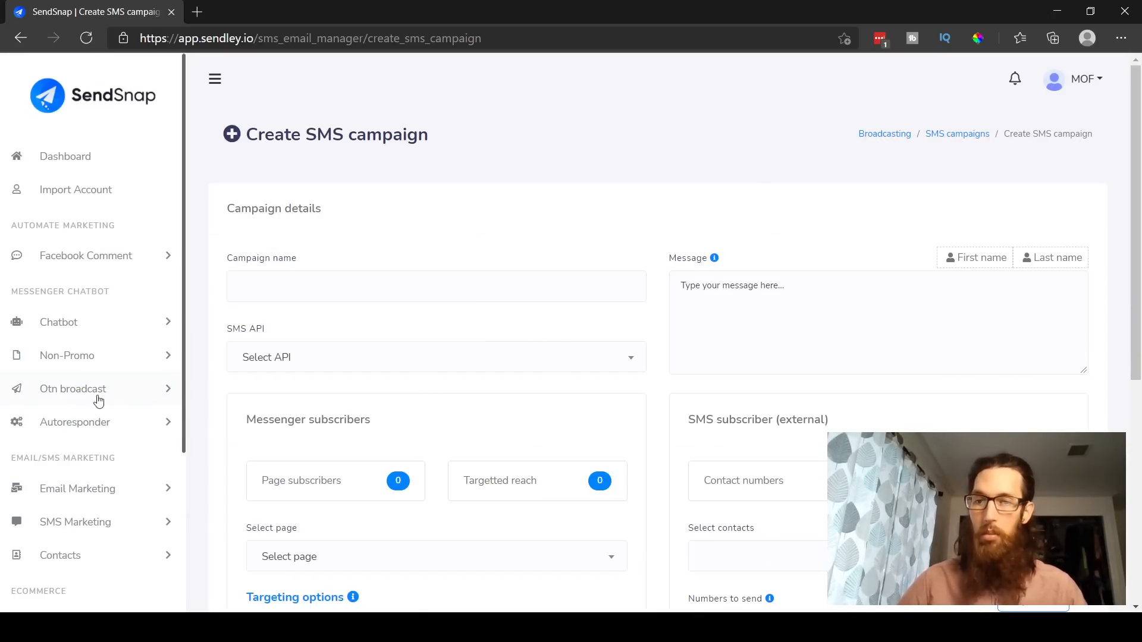
scroll(589, 357, down, 4)
scroll(589, 358, down, 1)
scroll(589, 357, up, 2)
scroll(675, 334, down, 1)
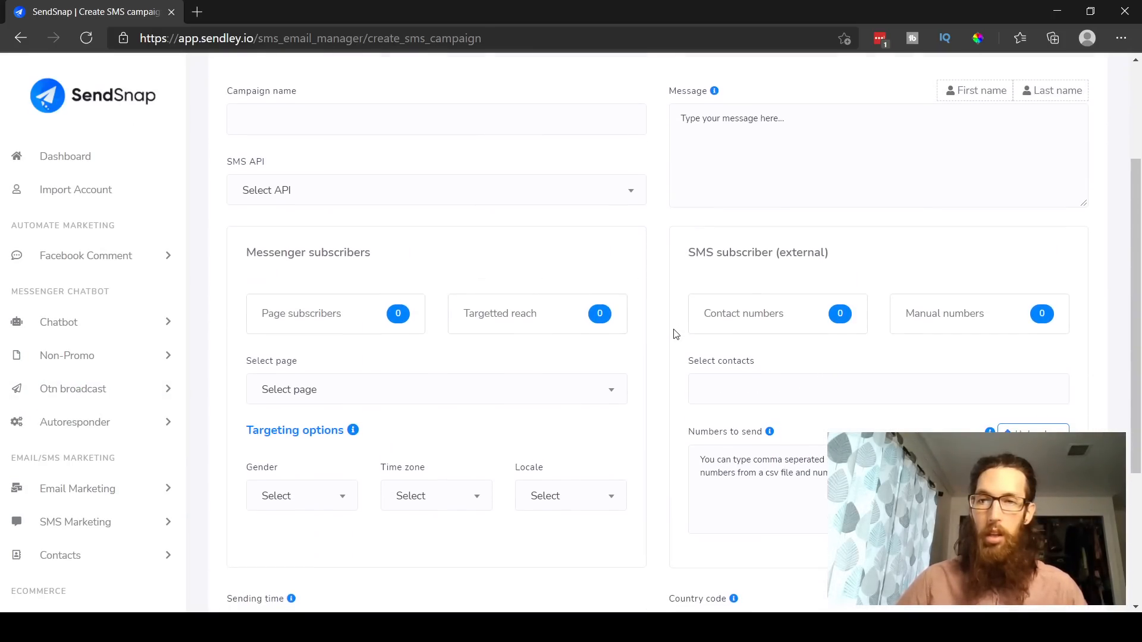
scroll(675, 333, up, 1)
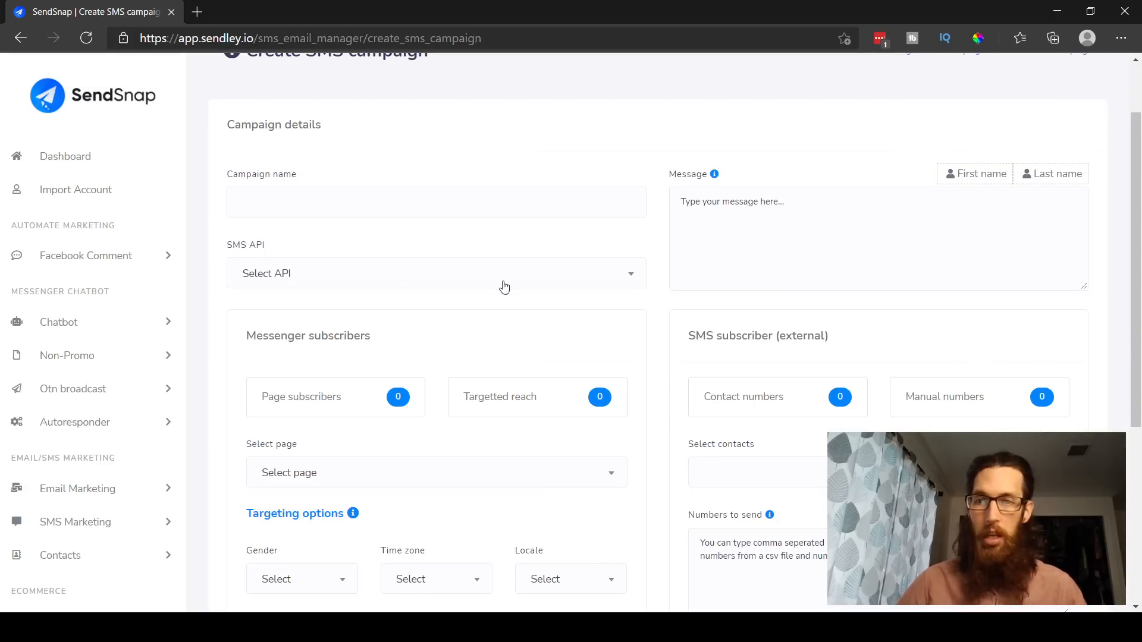
scroll(610, 291, down, 1)
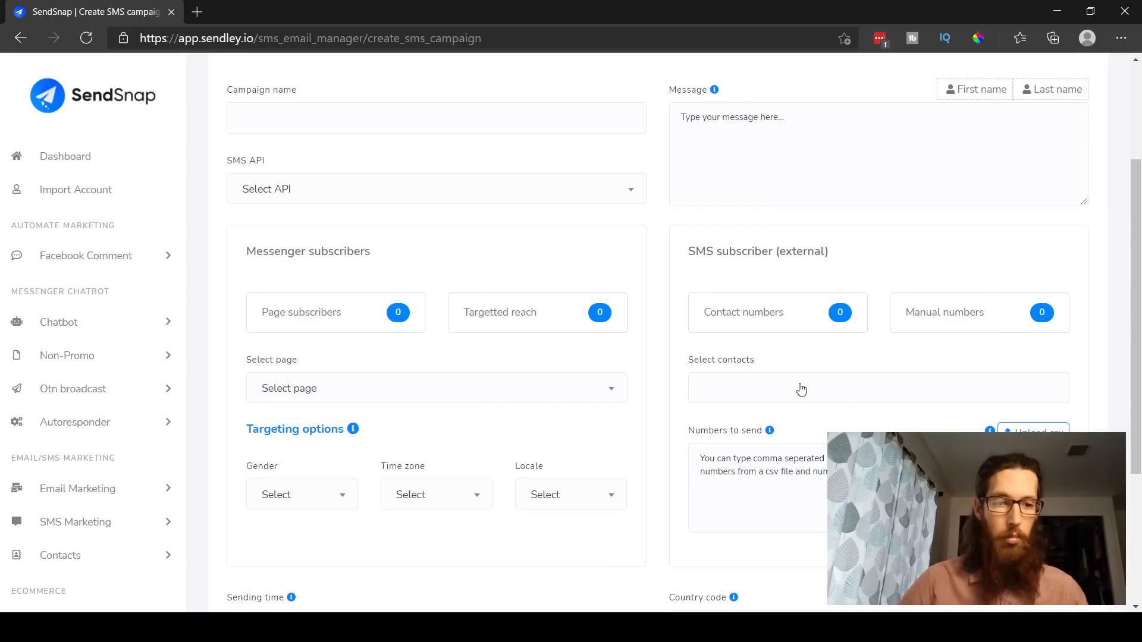
scroll(919, 413, down, 1)
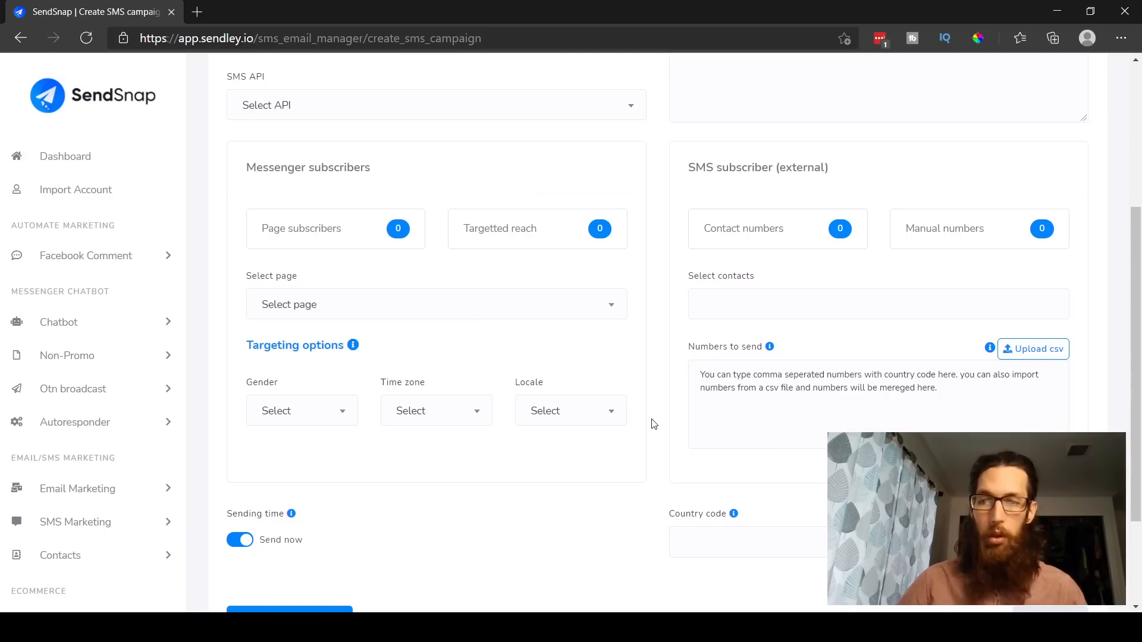
scroll(657, 429, down, 1)
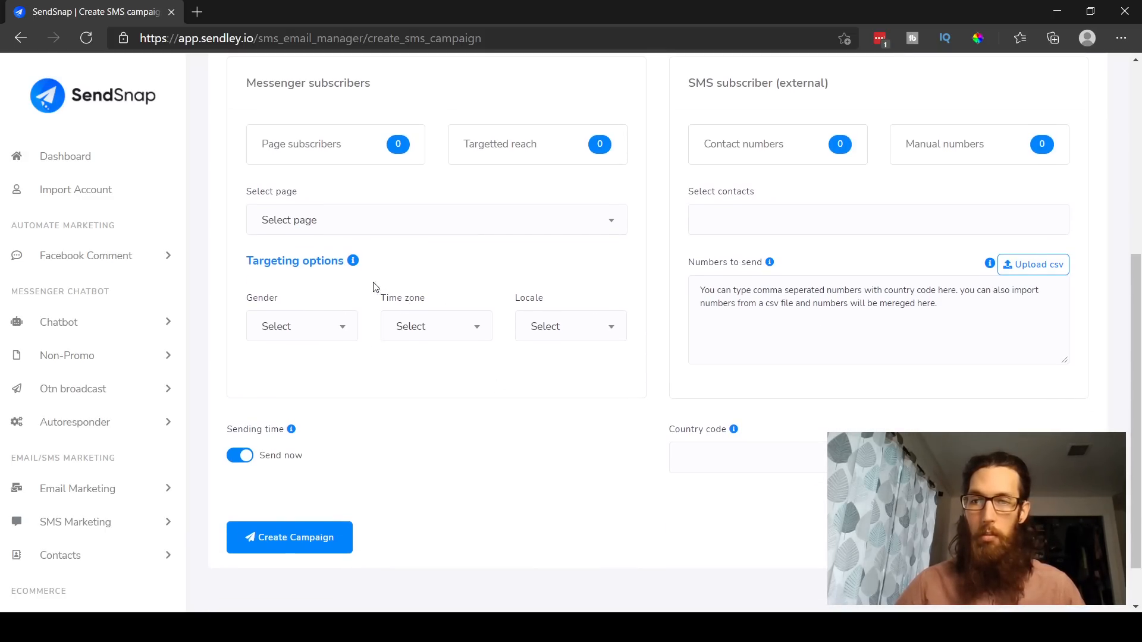
Target the reviews page's subscribers on the SMS form and toggle scheduling on then back to immediate
click(339, 219)
click(326, 322)
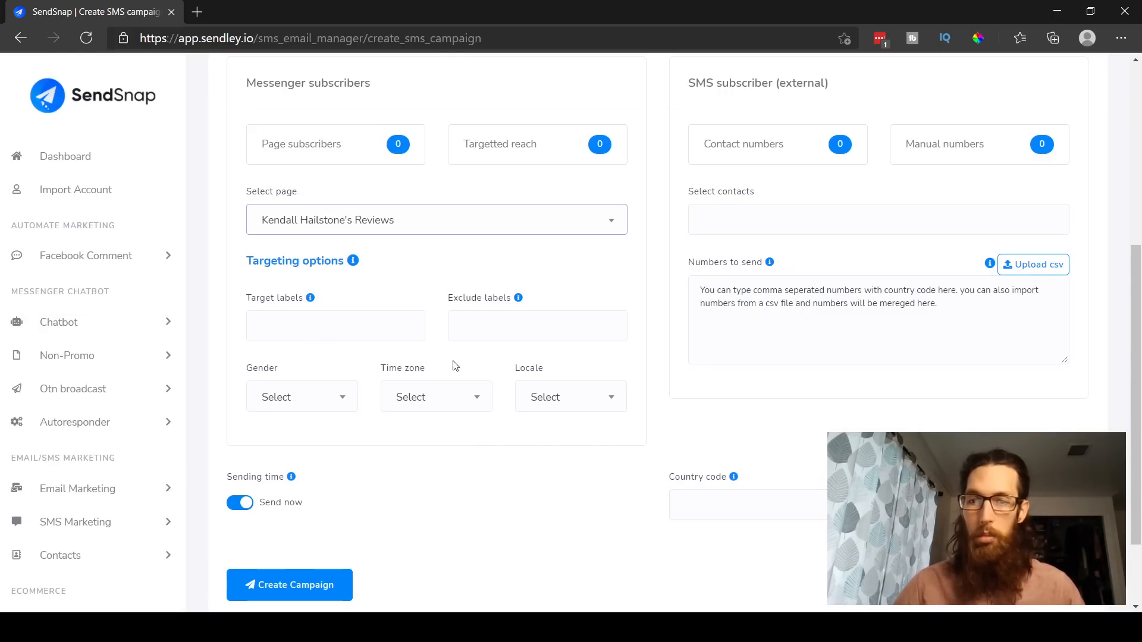
scroll(384, 361, down, 1)
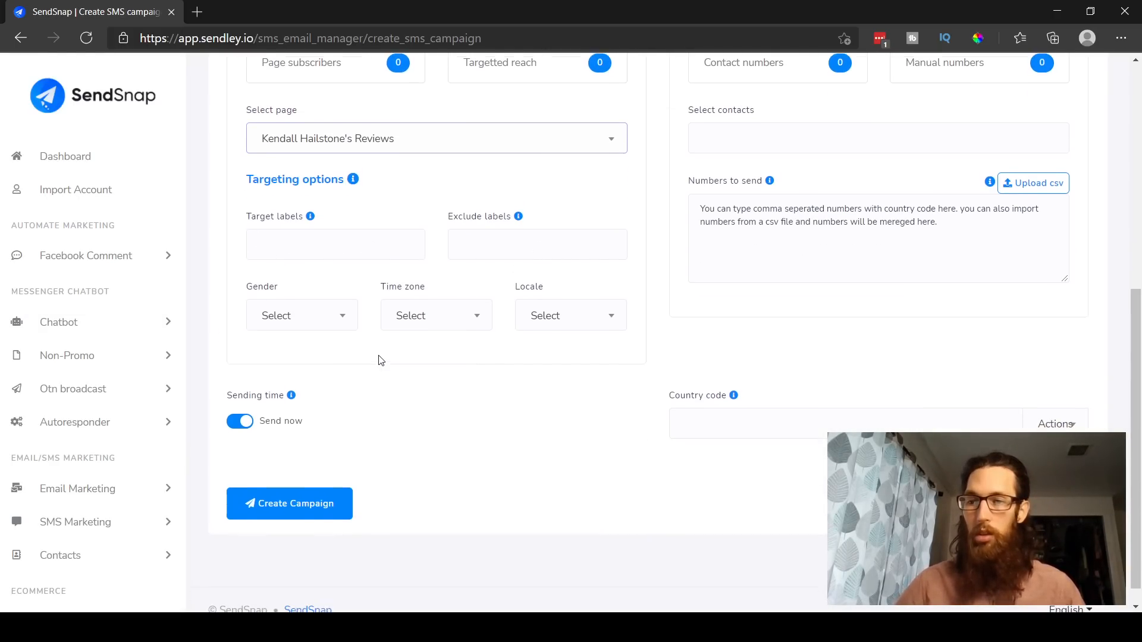
scroll(143, 366, down, 2)
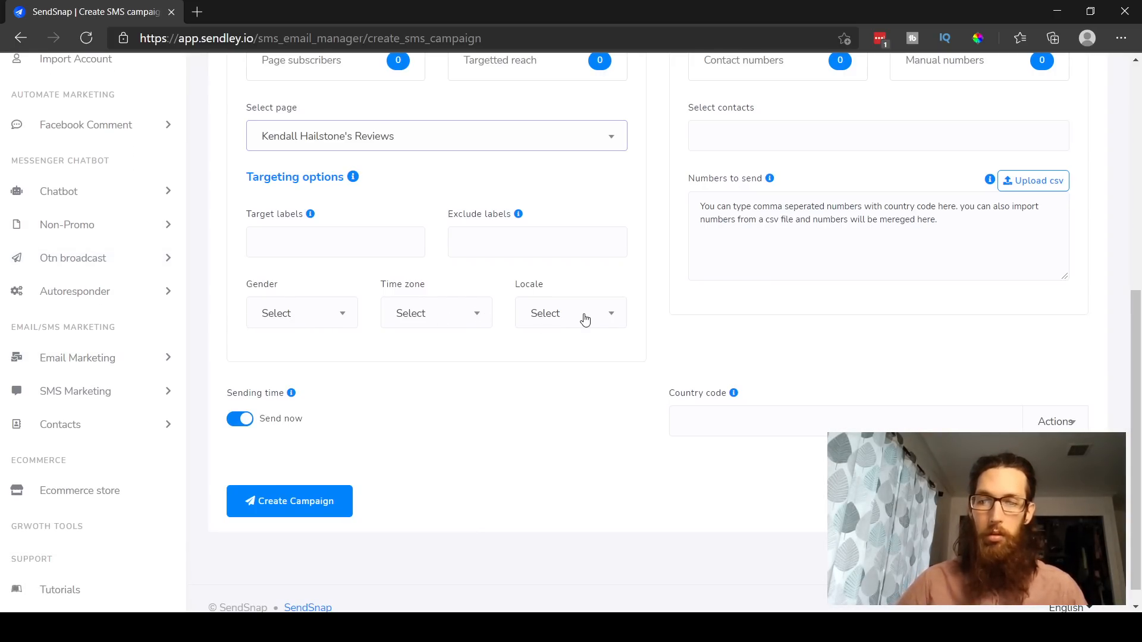
click(241, 419)
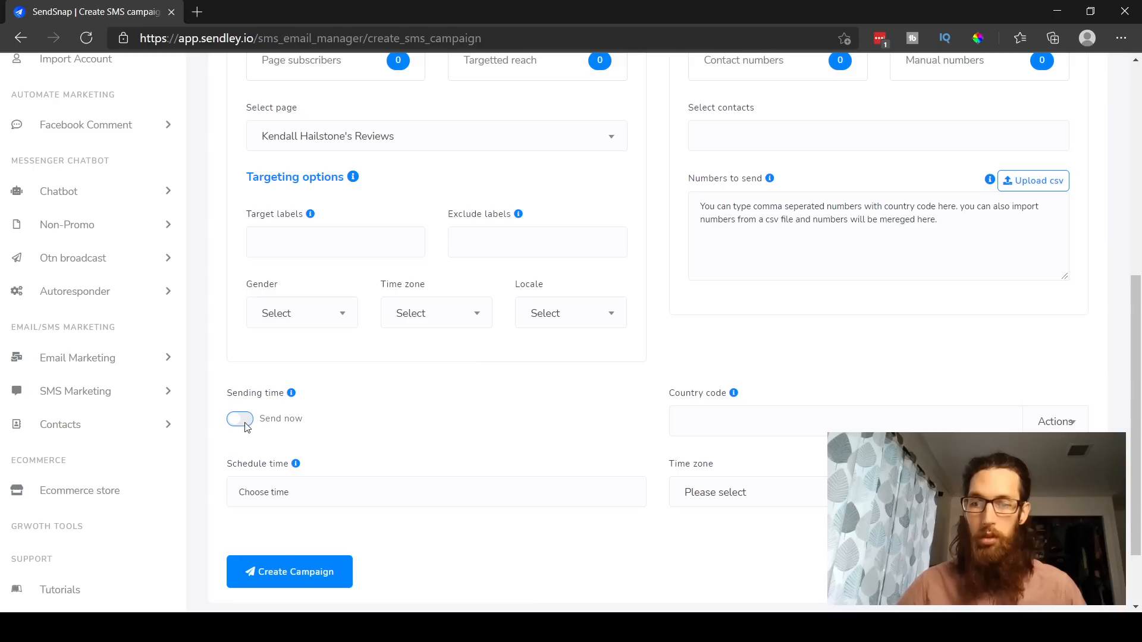
click(241, 420)
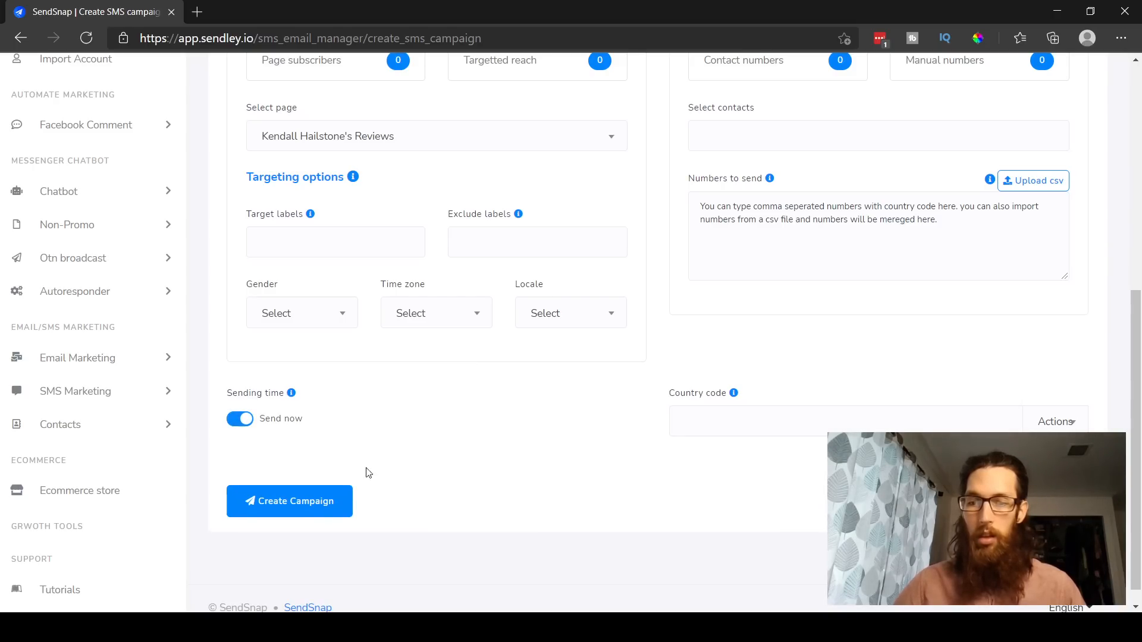
Leave the unsaved SMS form and open the Contact Book listing the first group's contacts
key(alt+Left)
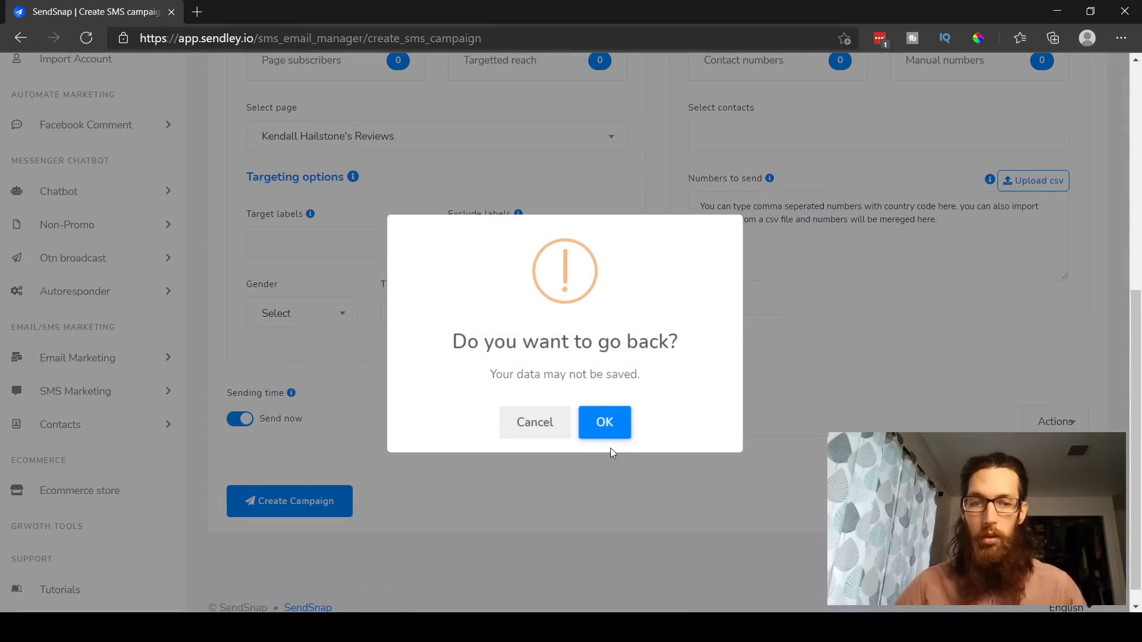
click(606, 422)
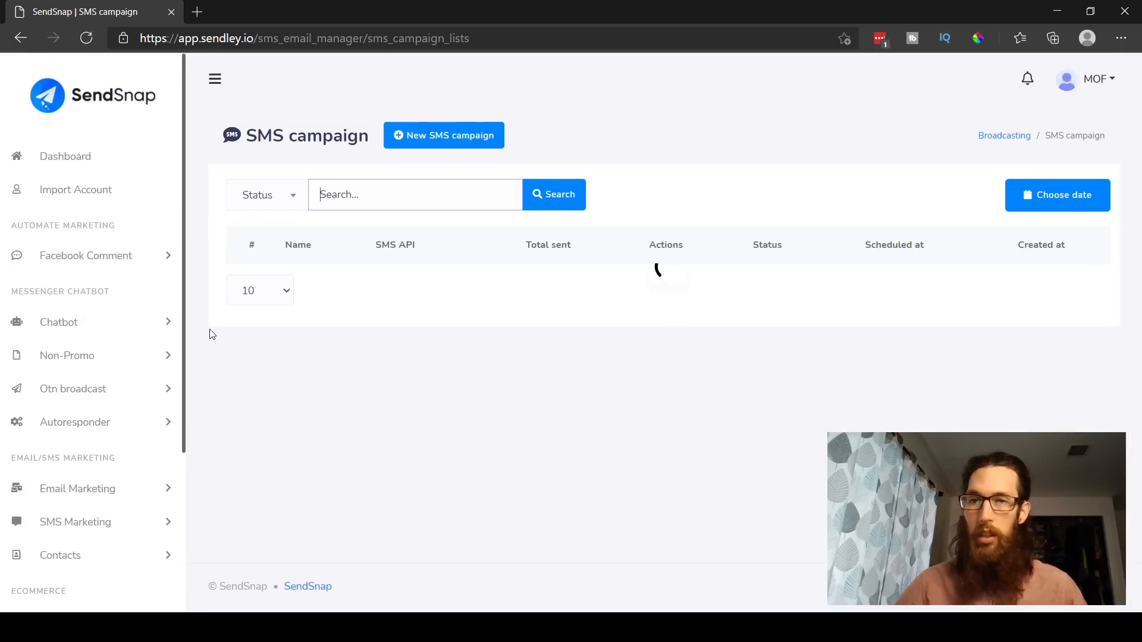
scroll(143, 325, down, 2)
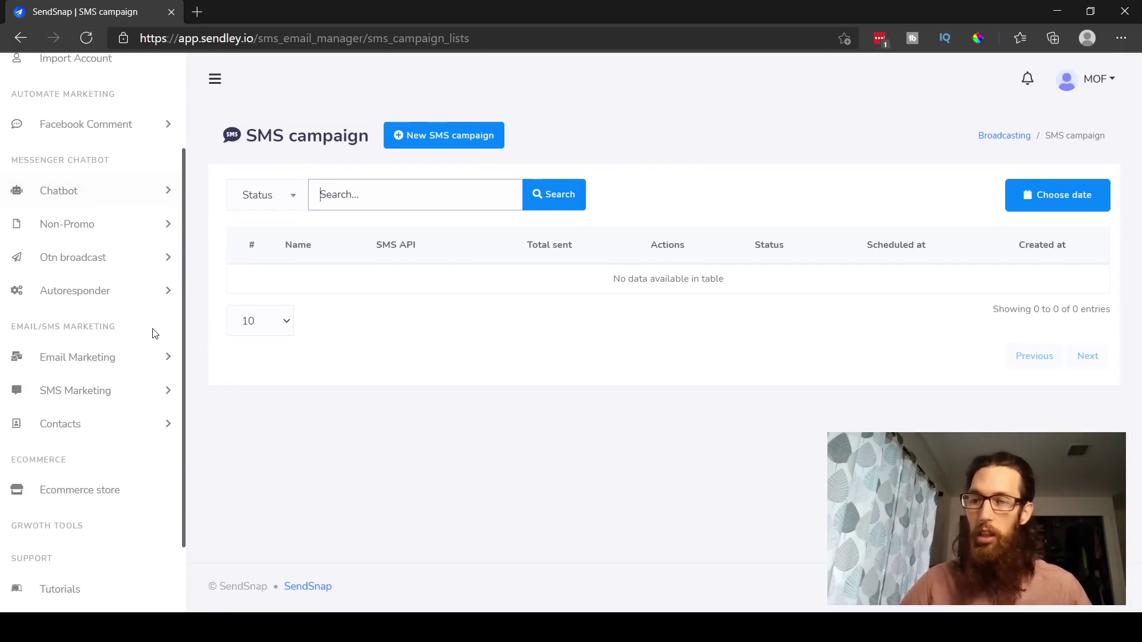
click(101, 423)
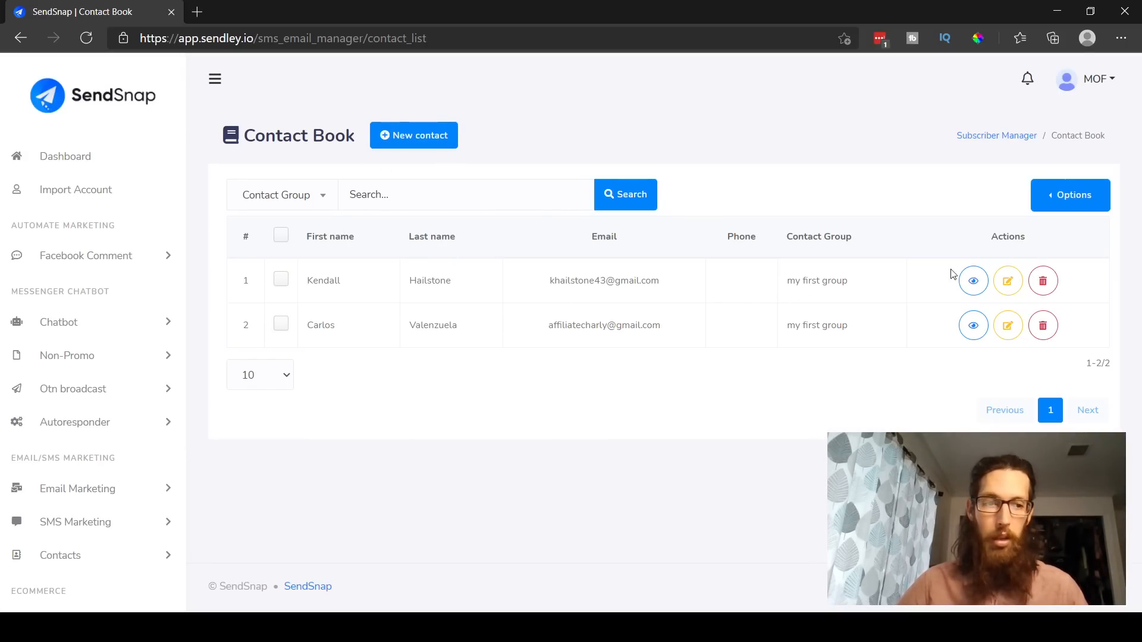
Delete the first contact record, then glance at and dismiss the Contact Book options list
click(1042, 280)
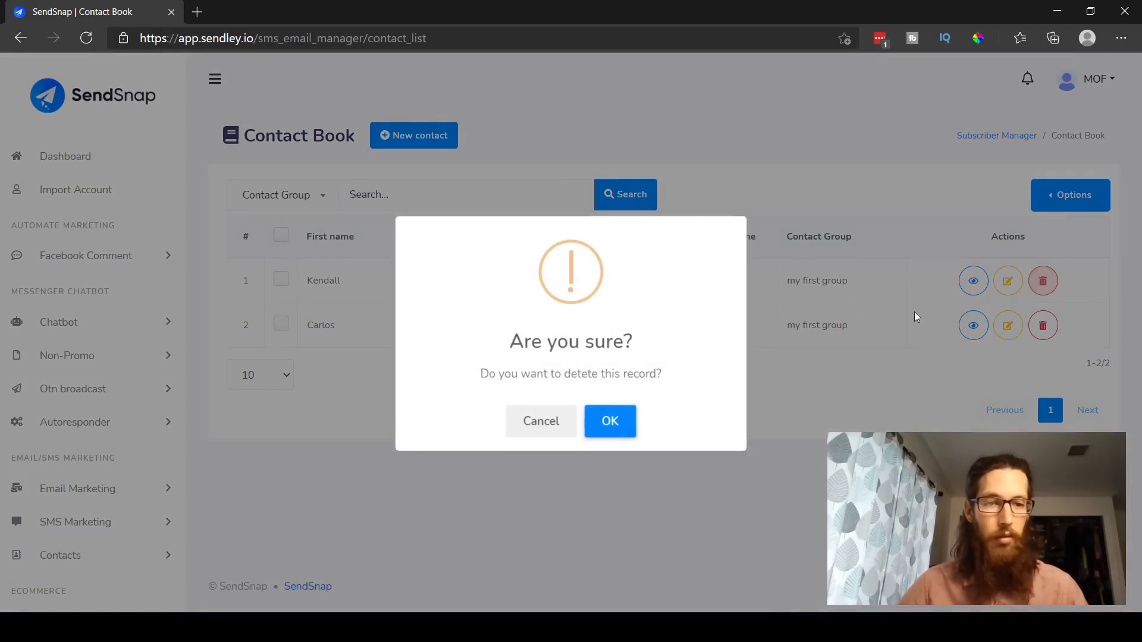
click(607, 421)
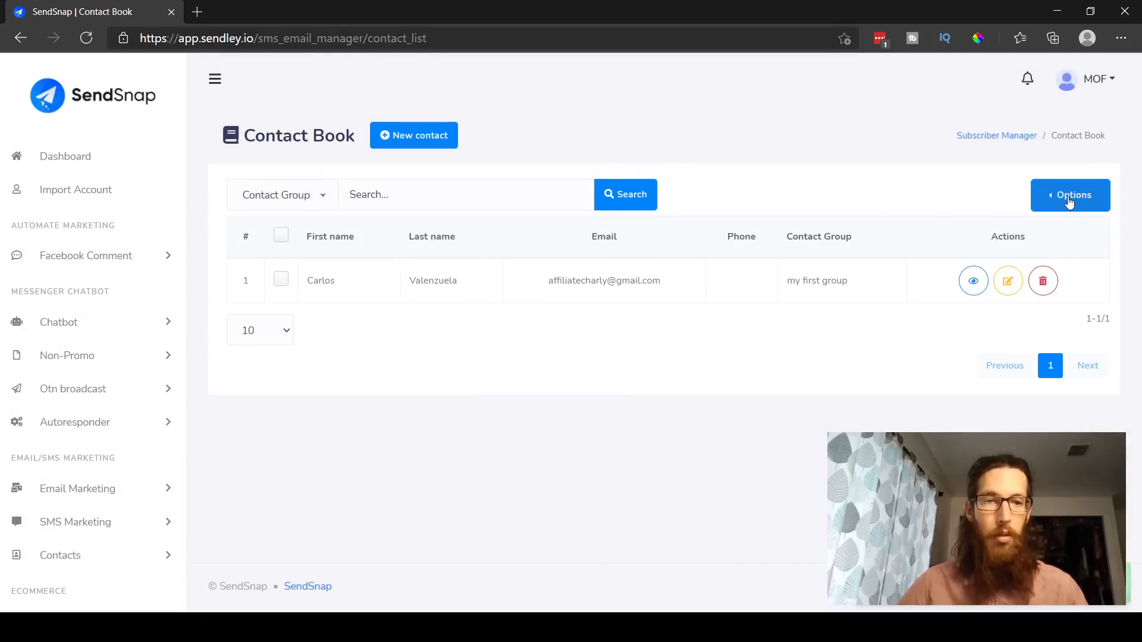
click(1069, 195)
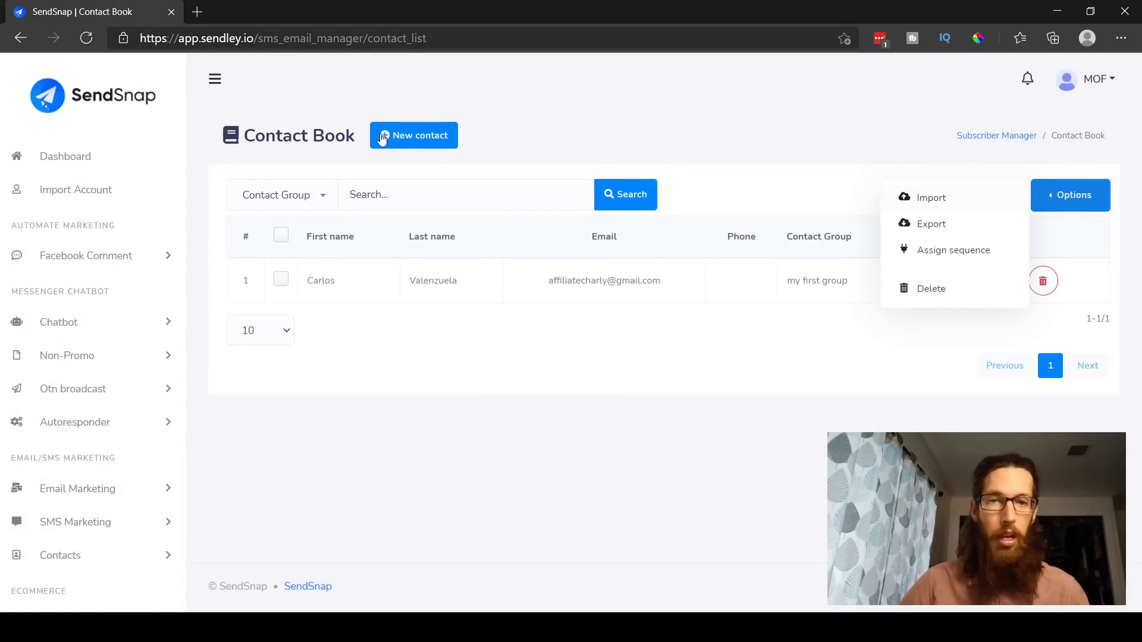
click(301, 99)
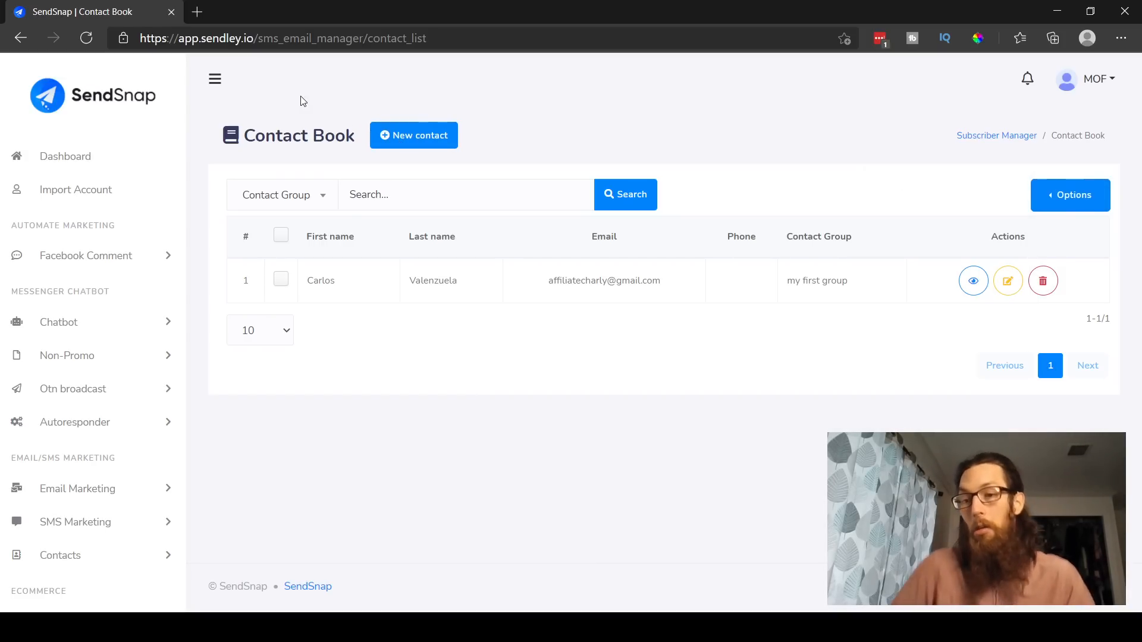
scroll(80, 485, down, 3)
scroll(79, 484, down, 3)
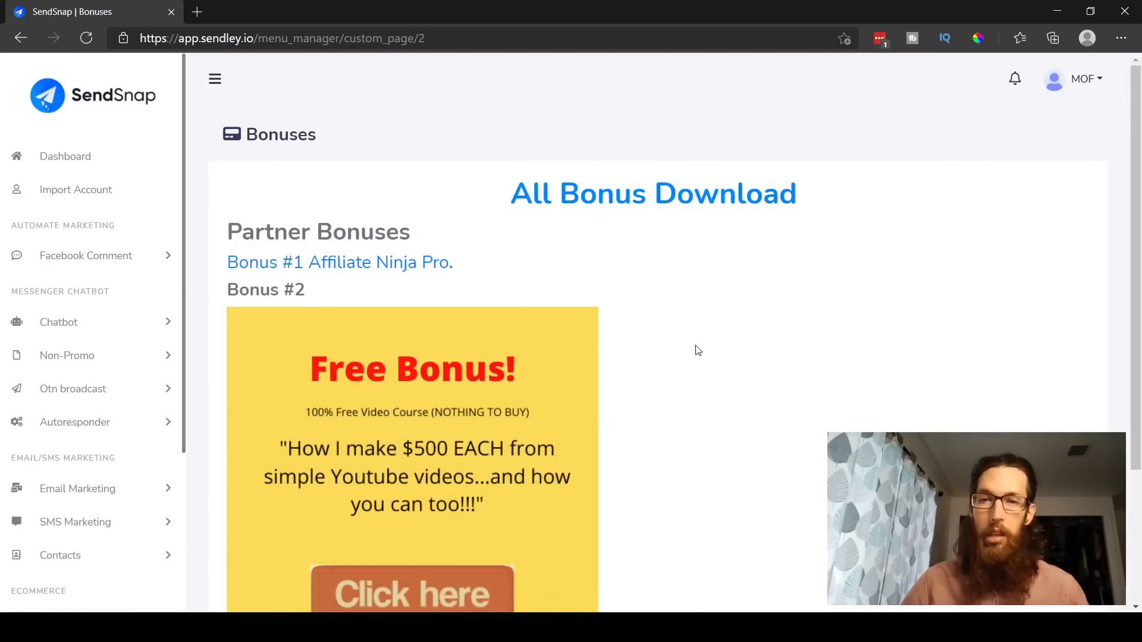
scroll(699, 353, down, 1)
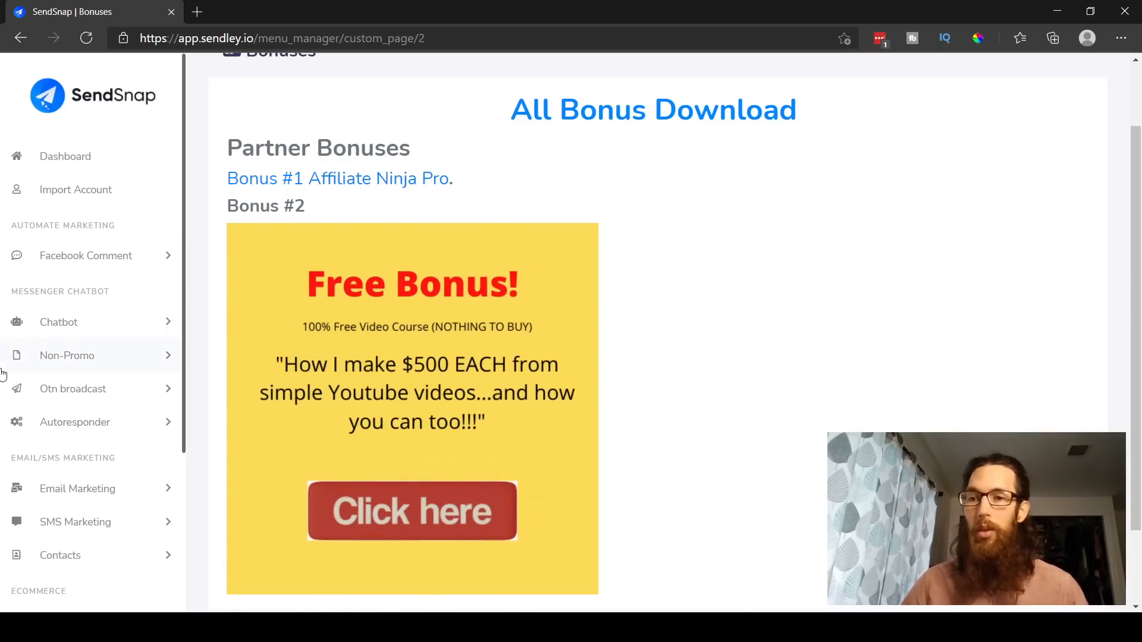
scroll(188, 339, up, 1)
Collapse the side navigation to icons and expand it back to full labels
click(215, 78)
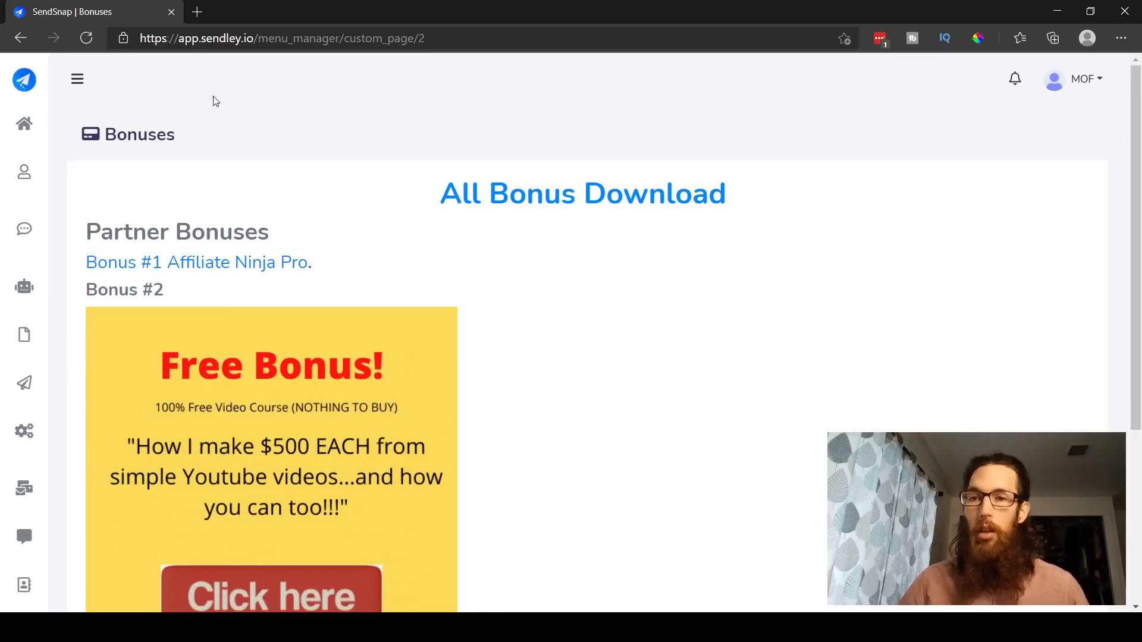
click(76, 80)
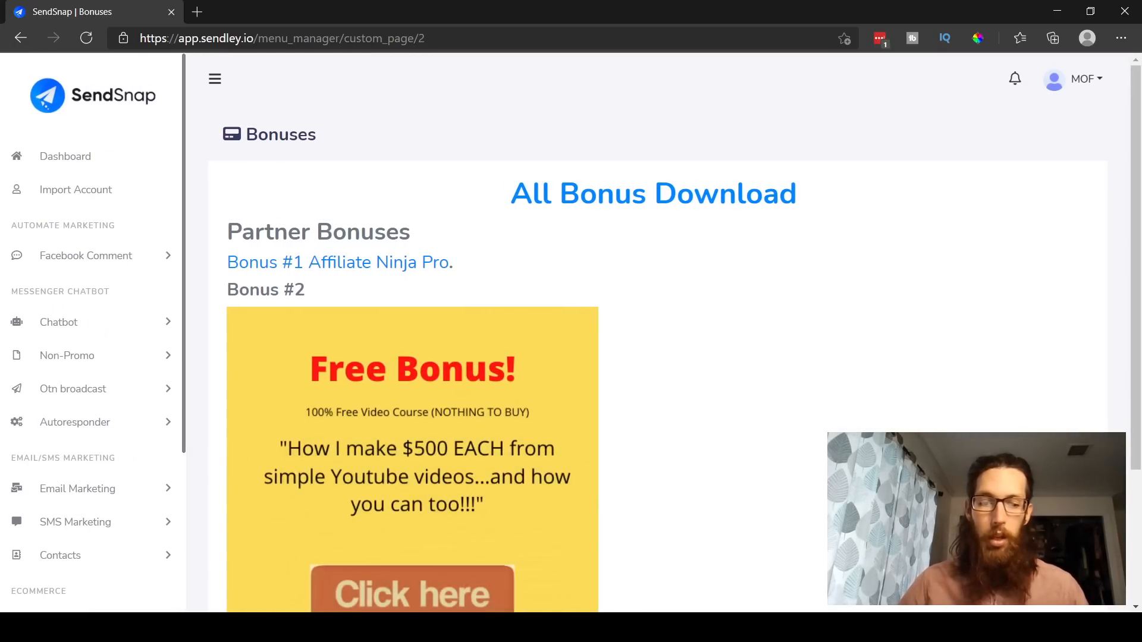
Go to the dashboard overview with subscriber gains, sources and latest subscribers
click(65, 156)
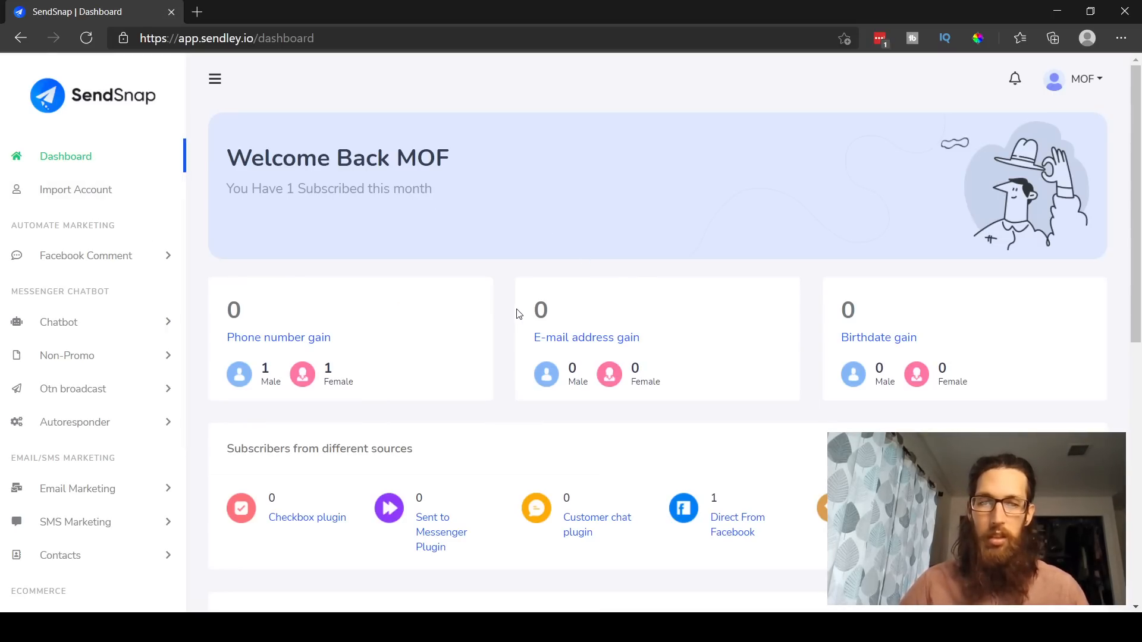
scroll(503, 331, down, 1)
scroll(503, 331, down, 2)
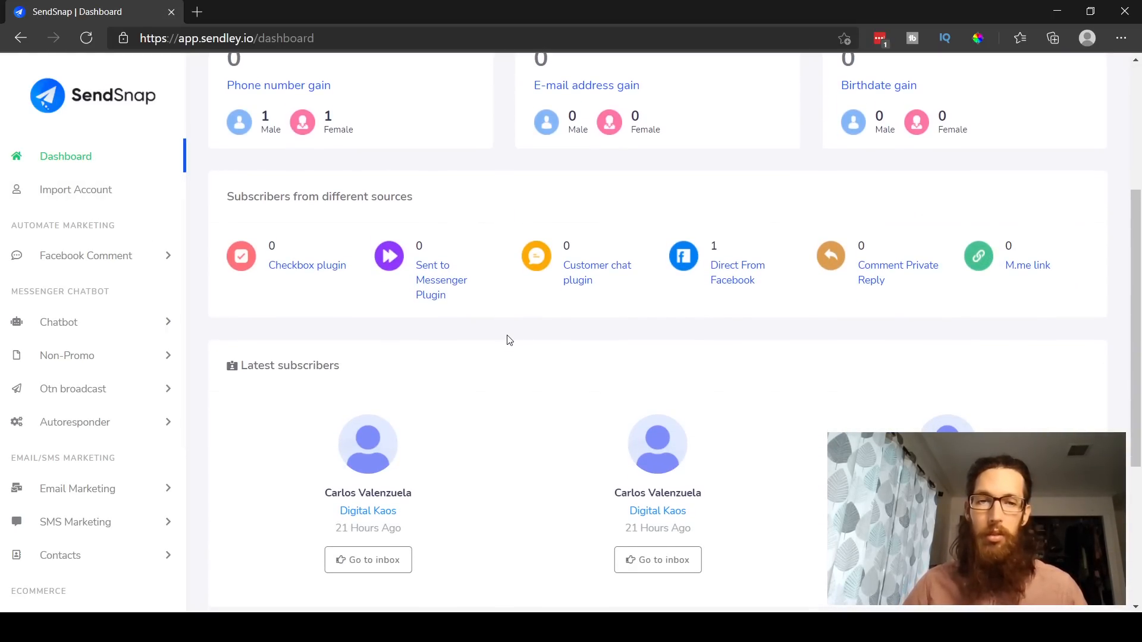
scroll(128, 312, down, 2)
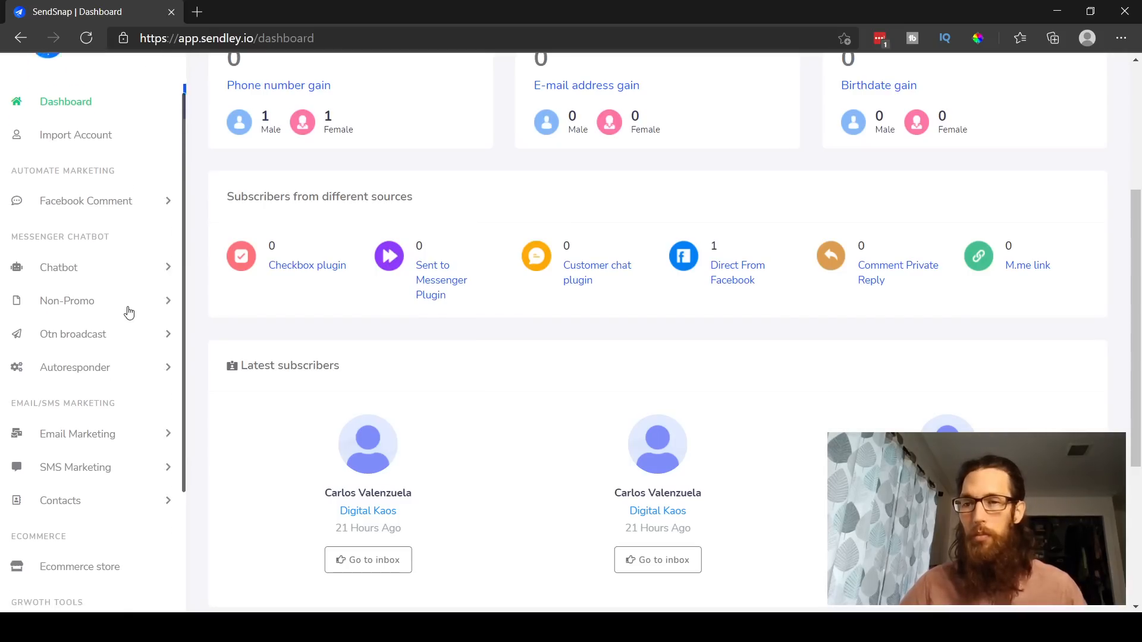
scroll(129, 313, down, 1)
scroll(129, 313, up, 3)
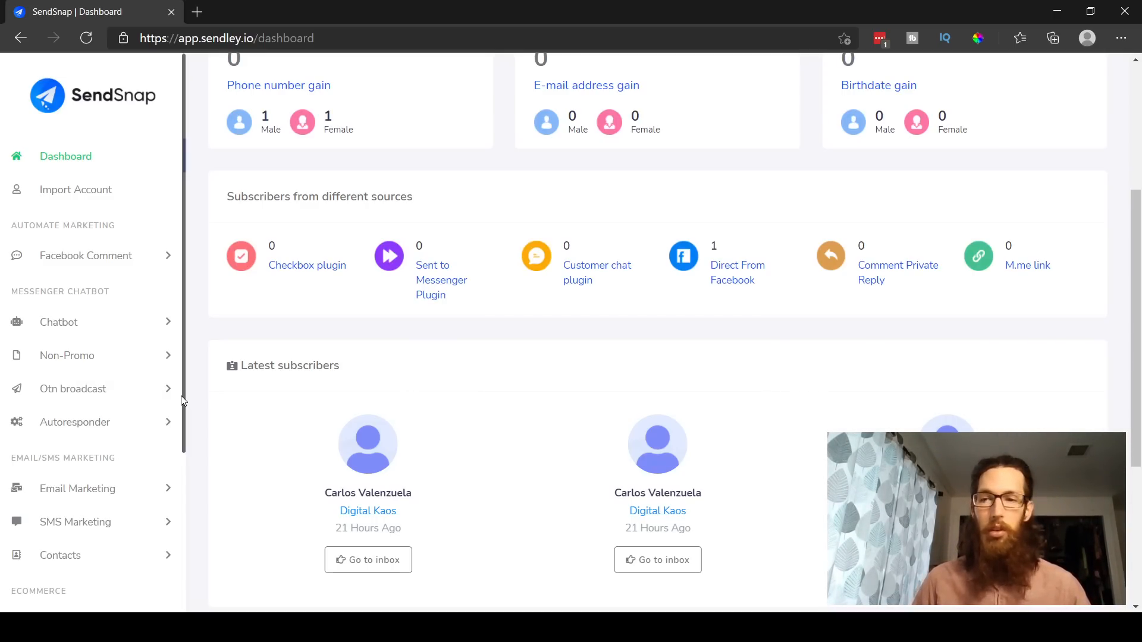
scroll(55, 357, down, 4)
scroll(55, 411, down, 5)
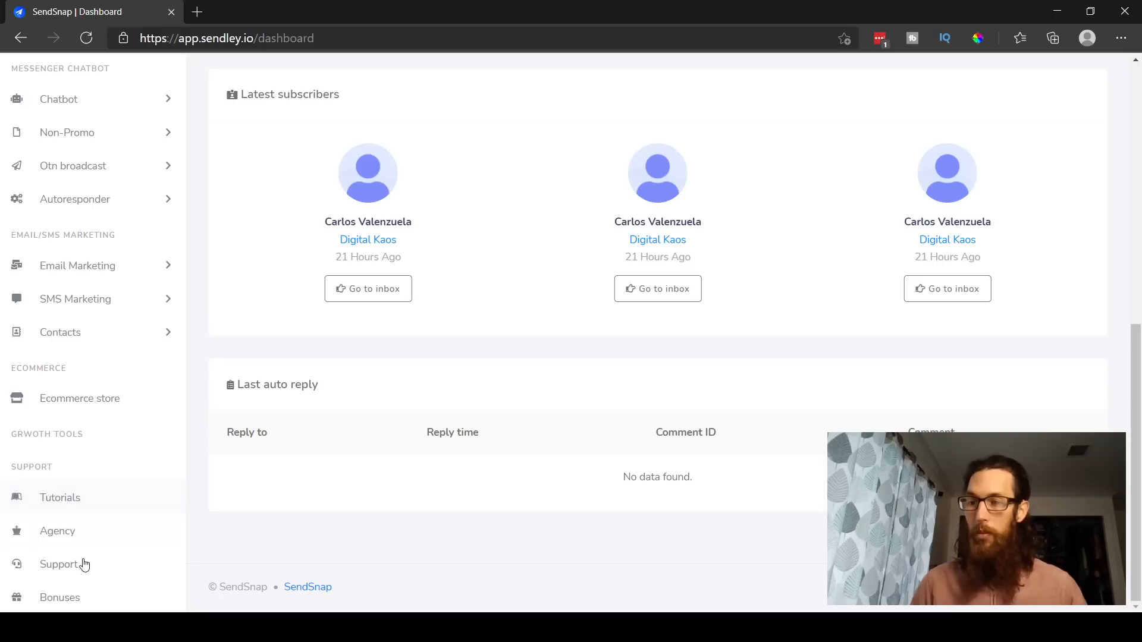
scroll(124, 456, up, 5)
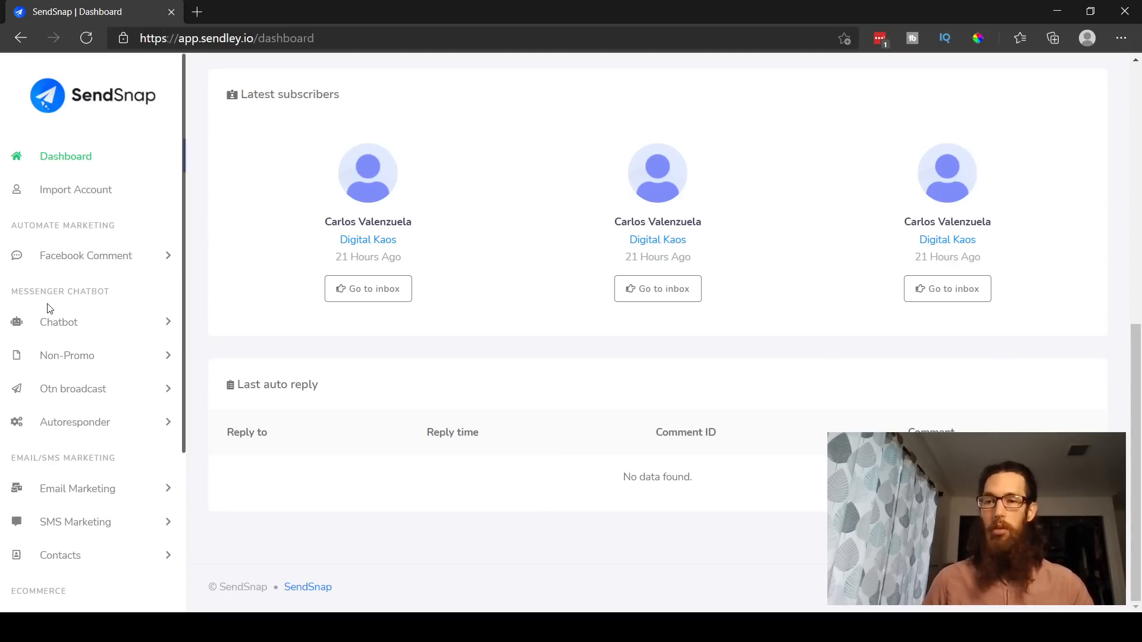
scroll(50, 307, down, 5)
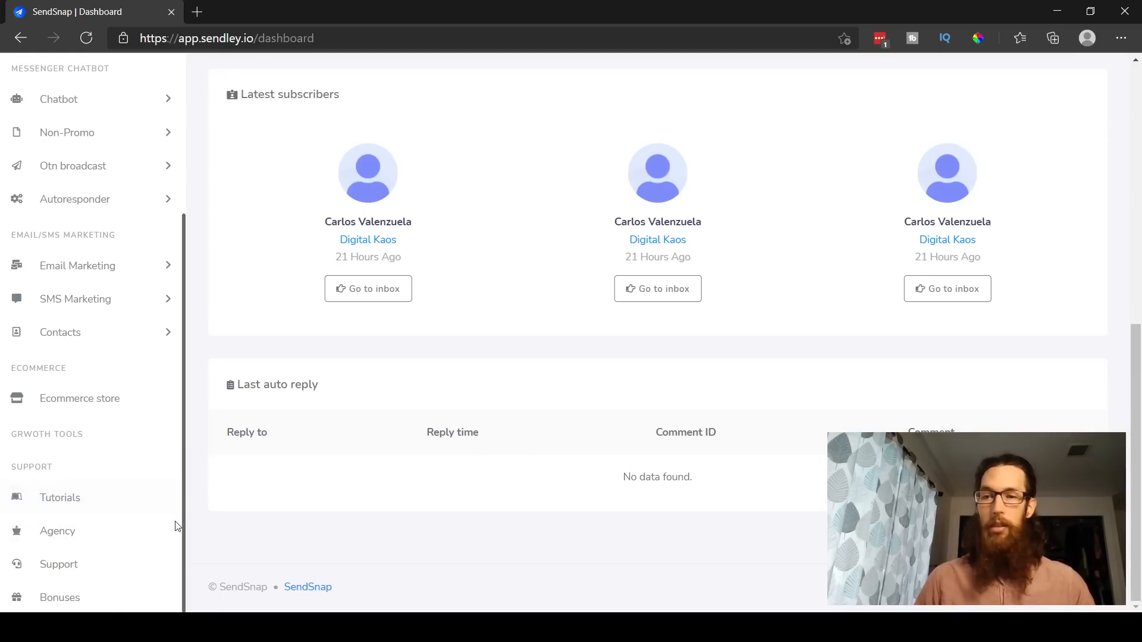
scroll(221, 439, up, 5)
scroll(223, 439, up, 3)
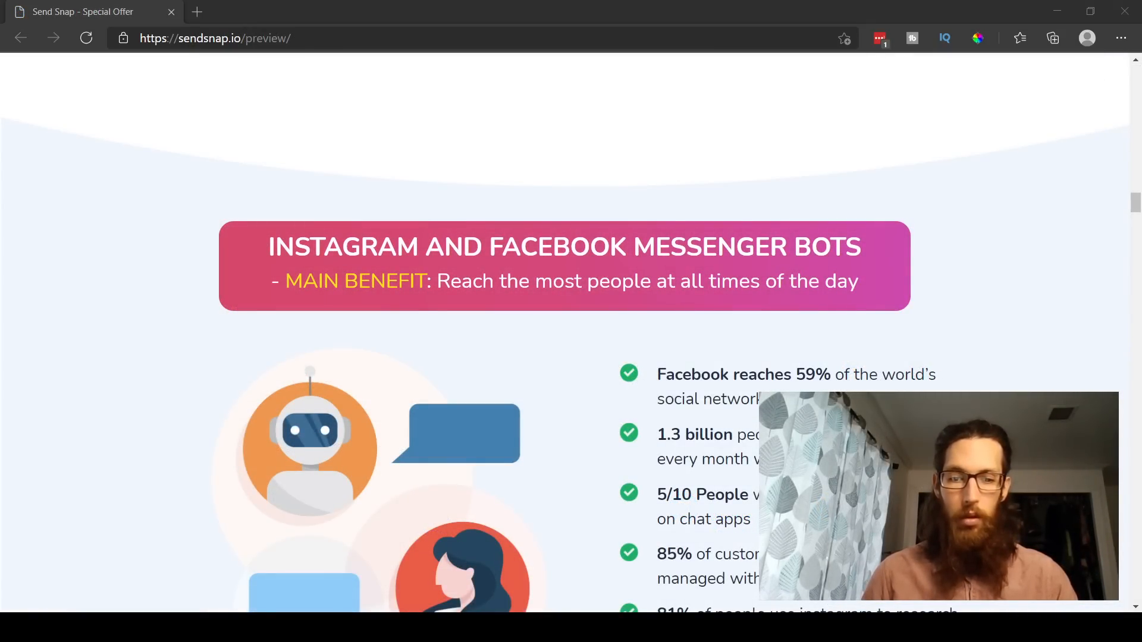
scroll(638, 353, up, 10)
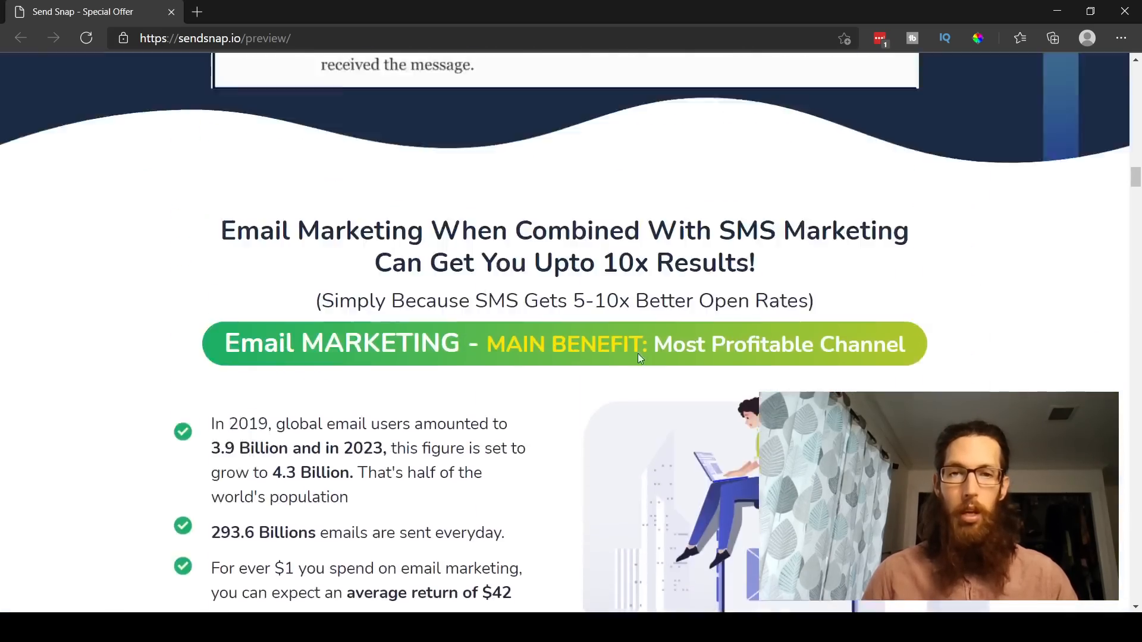
scroll(638, 355, down, 5)
scroll(637, 356, down, 5)
scroll(673, 408, down, 5)
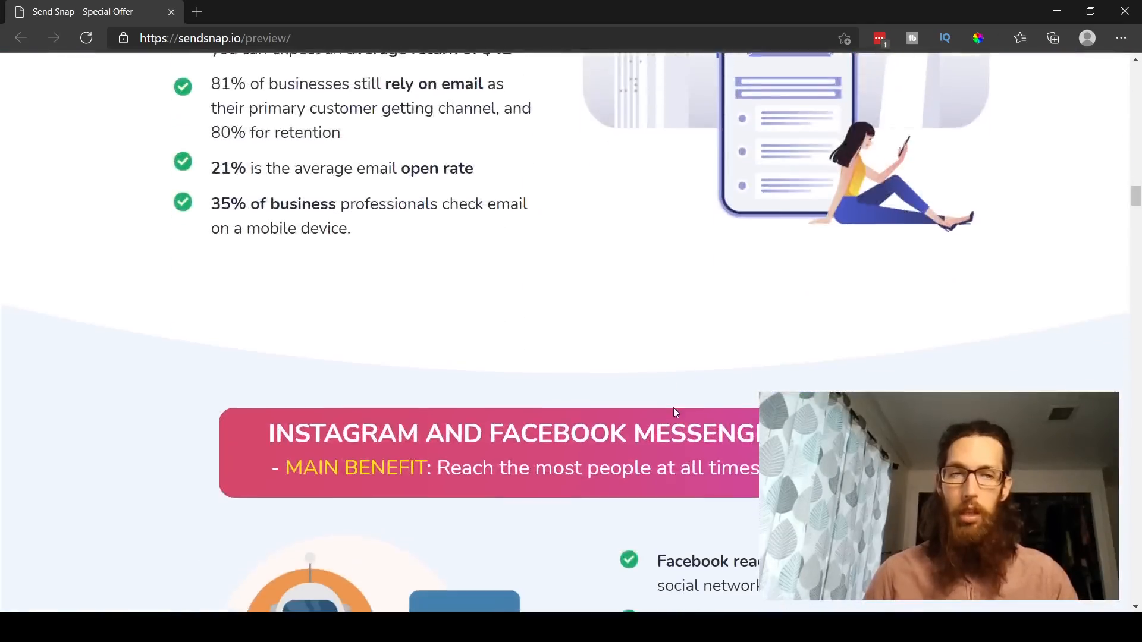
scroll(674, 407, down, 4)
scroll(674, 413, down, 5)
scroll(674, 413, down, 5)
scroll(674, 413, down, 4)
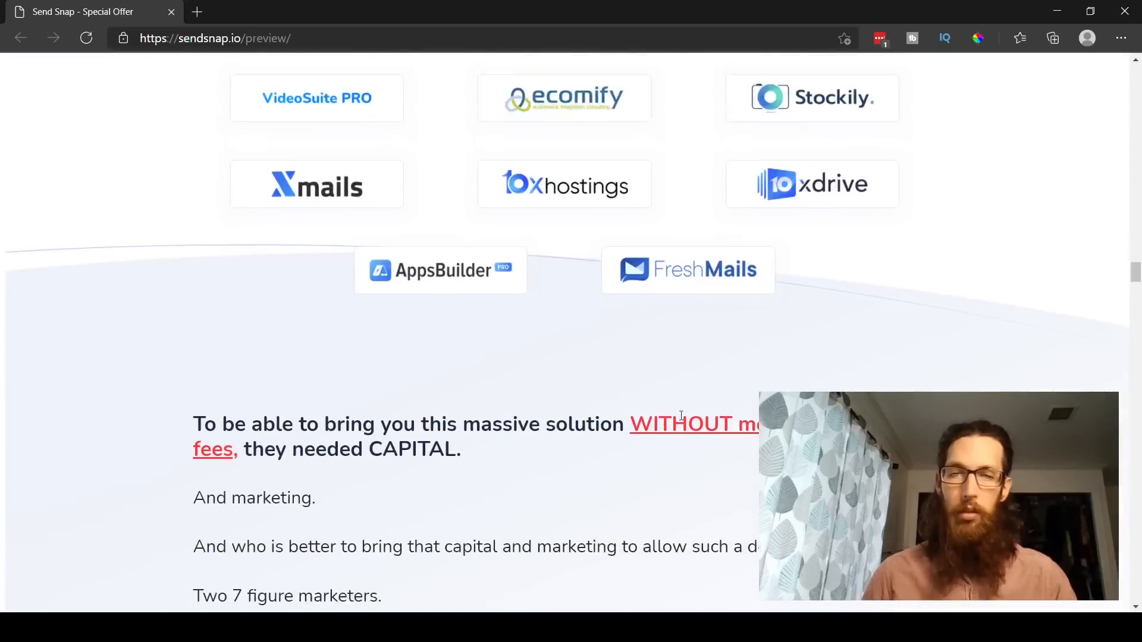
scroll(678, 420, down, 4)
Jump to the top of the sales page before scrolling down to the feature cards
key(Home)
scroll(686, 424, down, 5)
scroll(686, 425, down, 5)
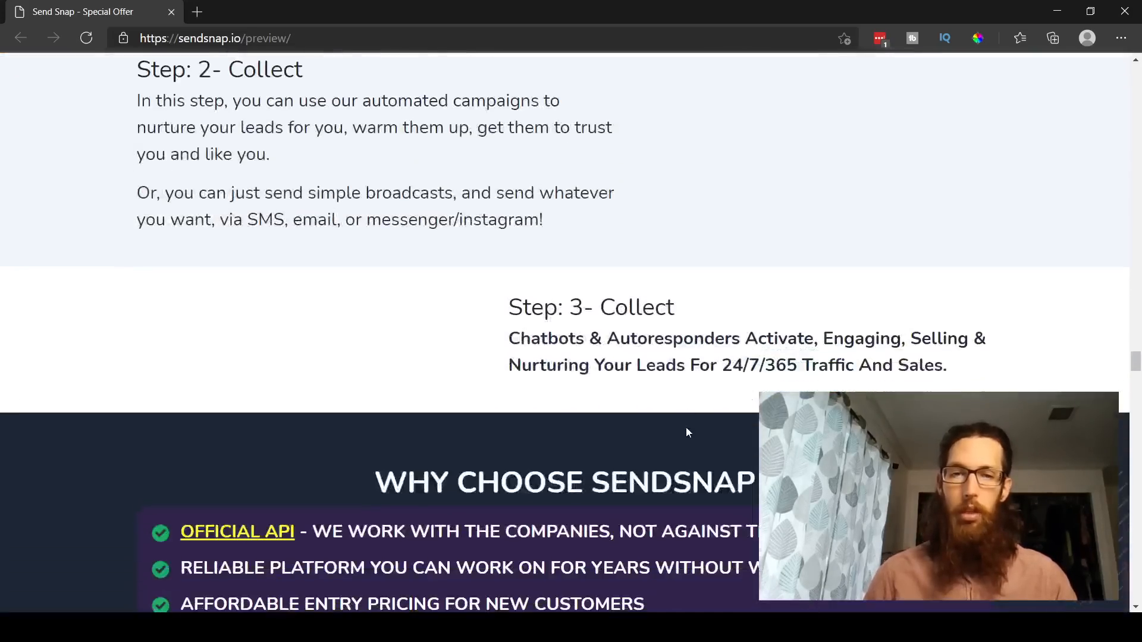
scroll(686, 428, down, 5)
scroll(689, 428, down, 5)
scroll(688, 428, down, 4)
scroll(690, 428, down, 4)
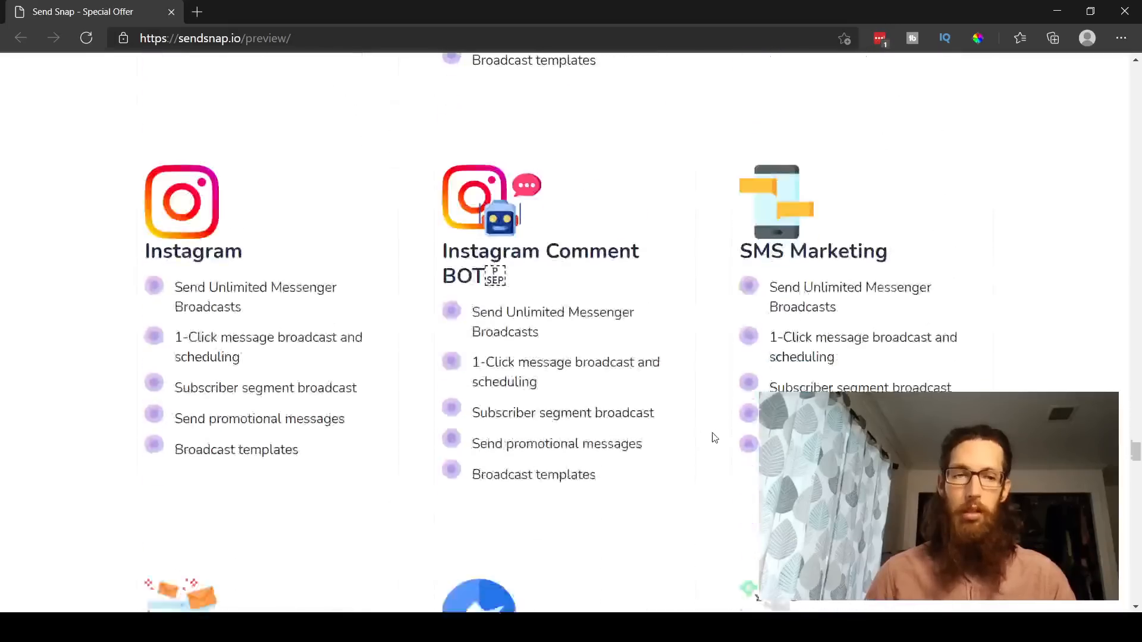
scroll(705, 437, down, 5)
scroll(705, 437, down, 1)
mouse_move(1135, 483)
mouse_down()
mouse_move(1134, 63)
mouse_move(1135, 170)
mouse_up()
scroll(981, 268, down, 5)
scroll(571, 321, down, 5)
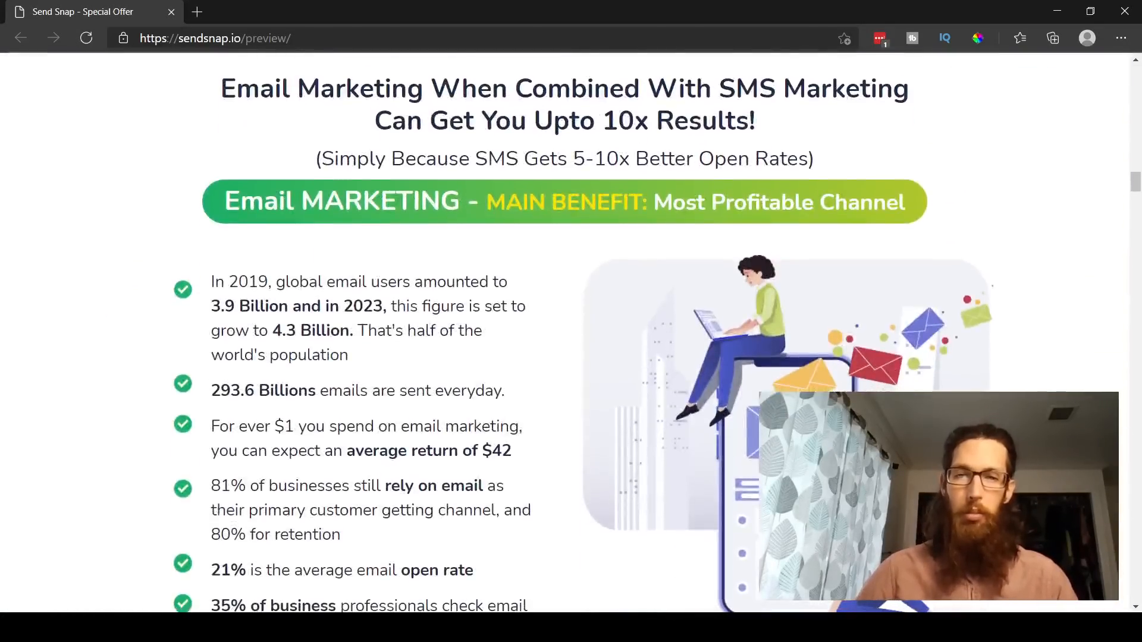
scroll(572, 321, down, 5)
scroll(570, 321, down, 5)
scroll(571, 321, down, 4)
scroll(570, 322, down, 3)
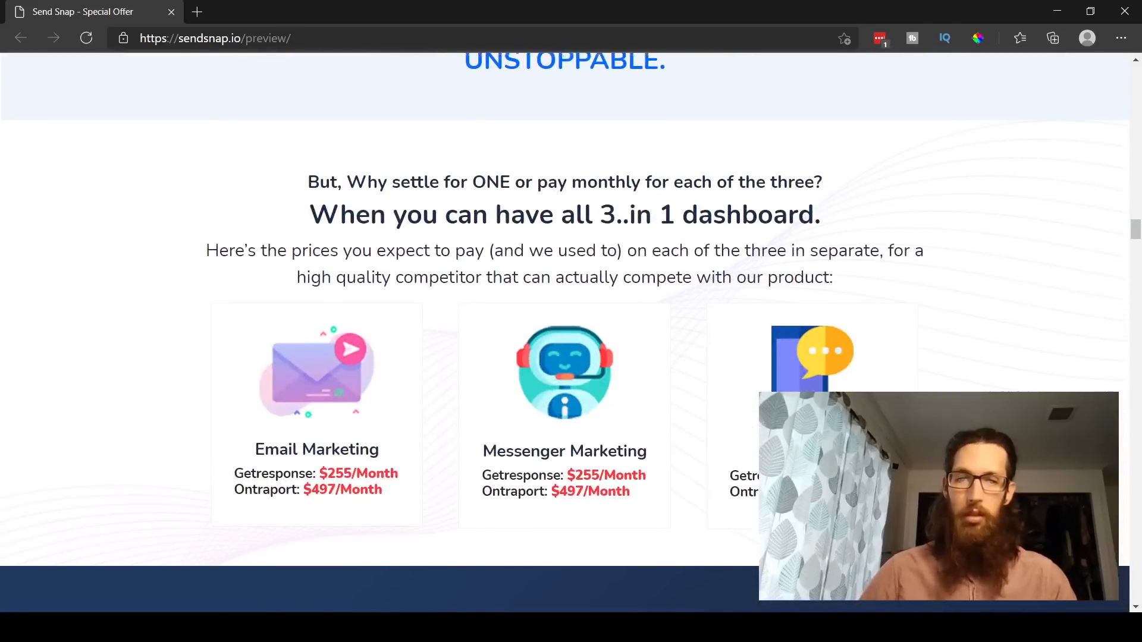
scroll(571, 322, down, 4)
scroll(570, 322, down, 6)
scroll(571, 321, down, 6)
scroll(571, 321, down, 8)
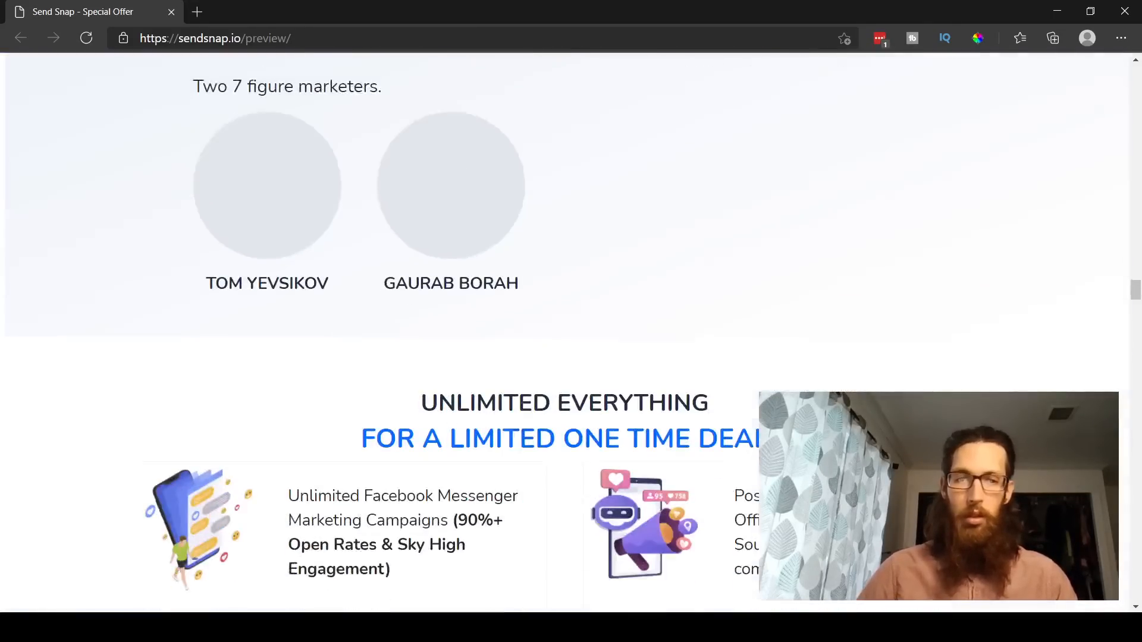
scroll(571, 321, down, 2)
scroll(571, 321, down, 5)
scroll(571, 321, down, 4)
scroll(571, 322, down, 6)
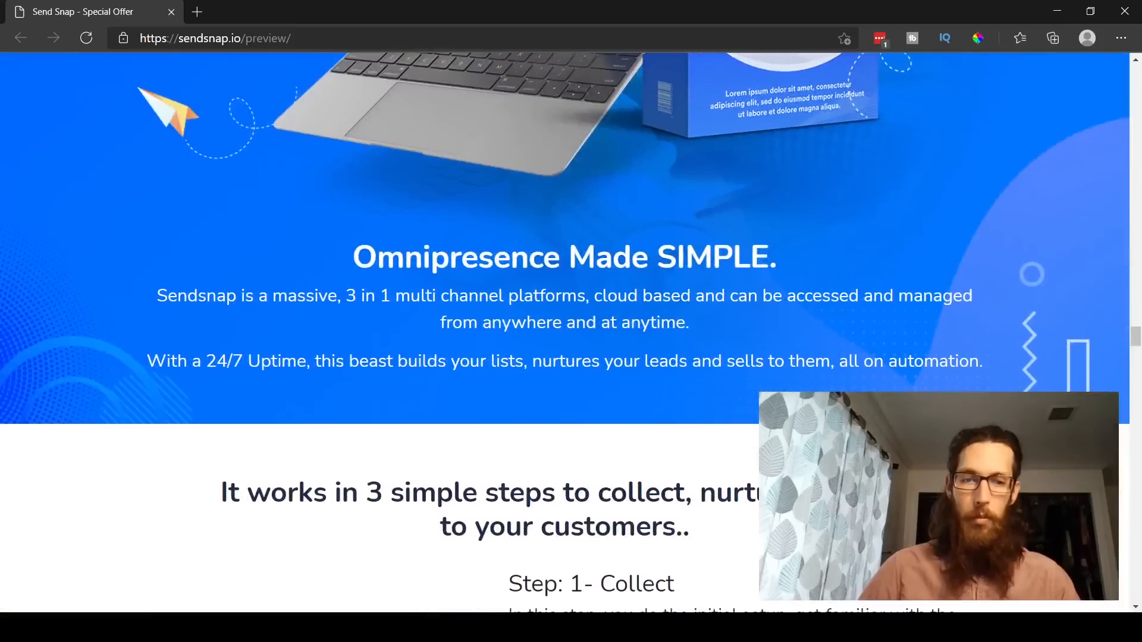
scroll(571, 321, down, 5)
scroll(571, 321, down, 5)
scroll(571, 321, down, 3)
scroll(571, 321, down, 6)
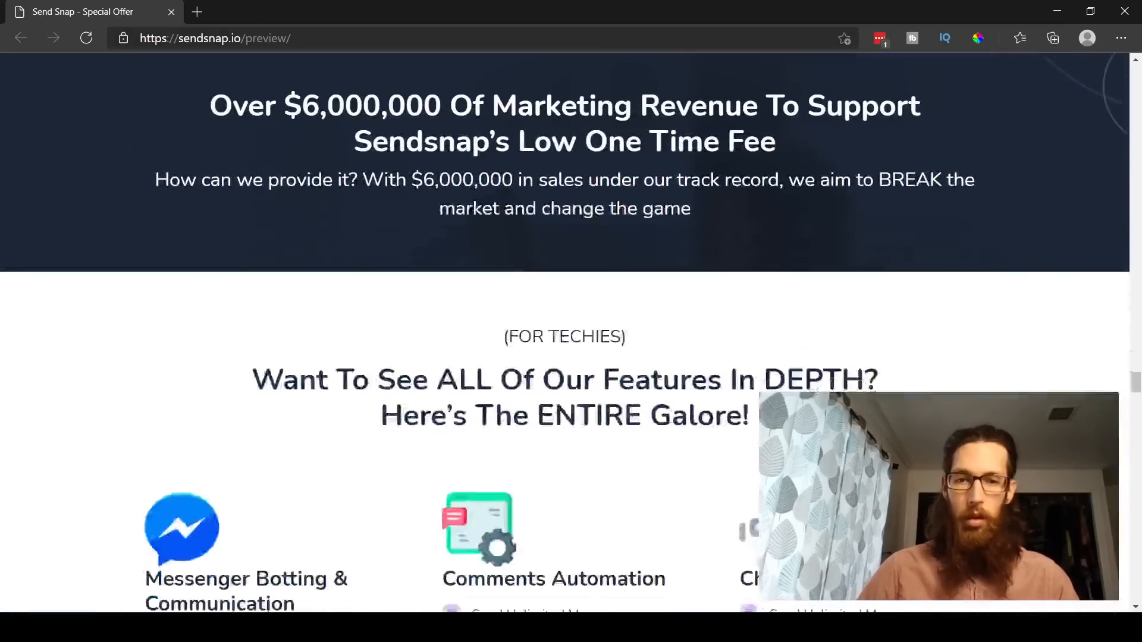
scroll(571, 321, down, 5)
scroll(572, 322, down, 4)
scroll(750, 521, down, 3)
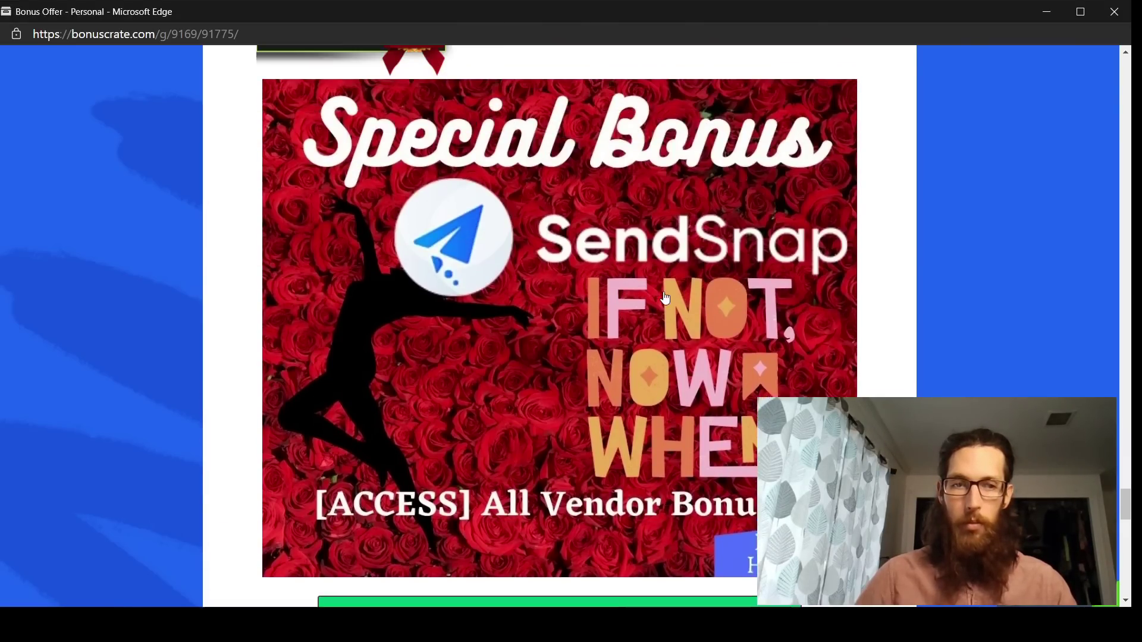
mouse_move(1122, 513)
mouse_down()
mouse_move(1122, 148)
mouse_move(1123, 158)
mouse_up()
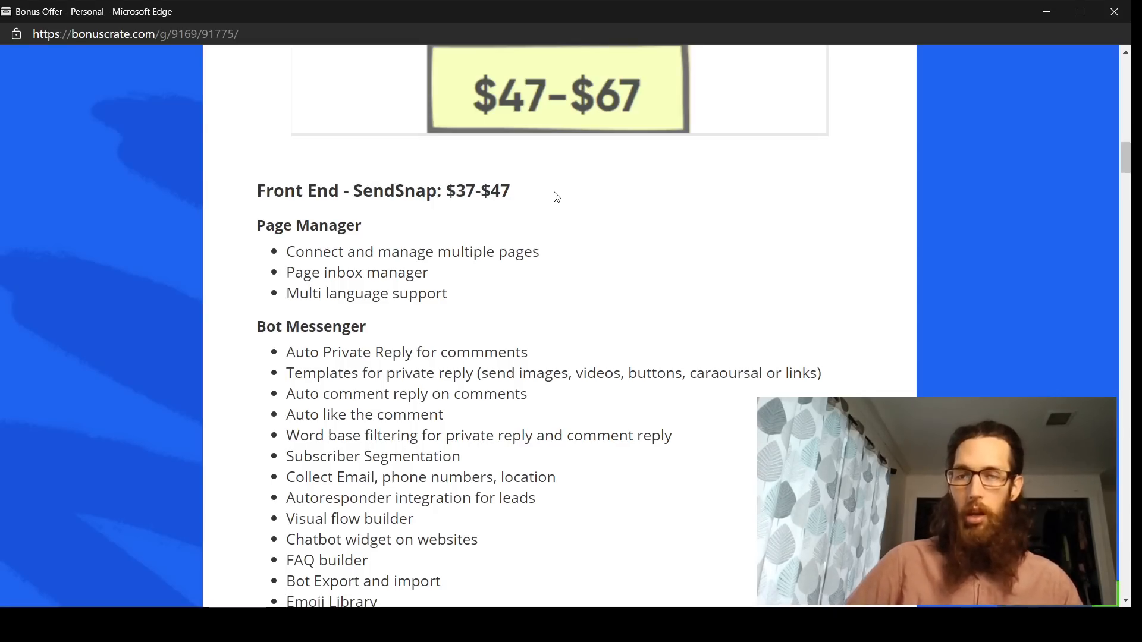
scroll(544, 250, down, 2)
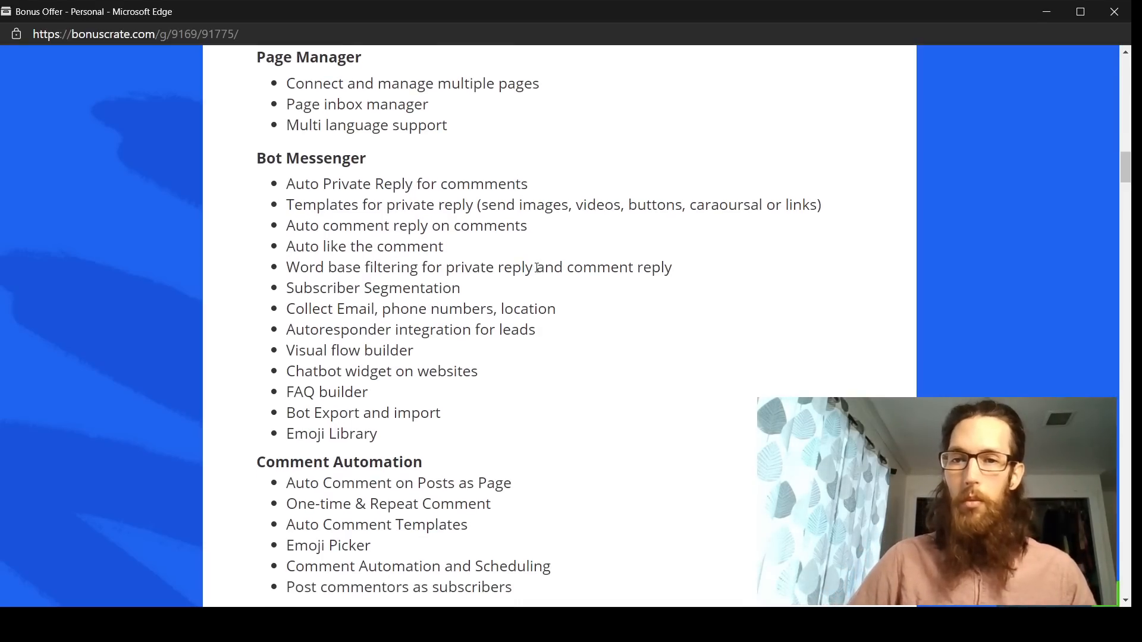
scroll(536, 264, up, 1)
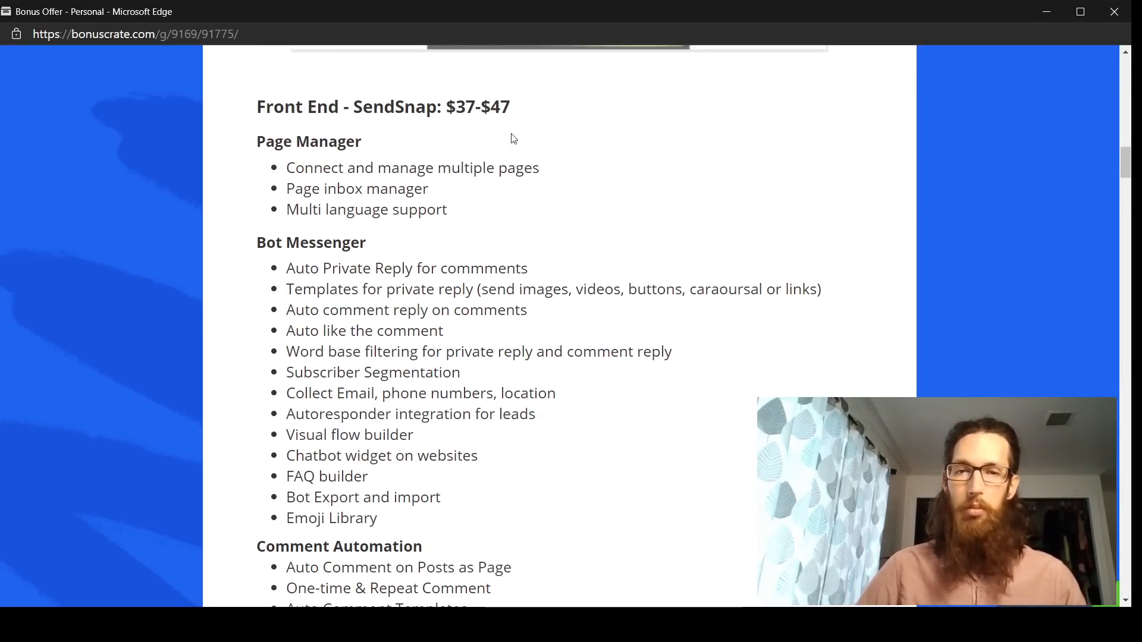
scroll(517, 143, up, 2)
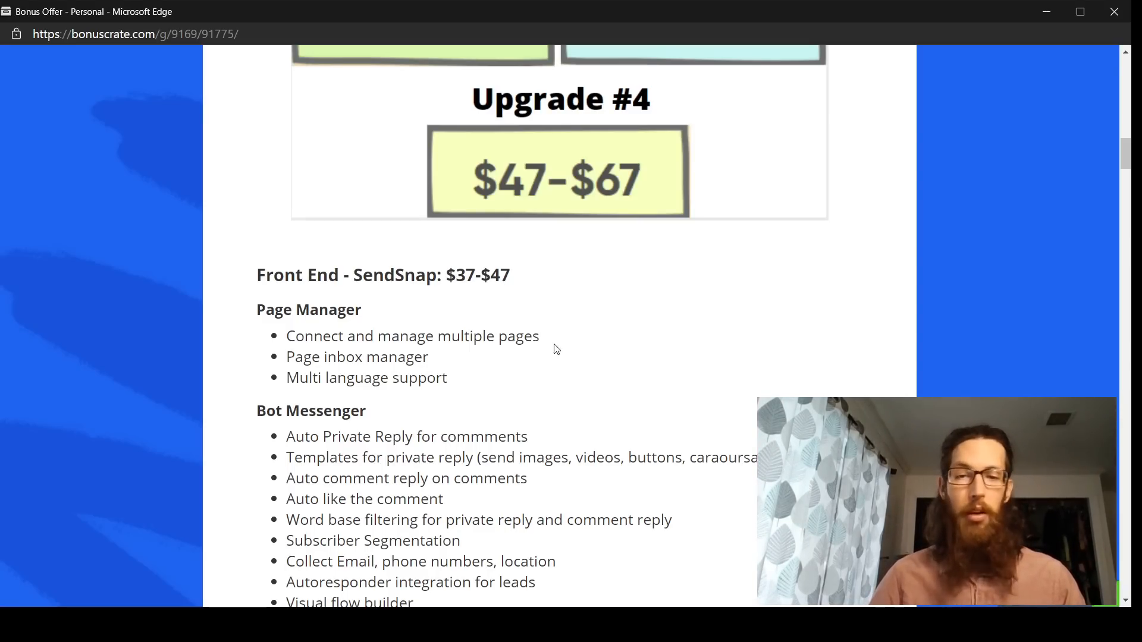
scroll(571, 344, down, 2)
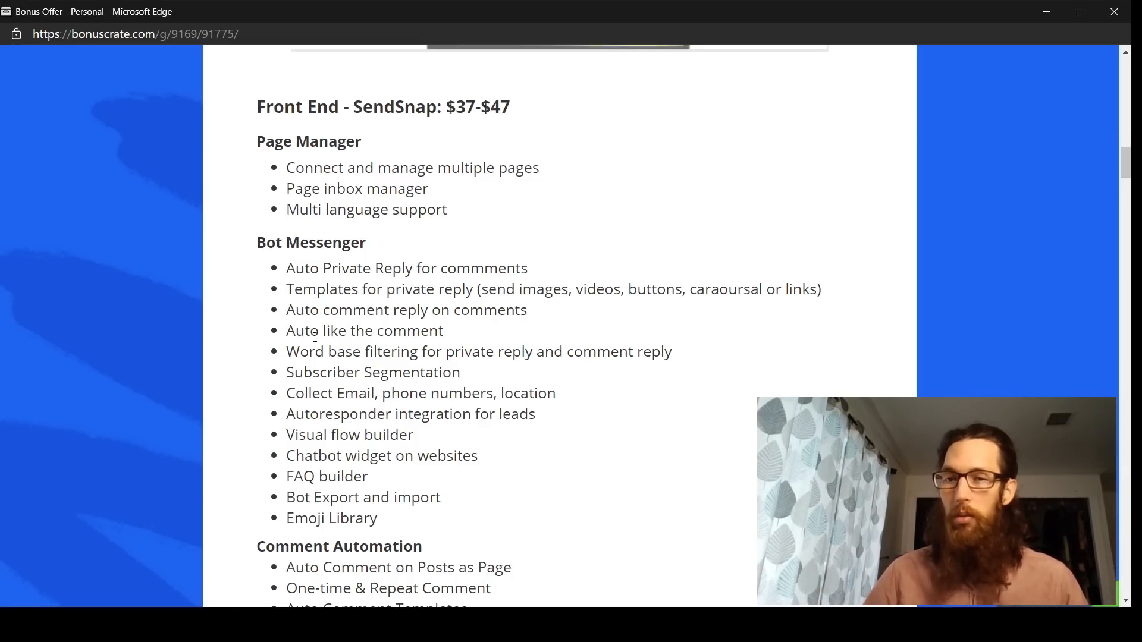
scroll(281, 310, down, 3)
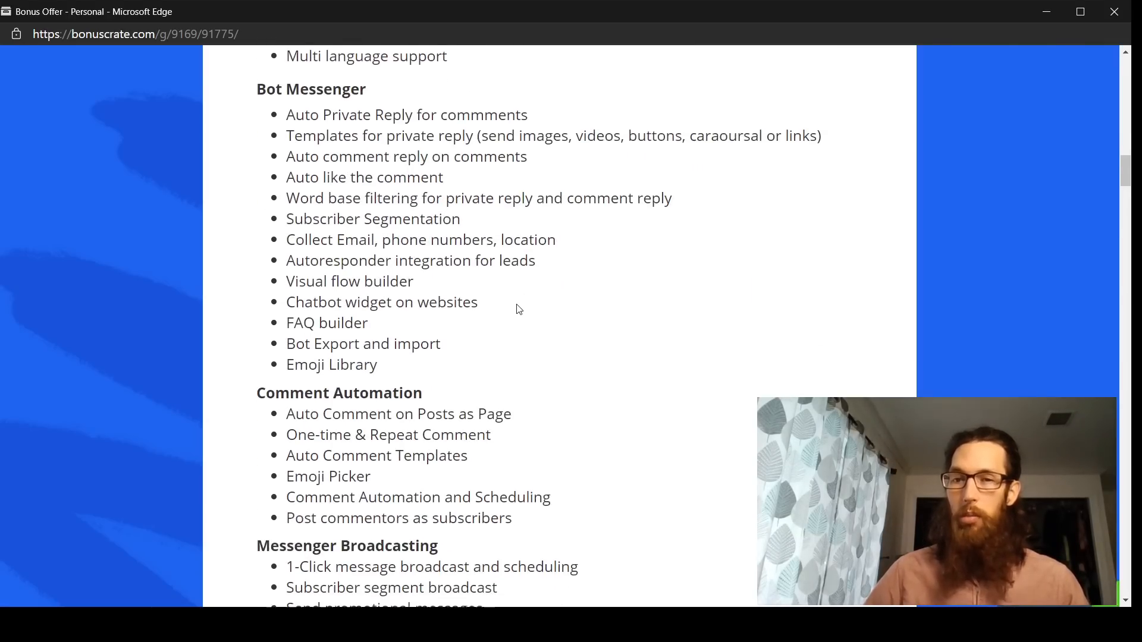
scroll(268, 304, down, 2)
scroll(255, 299, down, 2)
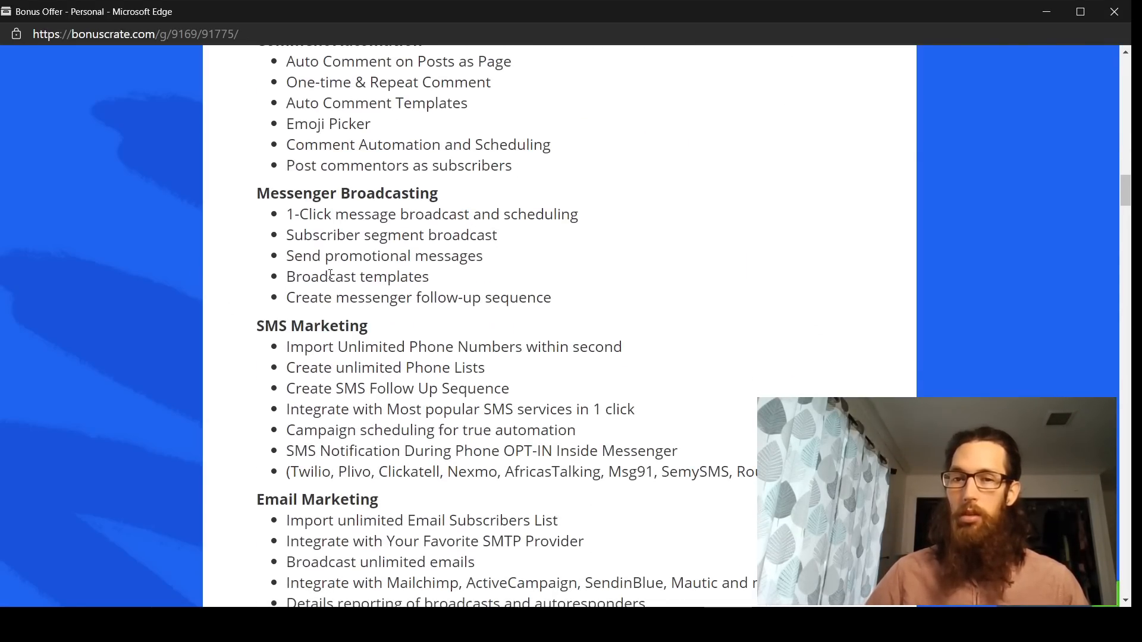
scroll(330, 272, down, 1)
scroll(303, 246, down, 1)
scroll(374, 255, down, 2)
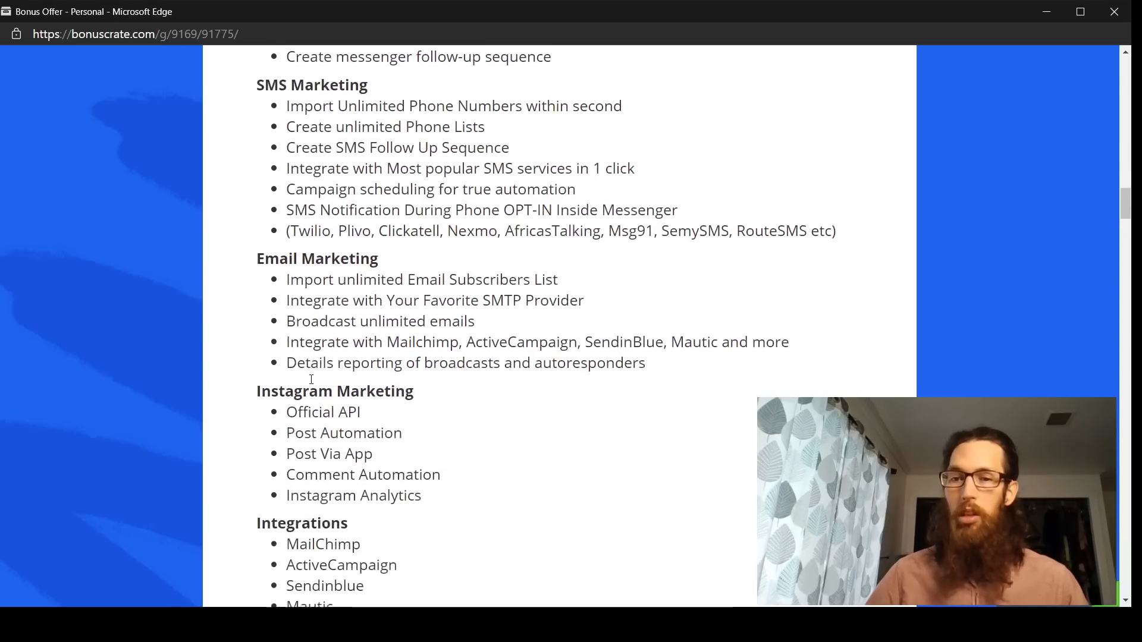
scroll(366, 285, down, 1)
scroll(357, 321, down, 1)
scroll(346, 361, down, 1)
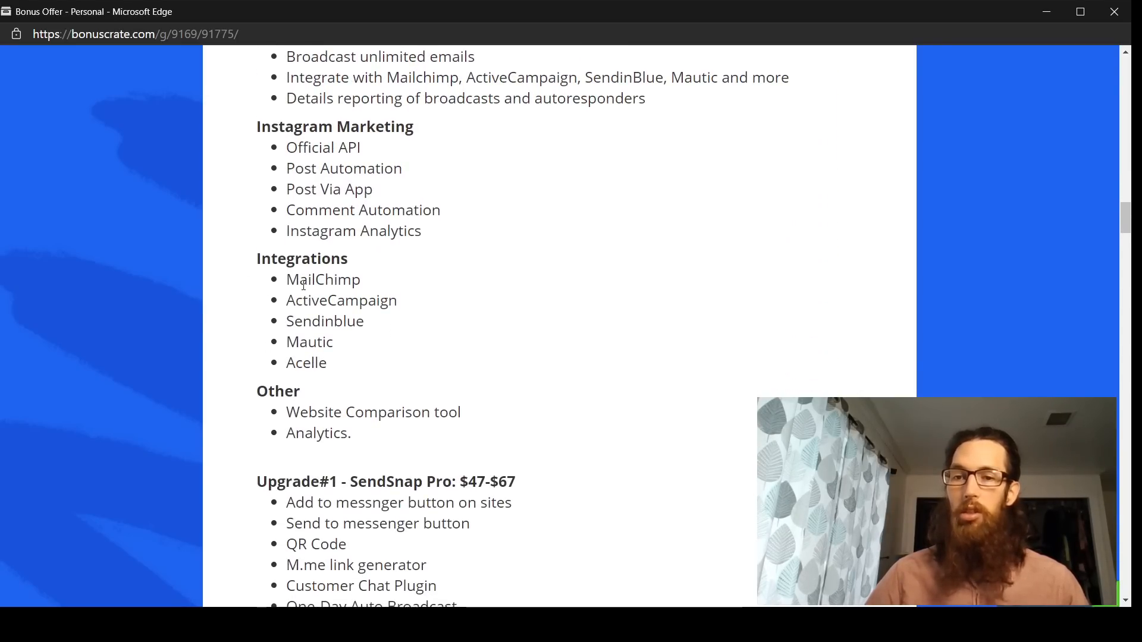
scroll(304, 283, down, 2)
scroll(313, 286, down, 1)
scroll(321, 285, down, 2)
scroll(328, 288, down, 1)
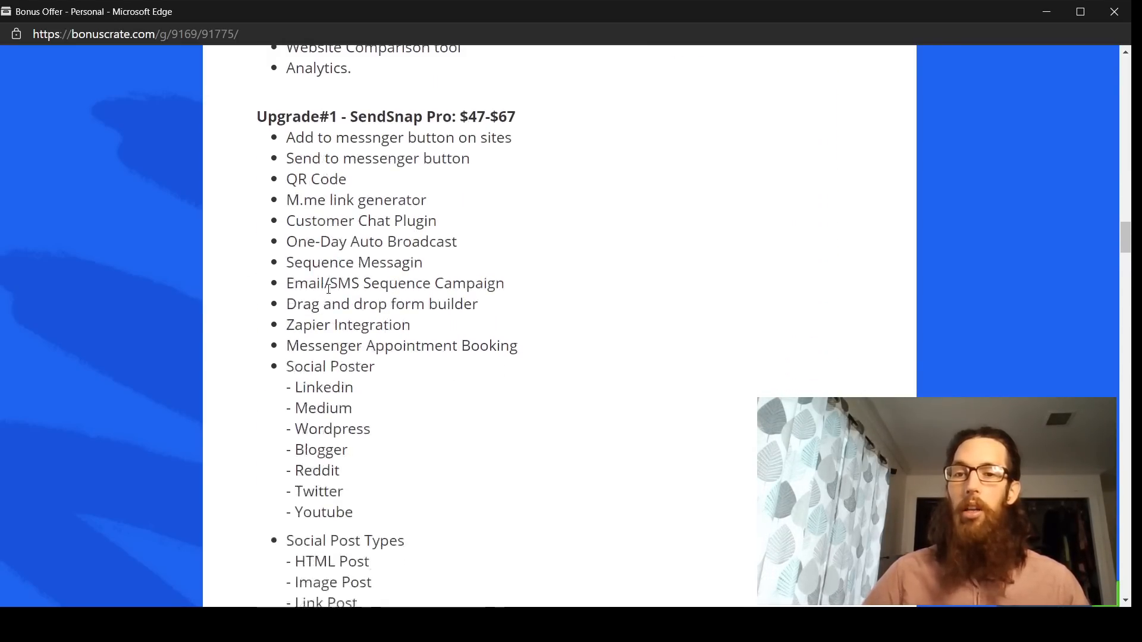
scroll(328, 288, down, 1)
scroll(393, 223, up, 1)
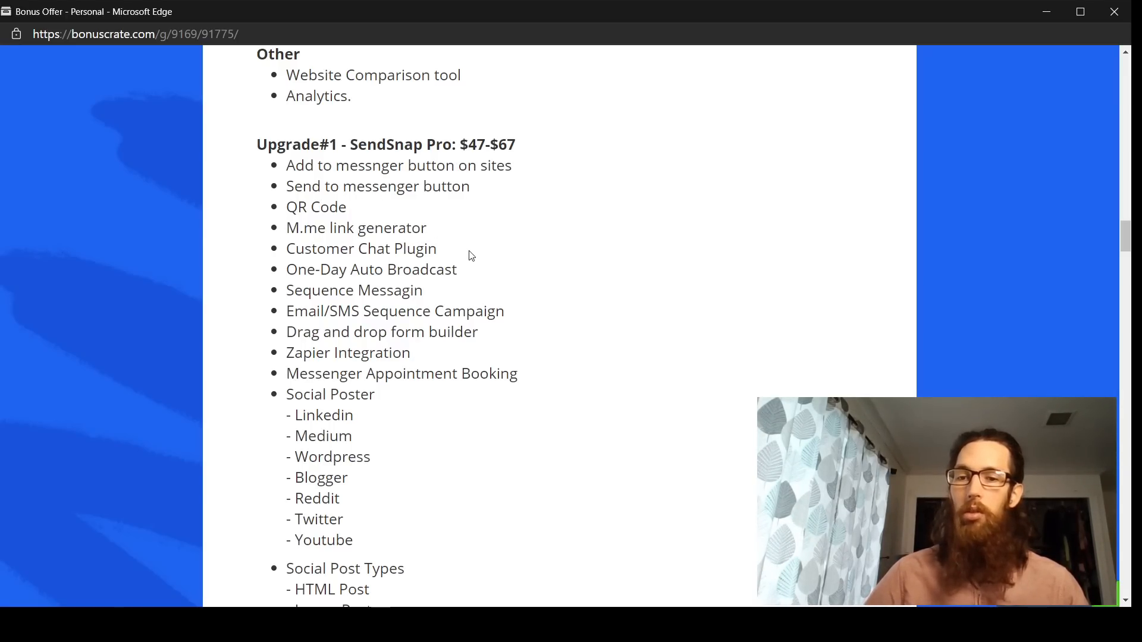
scroll(472, 250, down, 1)
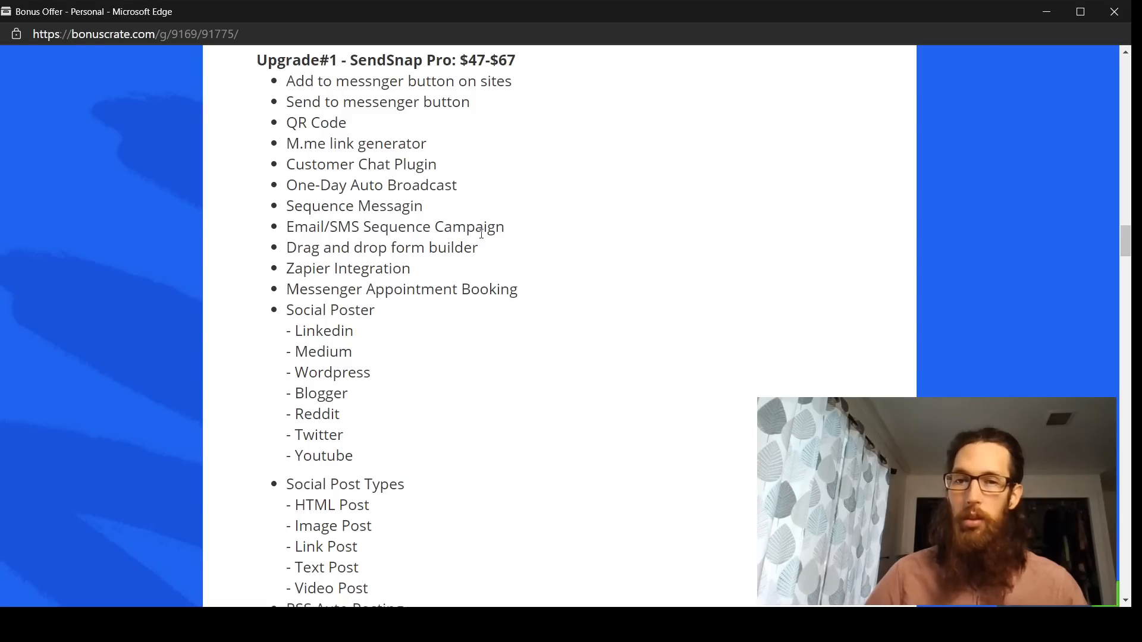
scroll(384, 268, down, 3)
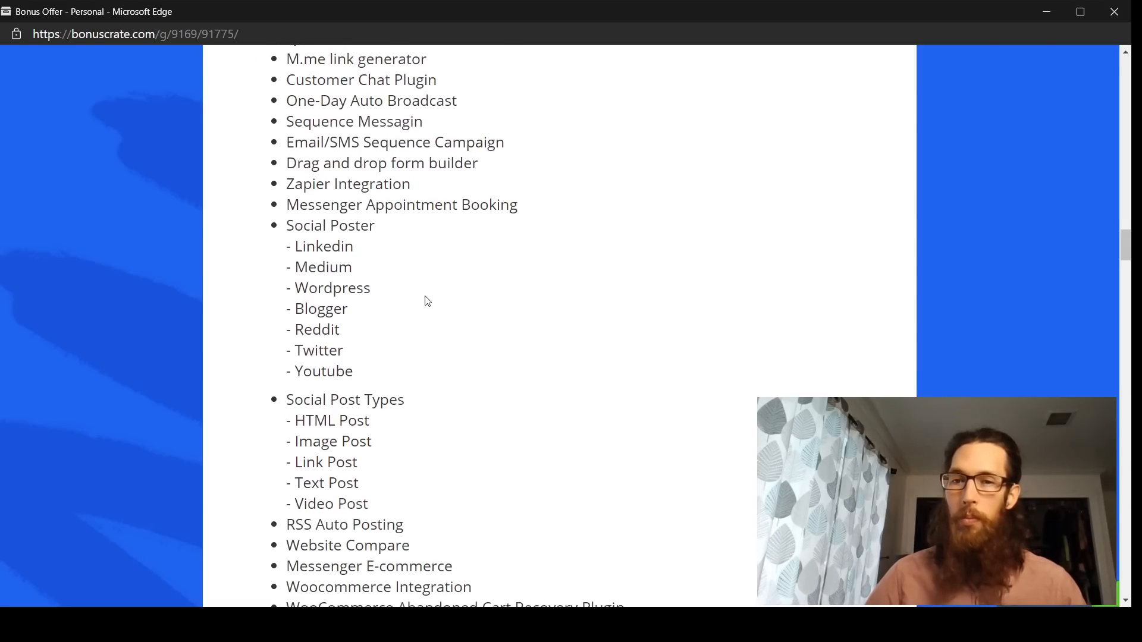
scroll(360, 428, down, 3)
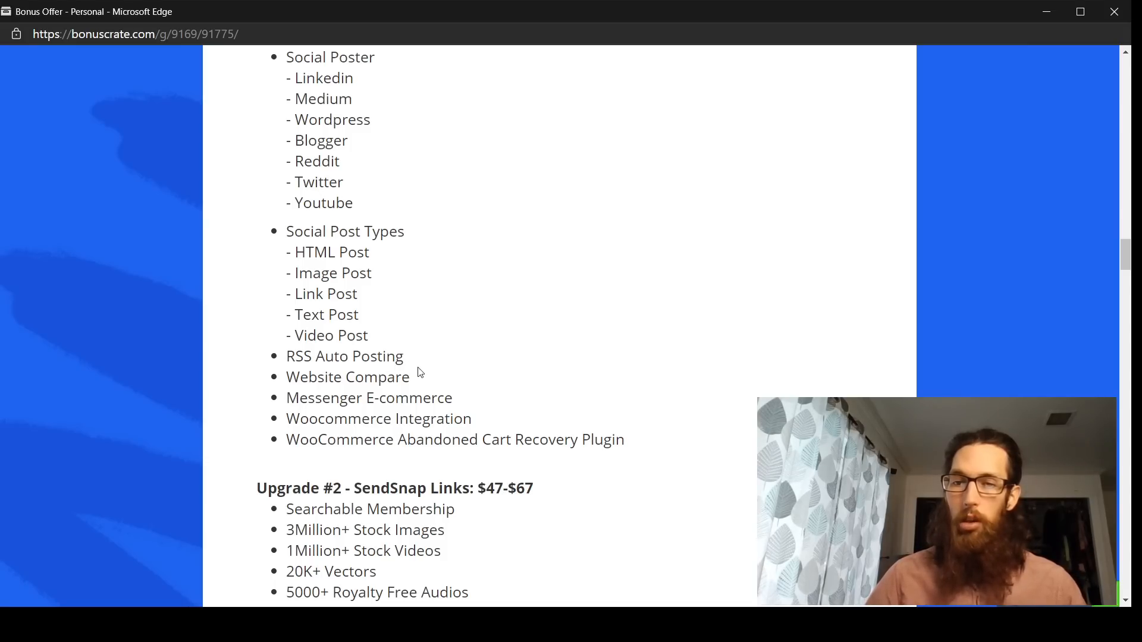
scroll(419, 374, down, 1)
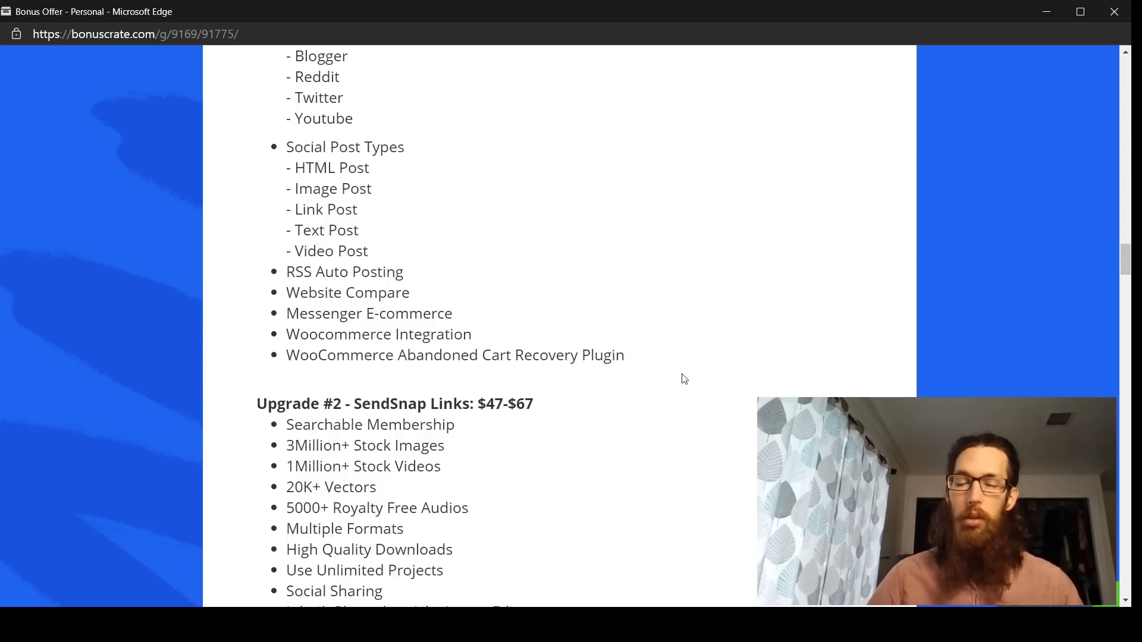
scroll(687, 362, down, 2)
scroll(687, 363, down, 1)
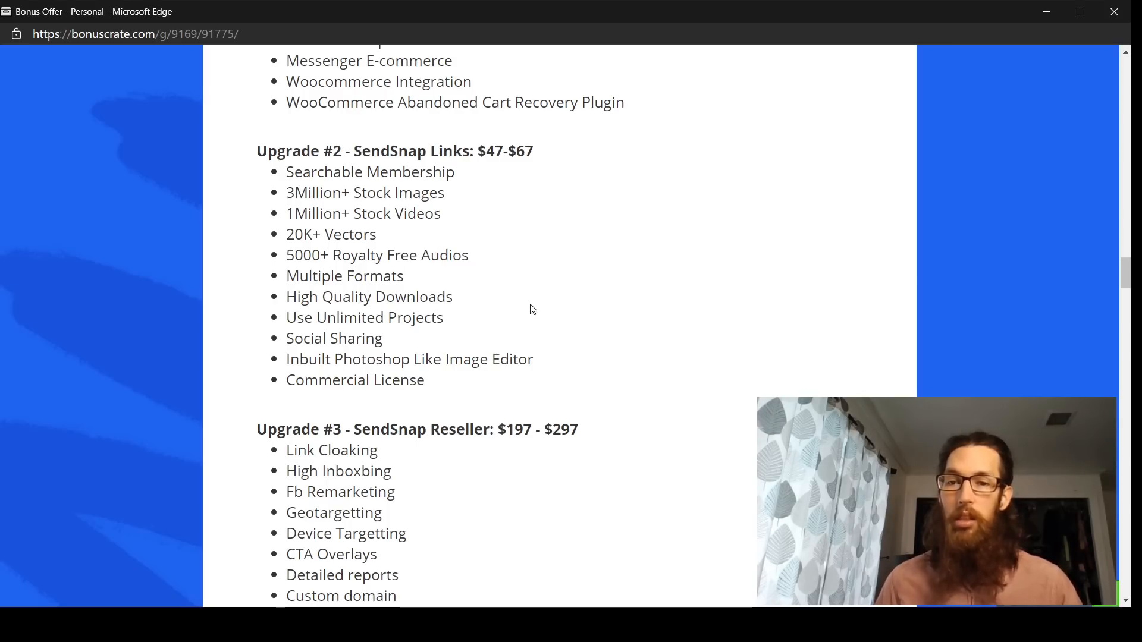
scroll(530, 308, down, 1)
scroll(648, 292, down, 3)
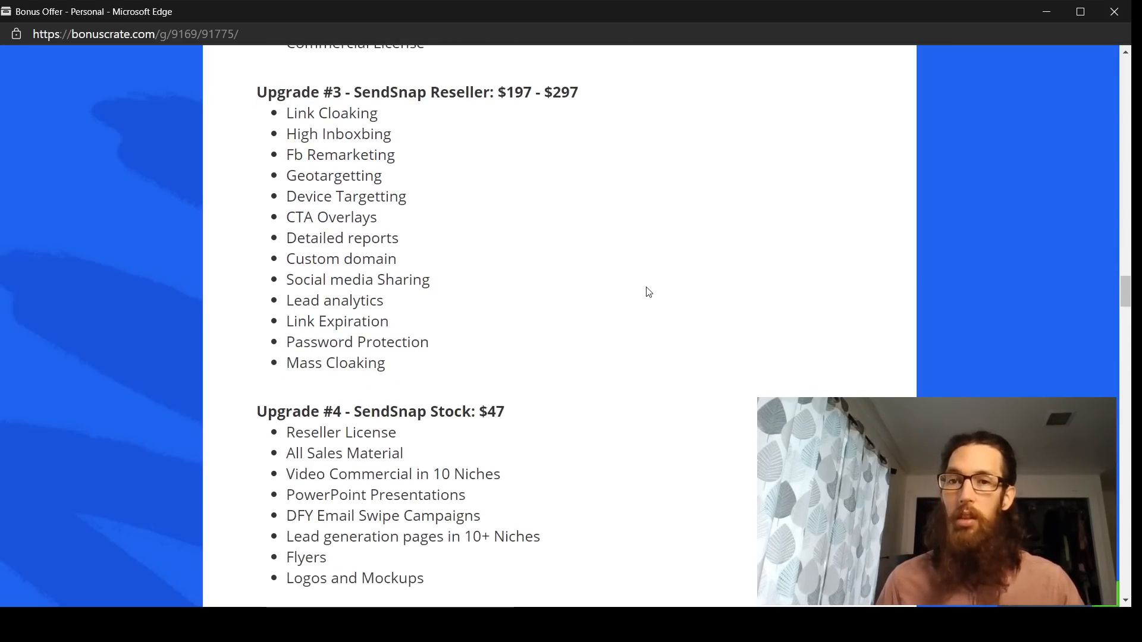
scroll(729, 229, up, 1)
scroll(730, 229, up, 2)
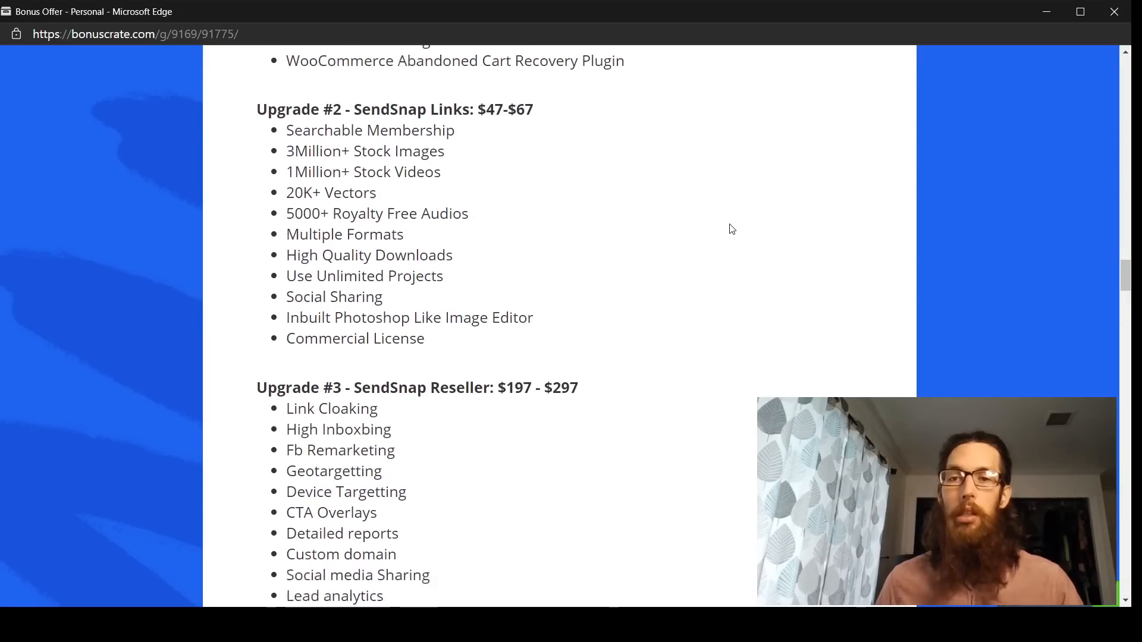
scroll(705, 233, up, 1)
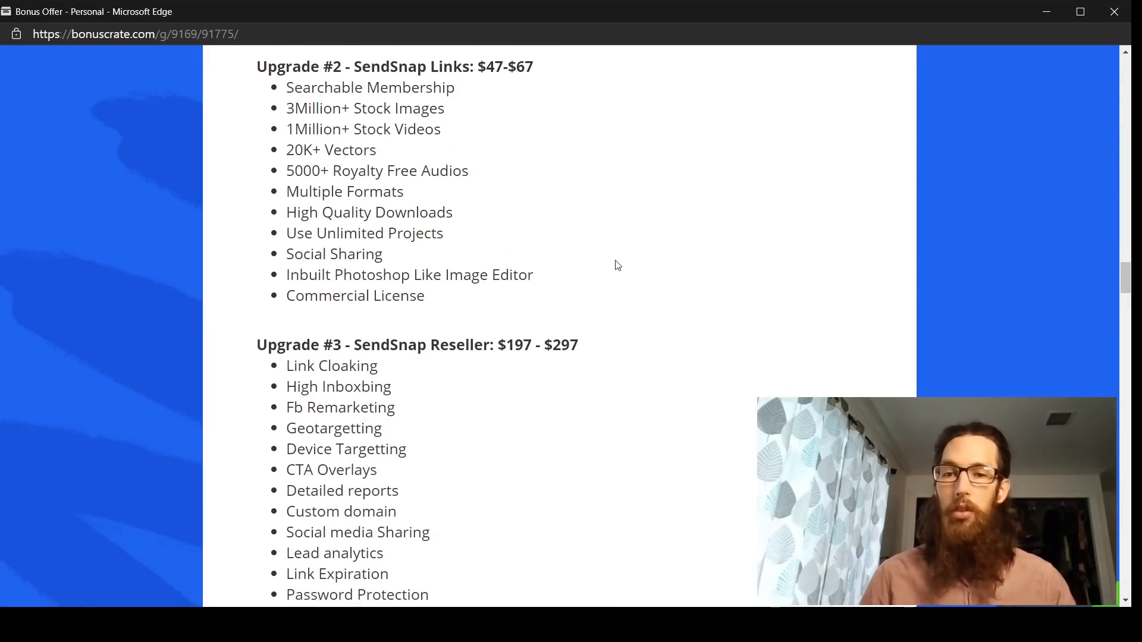
scroll(622, 289, down, 1)
scroll(621, 289, down, 2)
scroll(621, 290, down, 1)
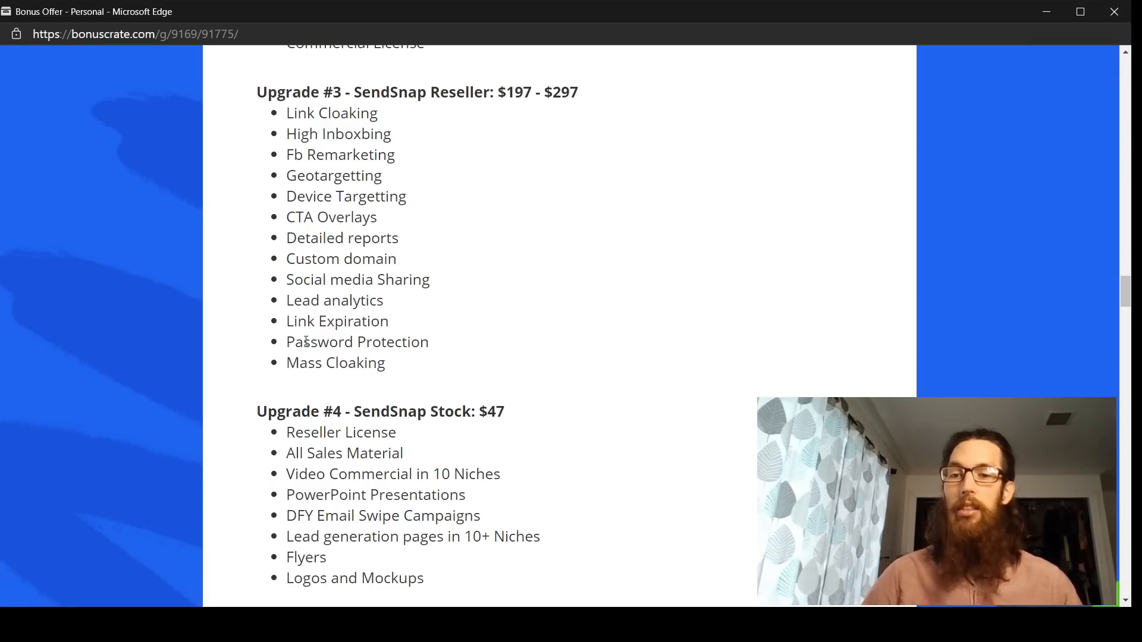
scroll(553, 369, down, 2)
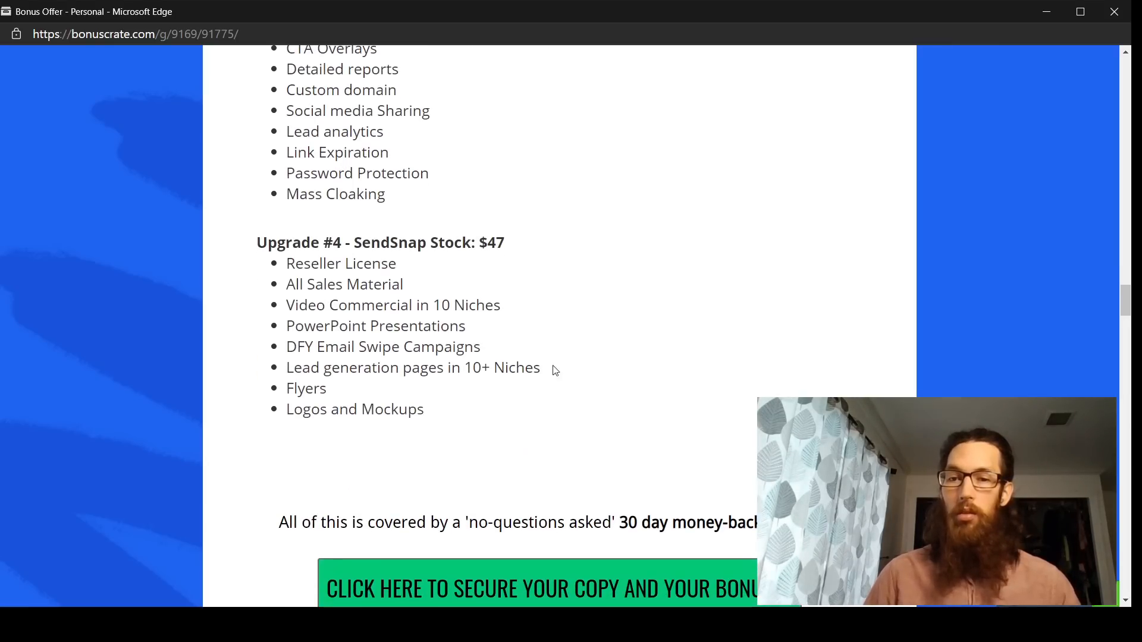
scroll(603, 366, up, 4)
scroll(603, 367, down, 1)
scroll(603, 367, down, 2)
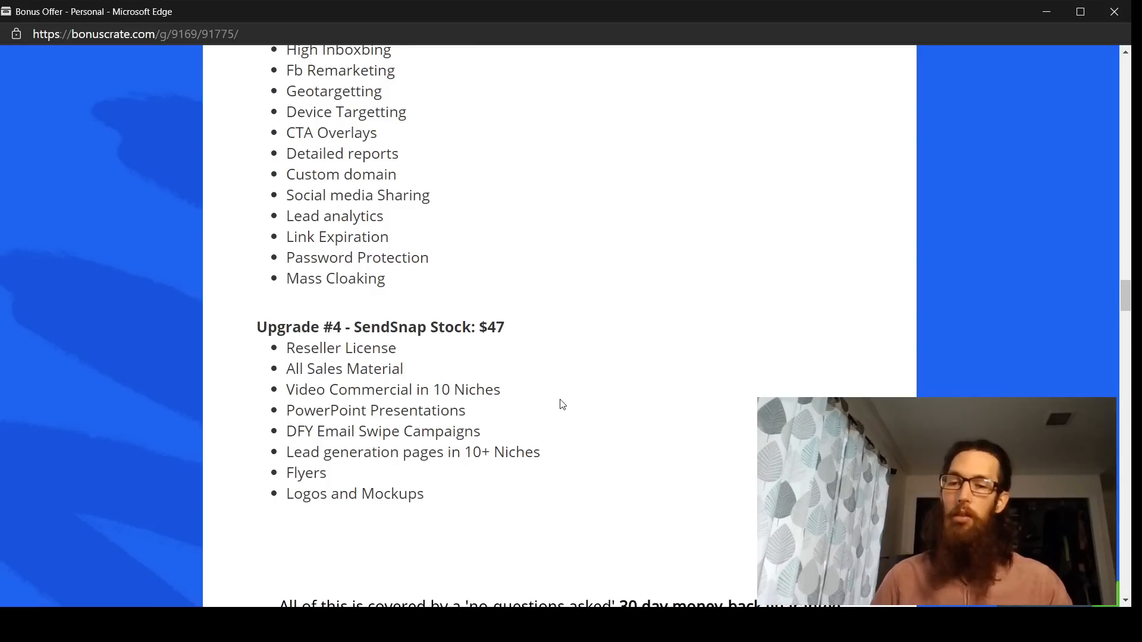
scroll(562, 404, down, 3)
scroll(570, 402, down, 2)
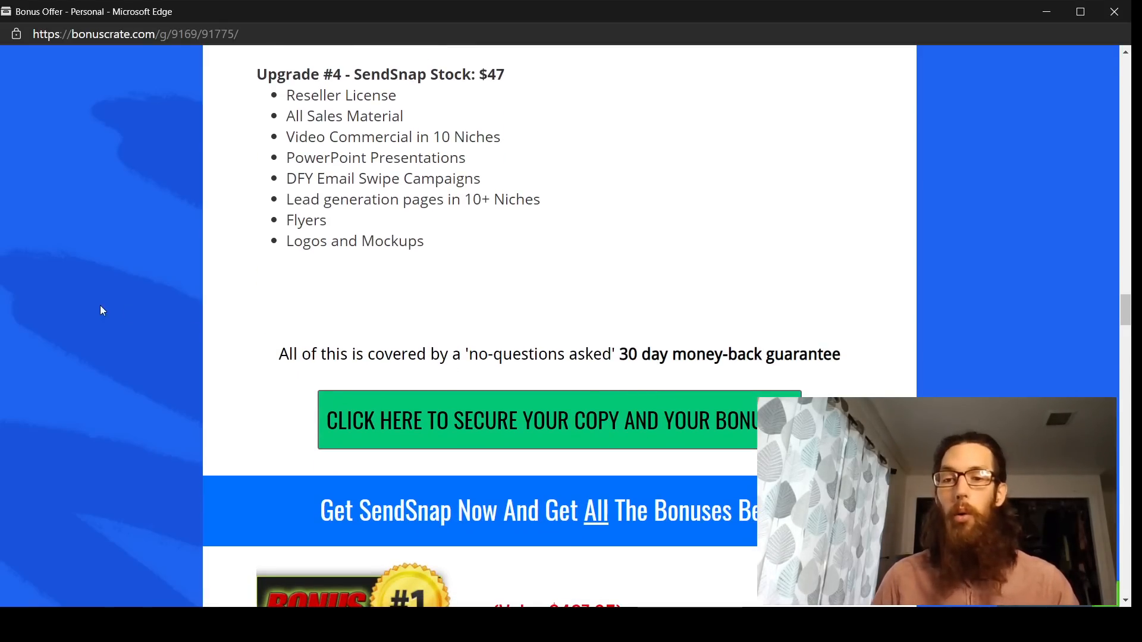
Highlight the 30 day money-back guarantee sentence, then clear the highlight
drag(273, 357, 947, 359)
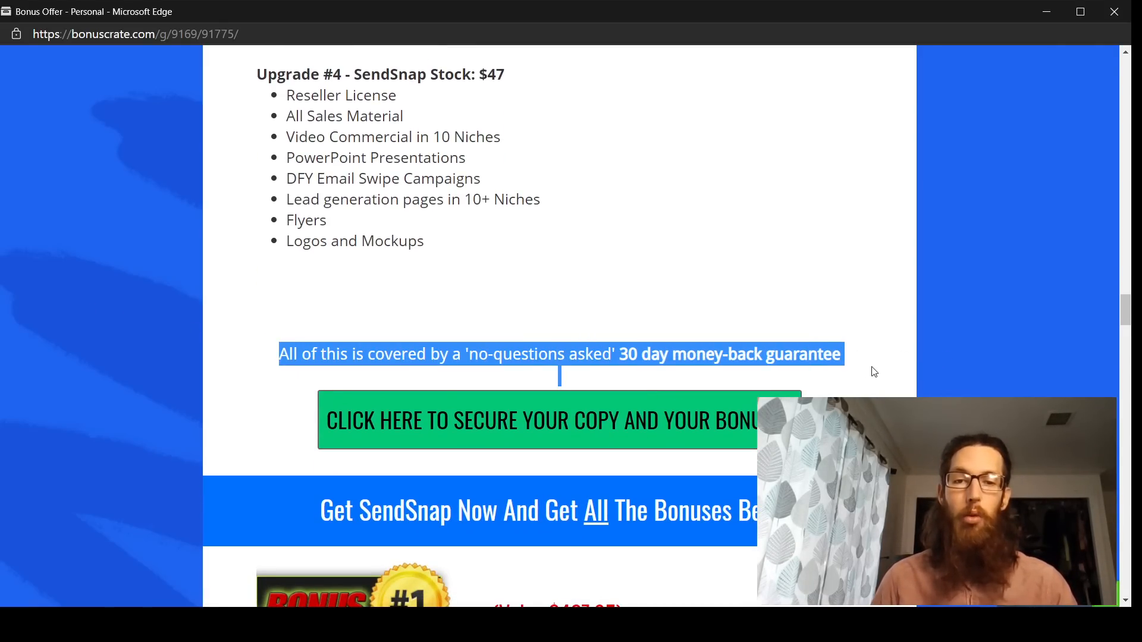
click(853, 369)
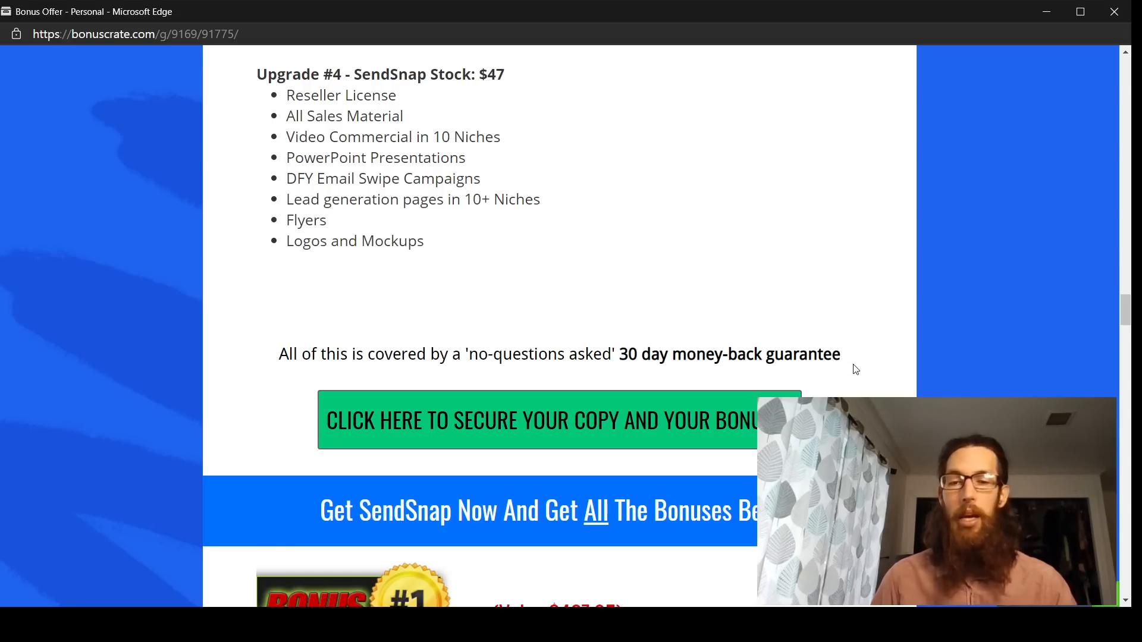
scroll(854, 370, down, 3)
scroll(854, 379, up, 6)
scroll(854, 383, up, 5)
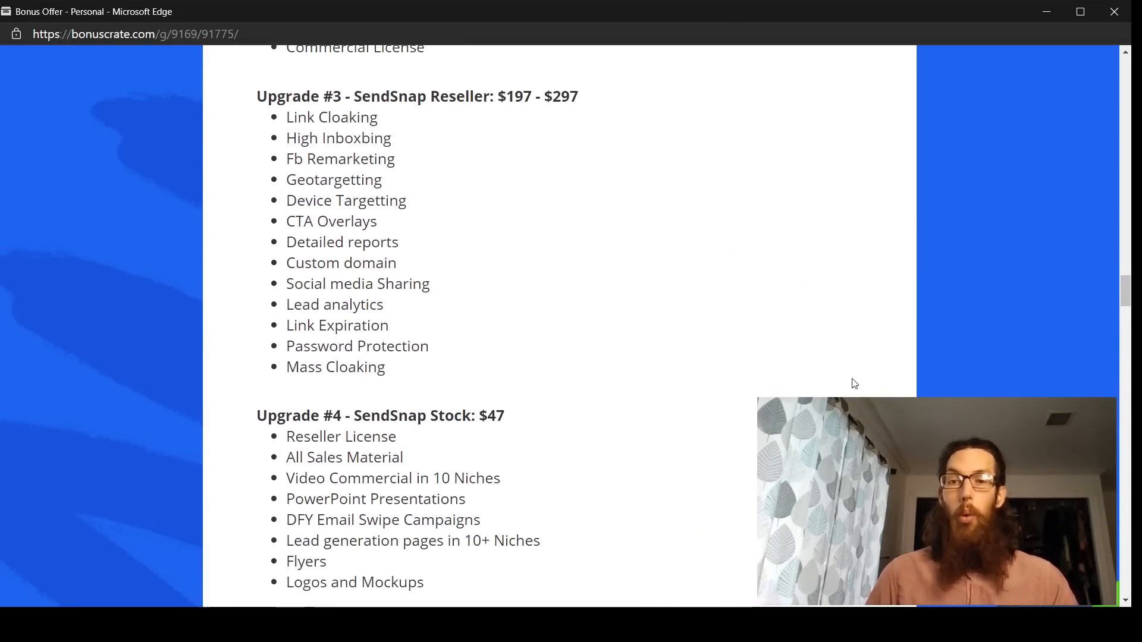
scroll(854, 384, up, 6)
scroll(854, 384, up, 5)
scroll(854, 384, up, 6)
scroll(853, 384, up, 6)
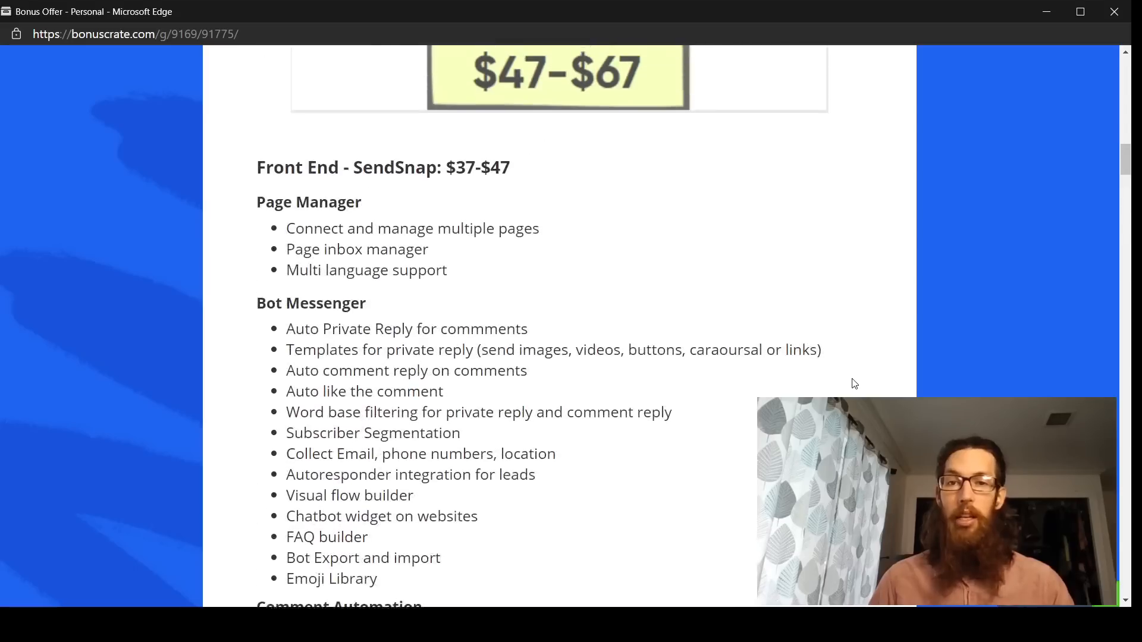
scroll(854, 384, up, 4)
scroll(853, 383, up, 5)
scroll(854, 384, up, 3)
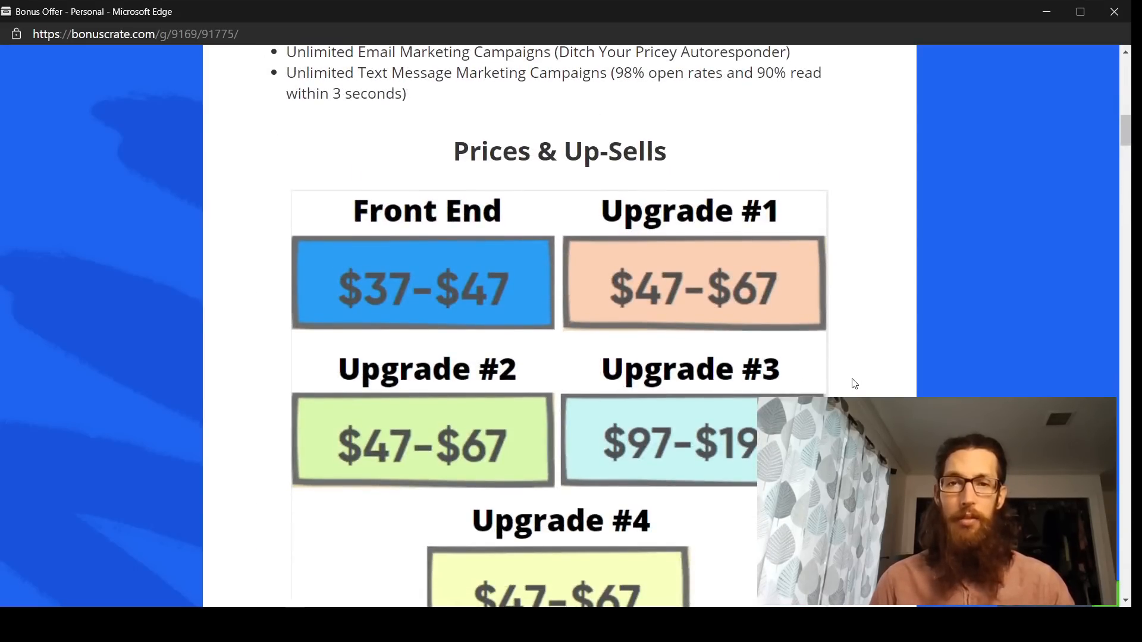
scroll(854, 384, down, 2)
scroll(854, 384, up, 1)
scroll(853, 384, up, 4)
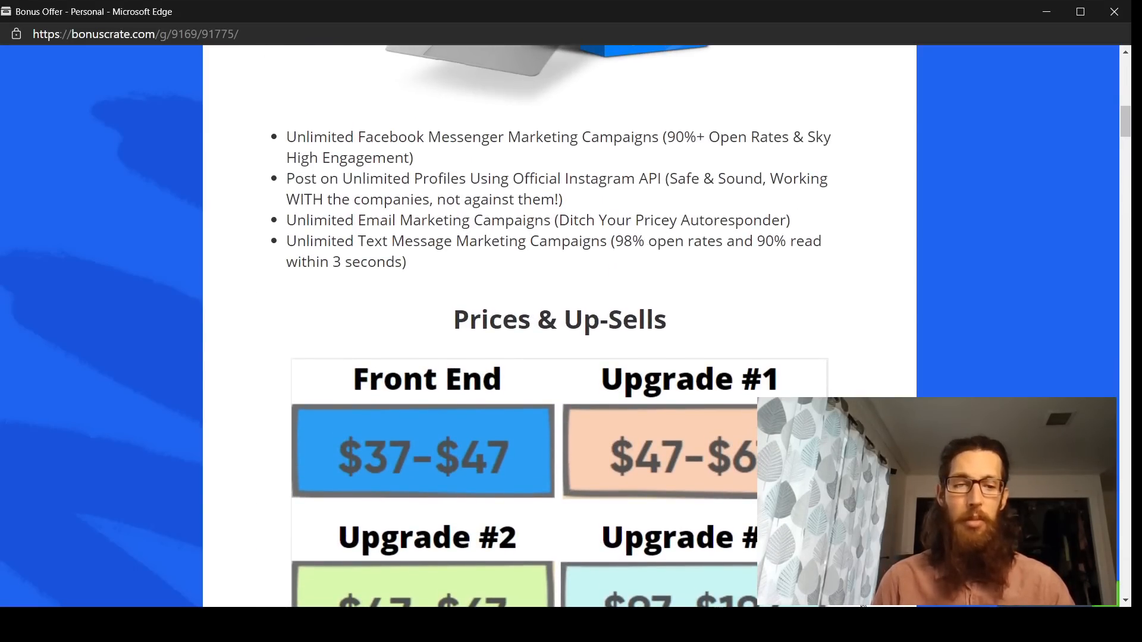